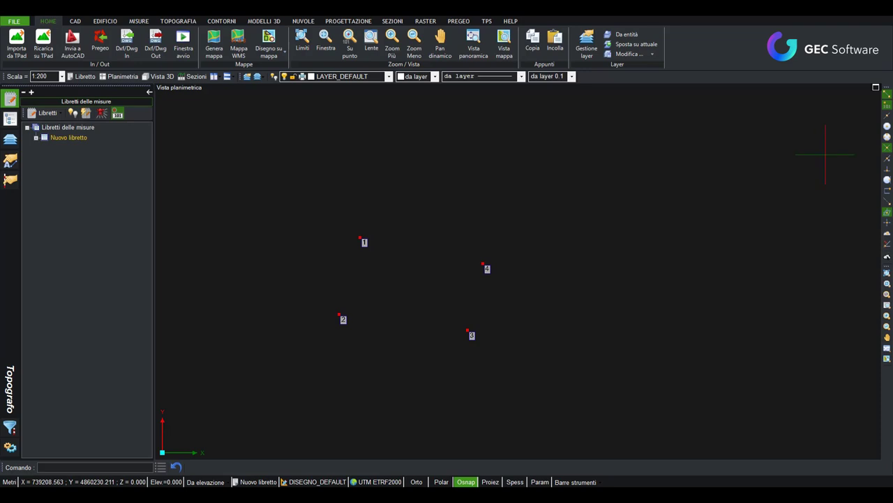
Step: Switch the ribbon to NUVOLE to reach the point-cloud and drone tools
click(302, 21)
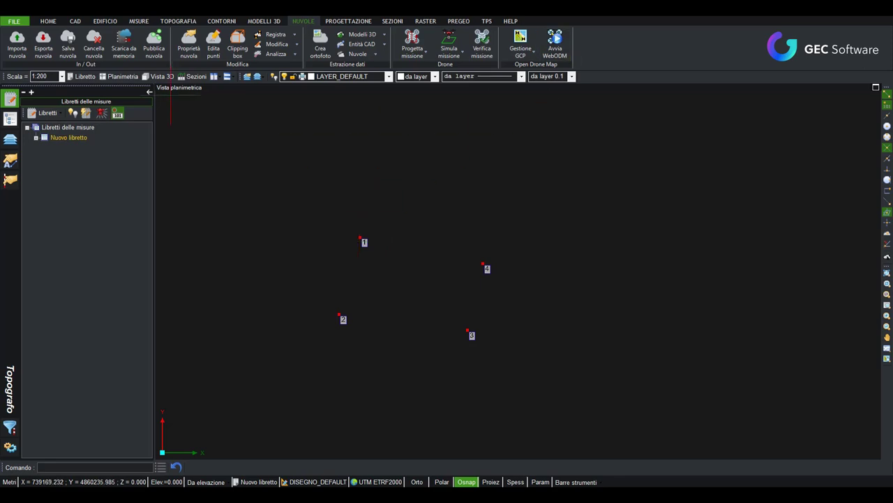
Step: Cancel a first import attempt and expand the Nuovo libretto project tree
click(19, 51)
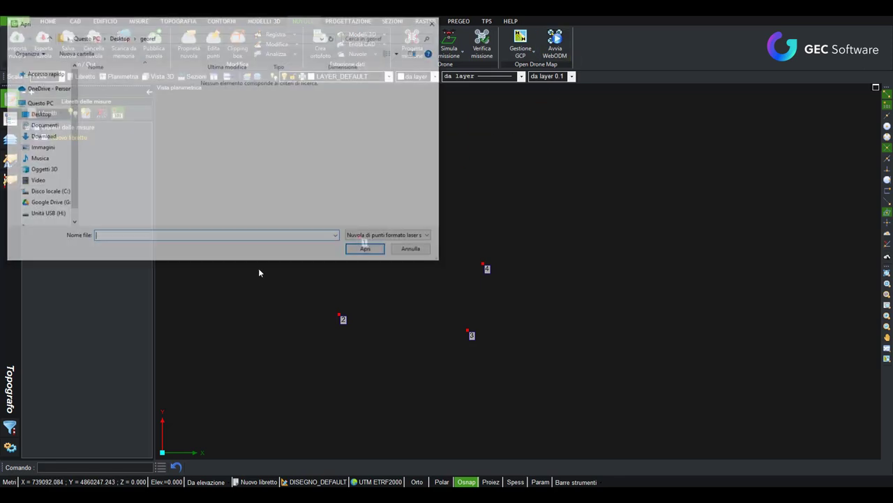
click(429, 255)
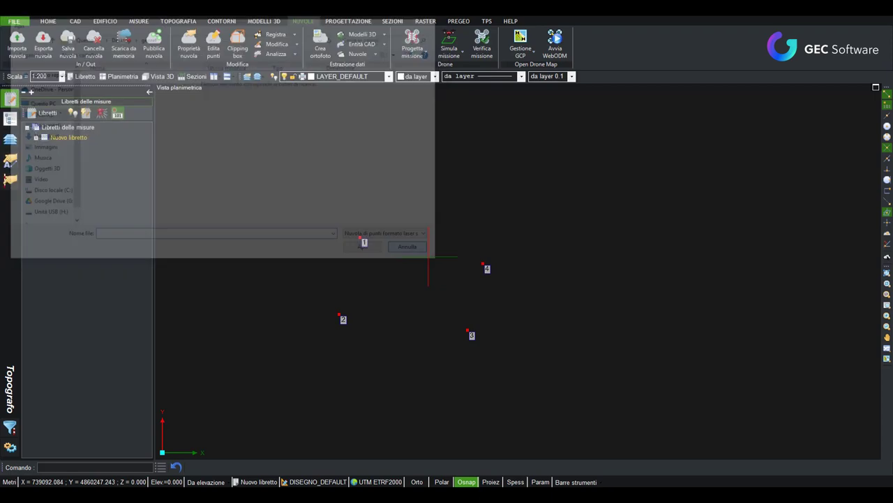
click(36, 137)
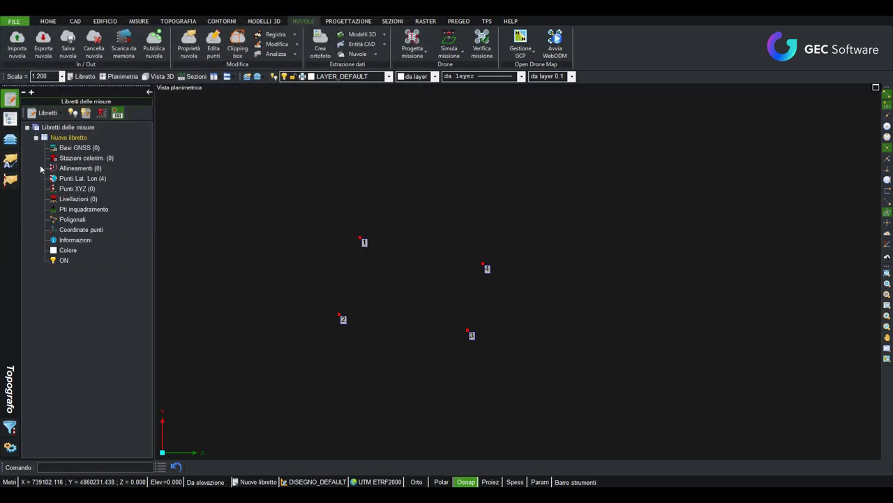
click(10, 139)
click(9, 119)
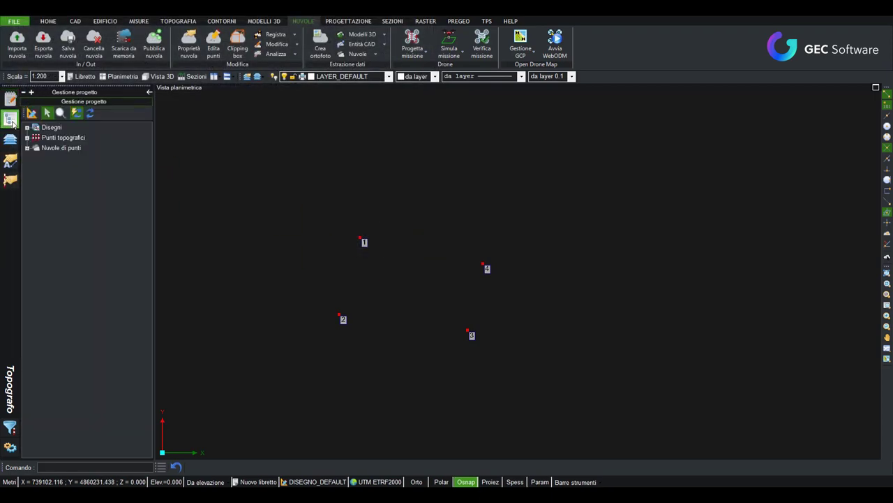
Step: Import the .nuv Topografo point cloud file from Desktop > georef
click(17, 43)
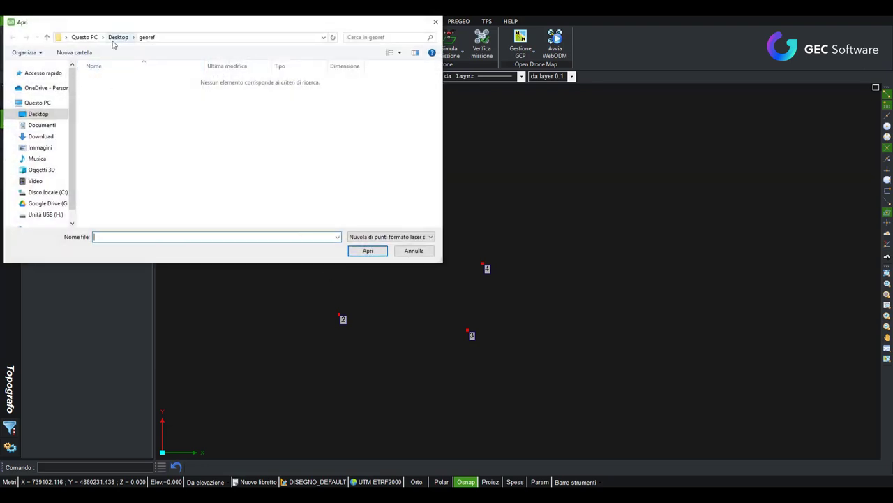
click(118, 37)
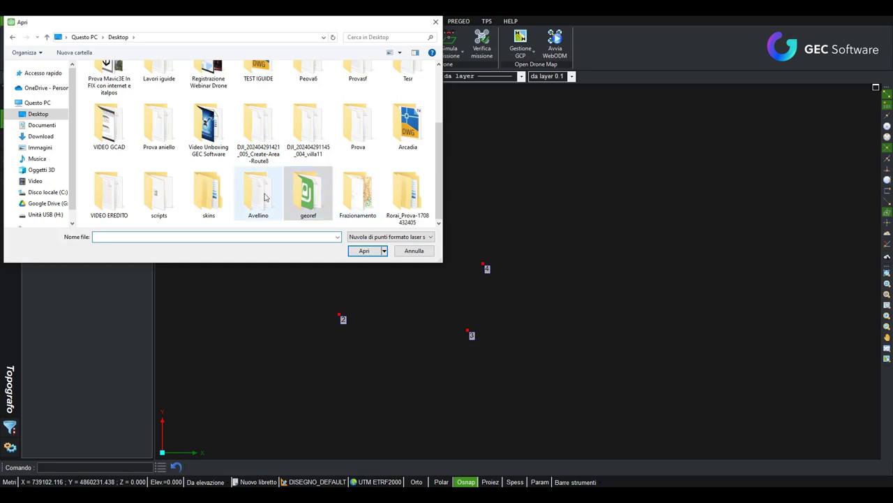
double_click(308, 202)
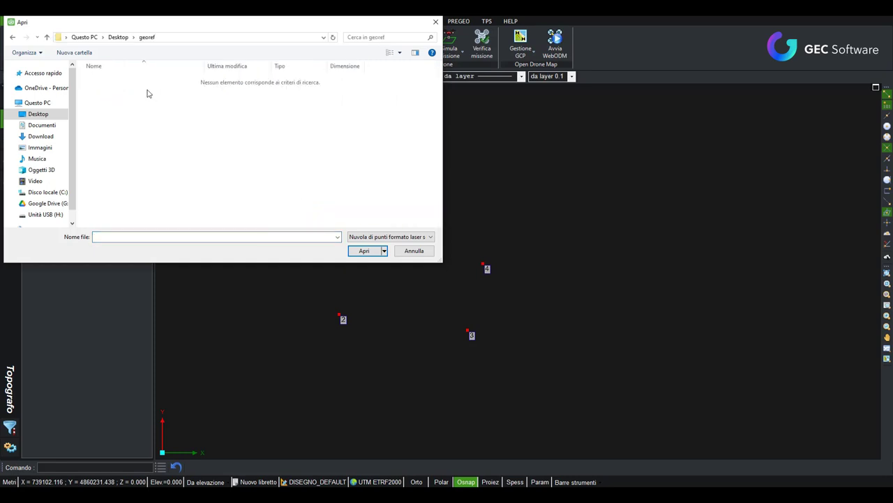
click(423, 237)
click(433, 282)
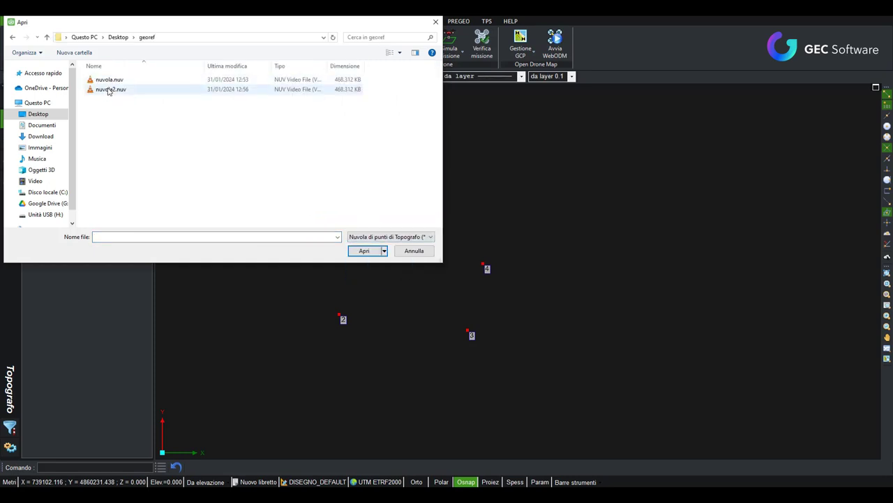
double_click(110, 89)
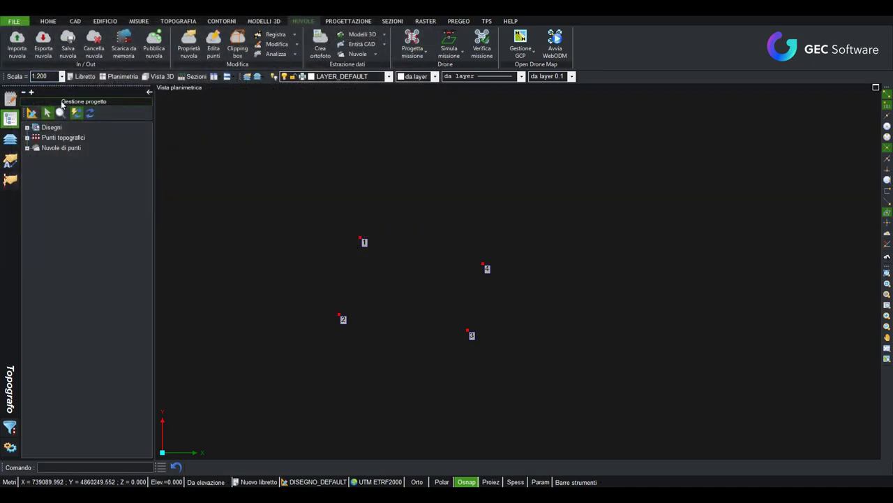
Step: Load cloud B into memory so the aerial scan of houses and road appears
double_click(46, 159)
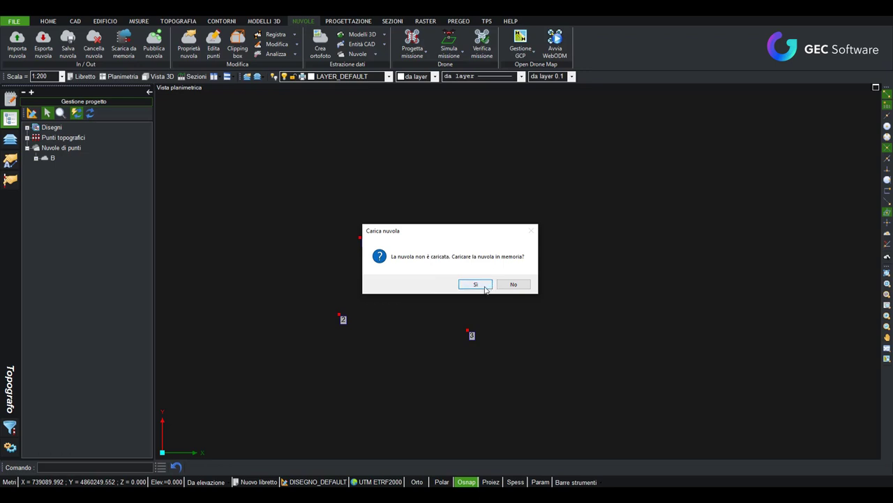
click(475, 285)
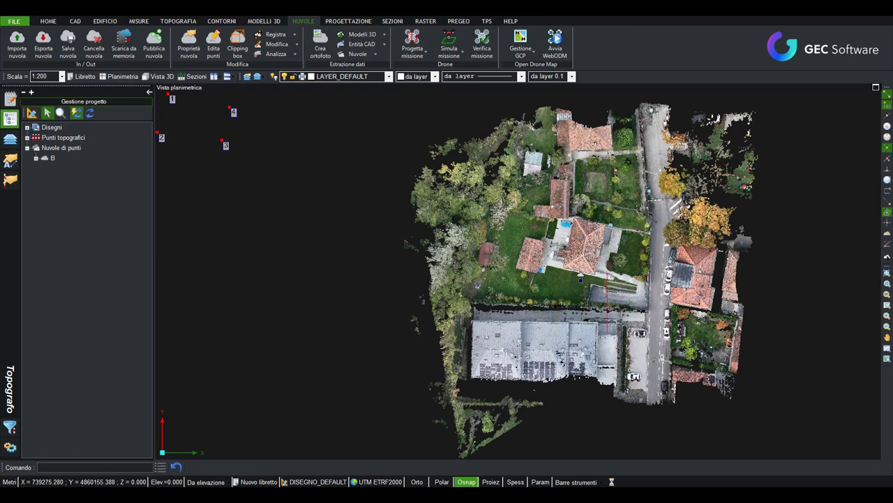
scroll(601, 300, down, 2)
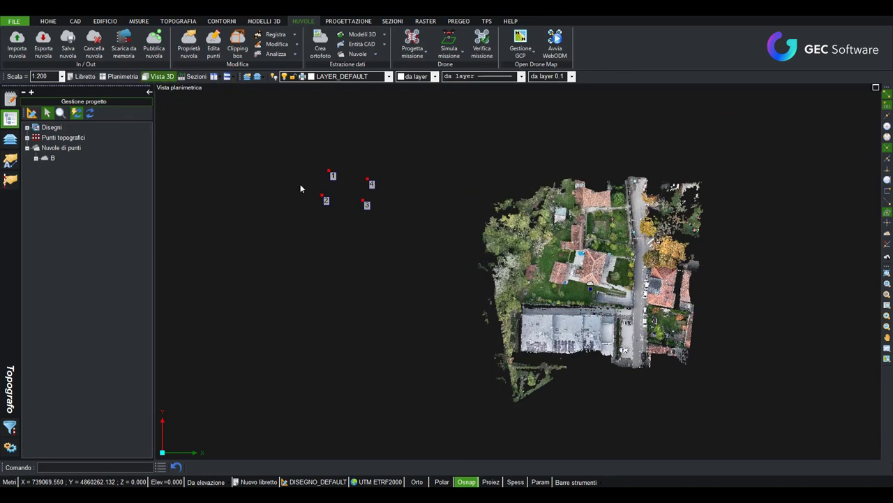
click(158, 76)
click(857, 133)
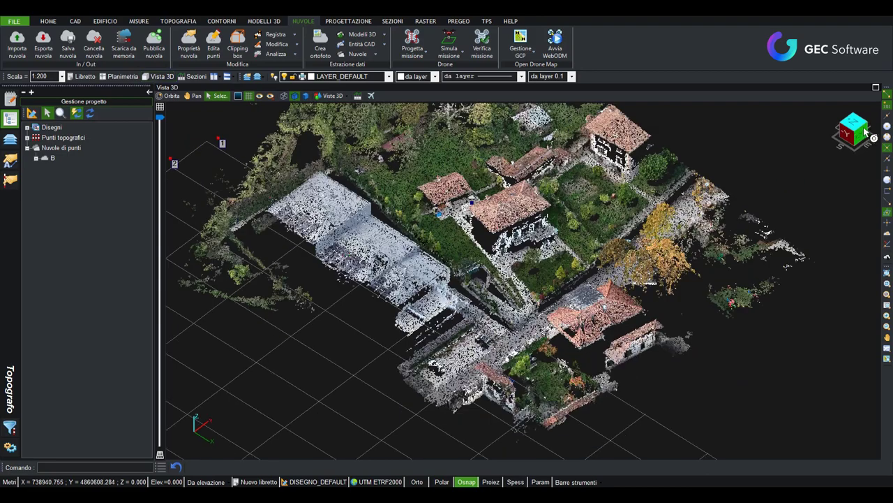
drag(859, 132, 838, 131)
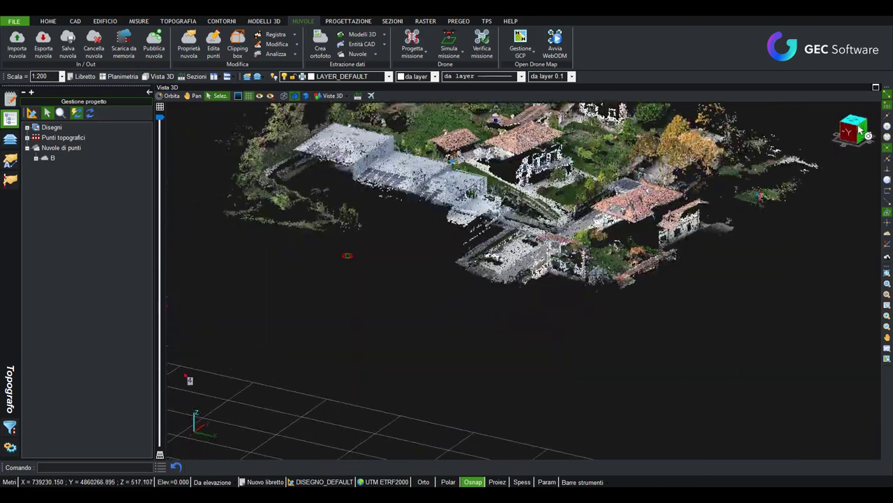
drag(835, 125, 844, 139)
scroll(348, 209, down, 4)
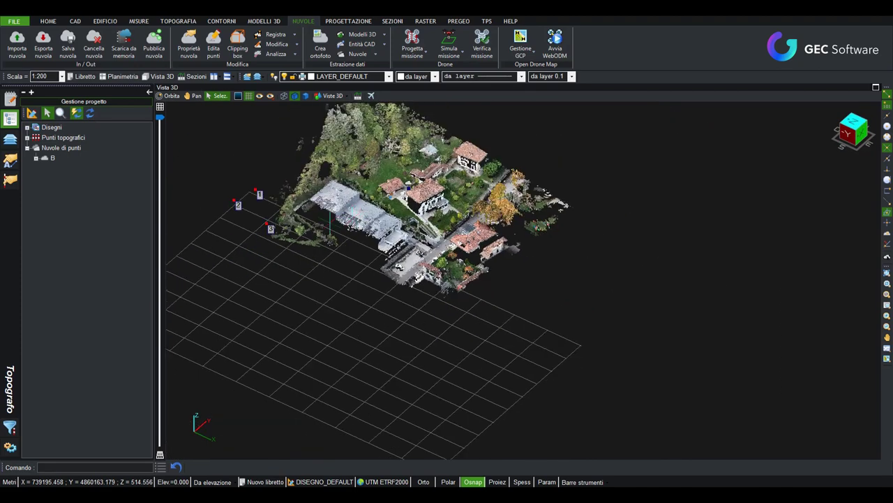
scroll(348, 209, down, 1)
click(114, 76)
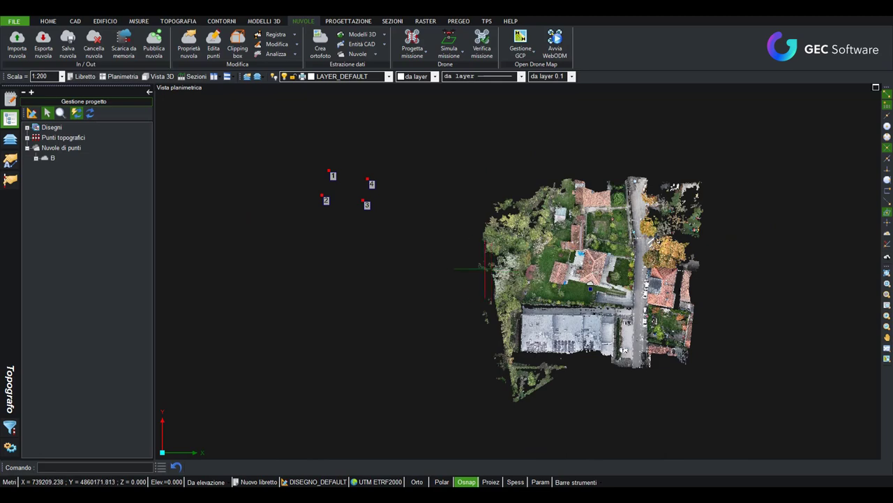
scroll(578, 255, up, 1)
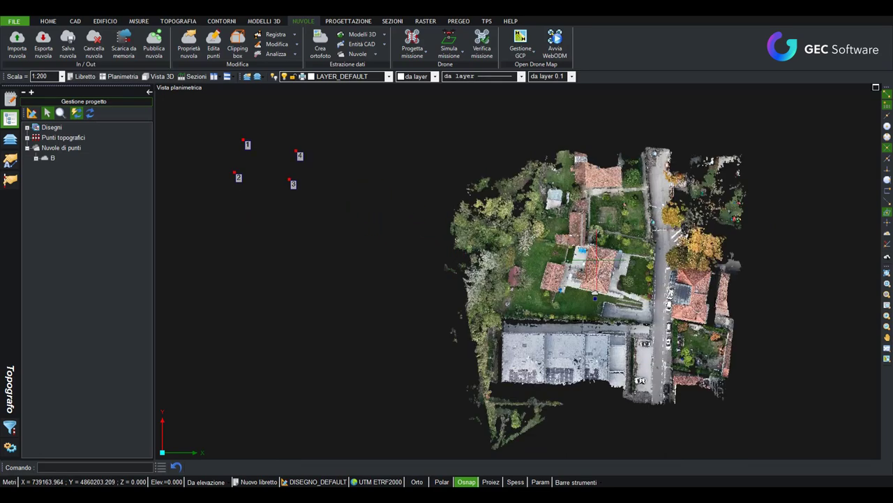
scroll(582, 256, up, 1)
scroll(593, 260, up, 2)
scroll(686, 282, up, 1)
scroll(686, 281, up, 1)
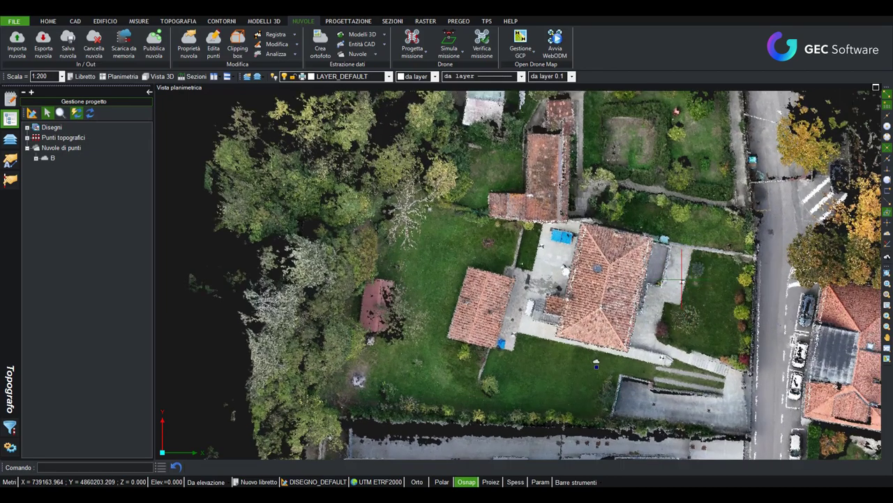
scroll(686, 281, up, 1)
scroll(686, 282, up, 2)
scroll(686, 281, up, 1)
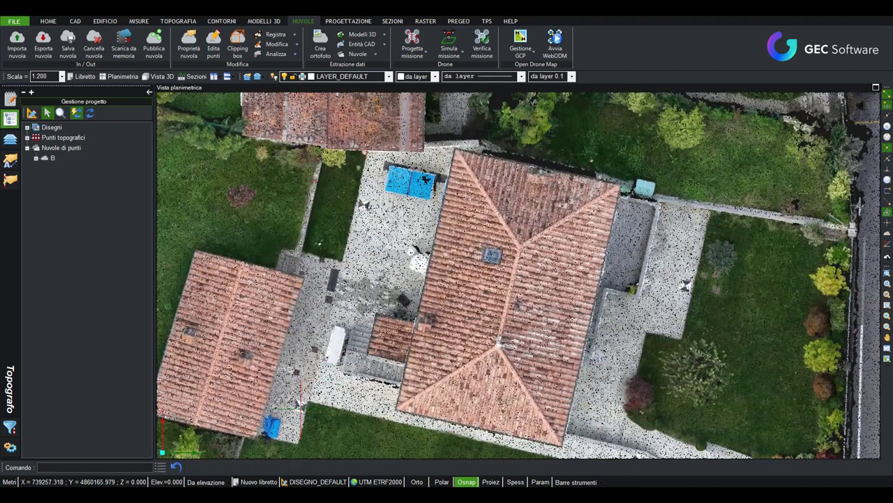
scroll(371, 215, down, 1)
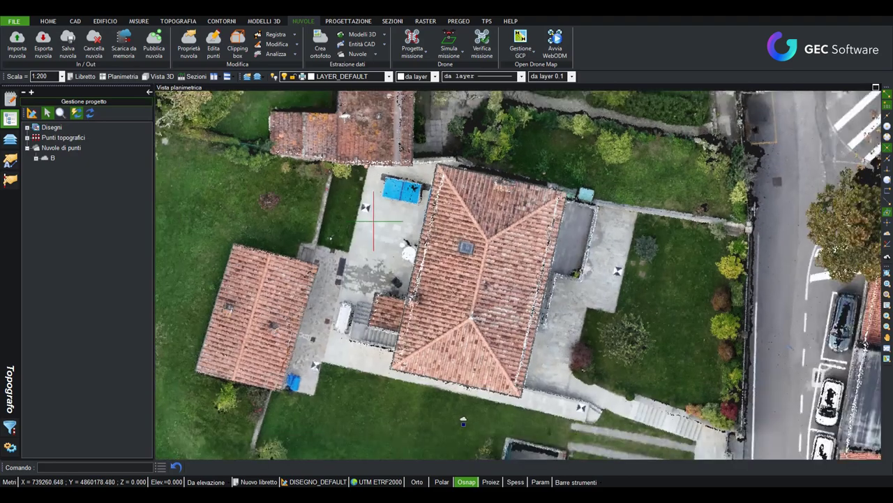
scroll(374, 221, down, 1)
scroll(377, 229, down, 1)
scroll(381, 237, down, 1)
scroll(377, 239, down, 1)
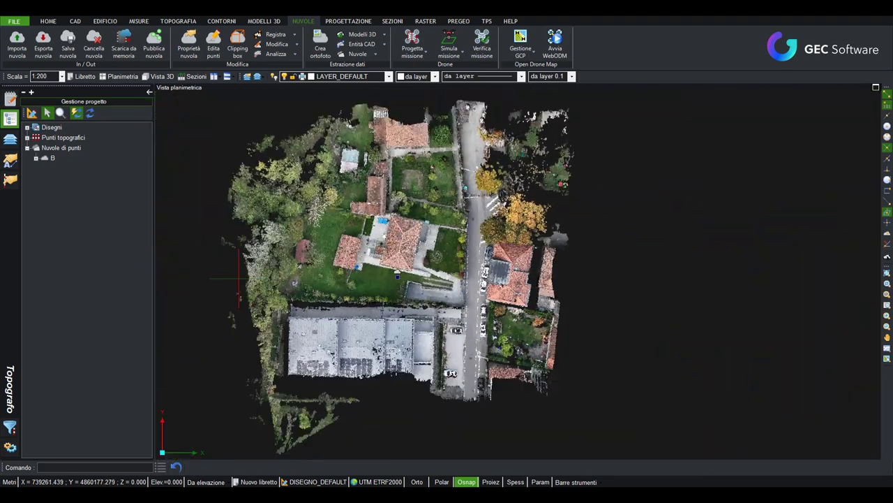
Step: Start Georeferenzia su target on cloud B and bring up the Osnap su punto nuvola settings
click(285, 34)
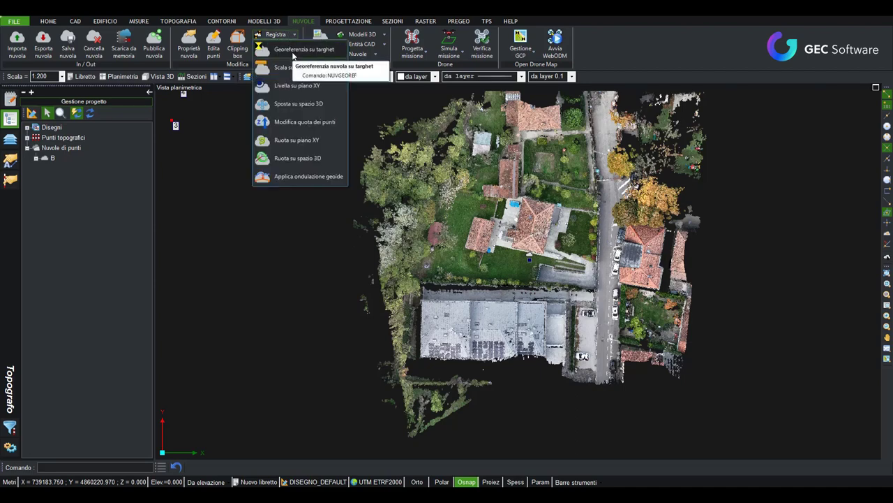
click(291, 52)
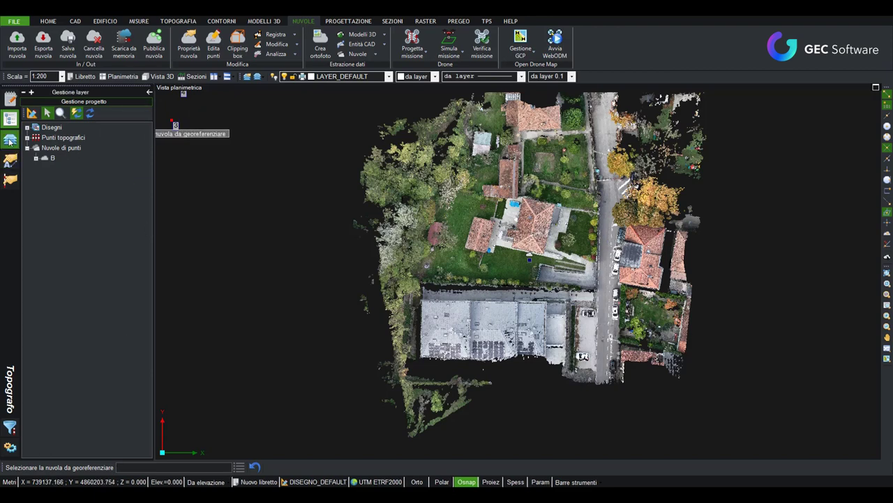
click(51, 158)
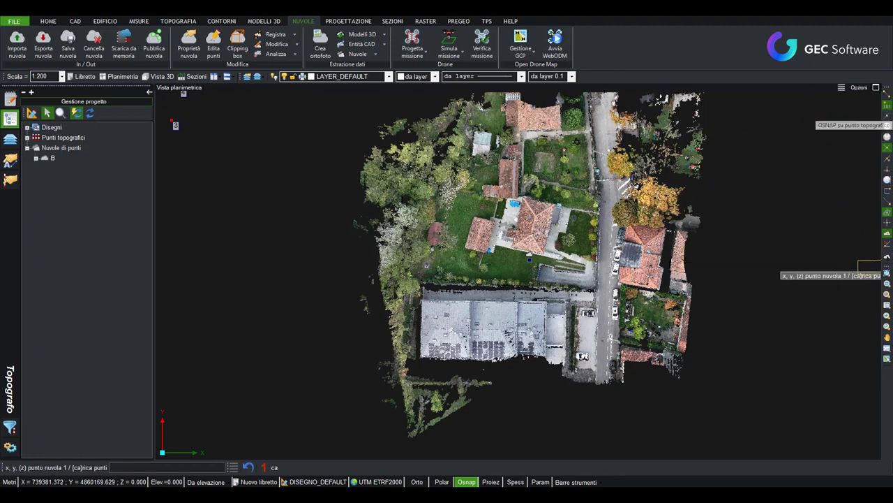
click(887, 258)
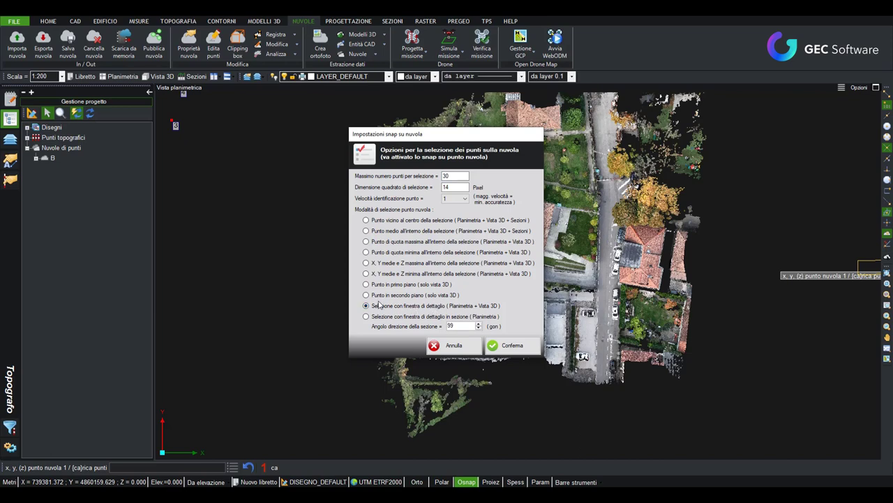
Step: Accept the cloud snap settings and zoom in on the first ground target
click(522, 347)
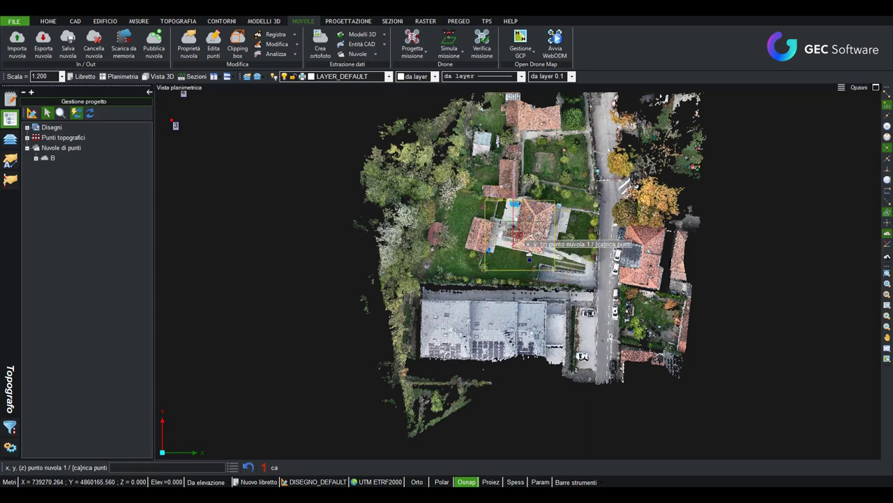
scroll(419, 231, down, 3)
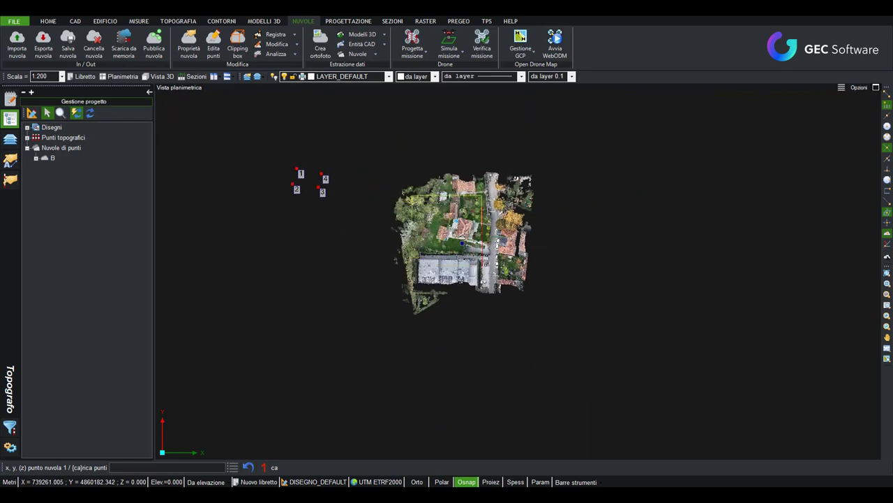
scroll(468, 258, up, 2)
scroll(459, 280, up, 3)
scroll(429, 218, up, 1)
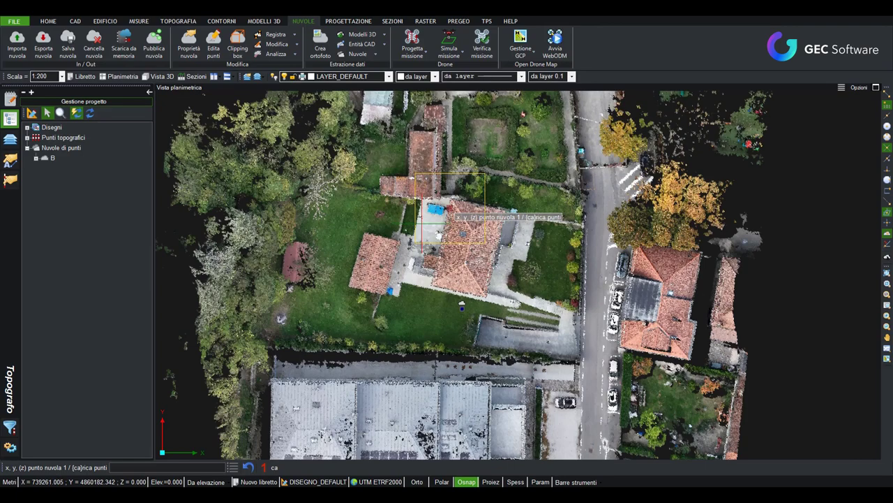
scroll(419, 220, up, 1)
scroll(405, 223, up, 1)
scroll(380, 227, up, 1)
scroll(383, 228, up, 1)
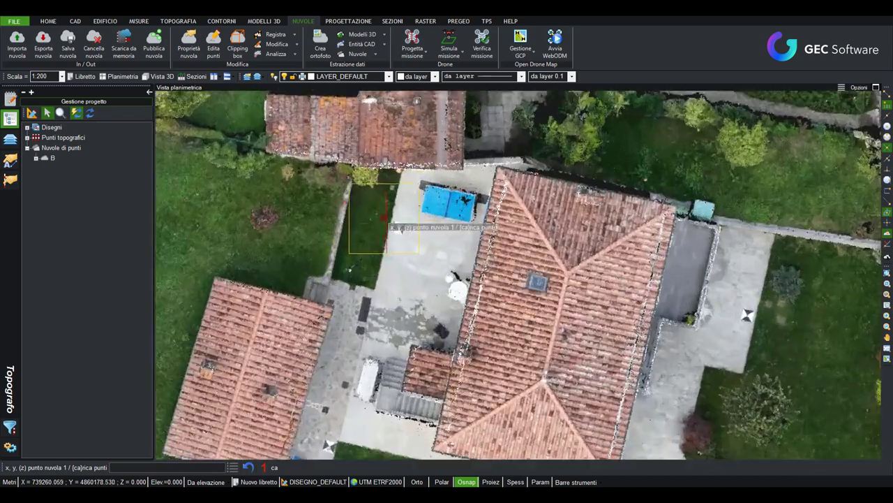
scroll(395, 232, up, 1)
scroll(412, 237, up, 1)
scroll(416, 238, up, 1)
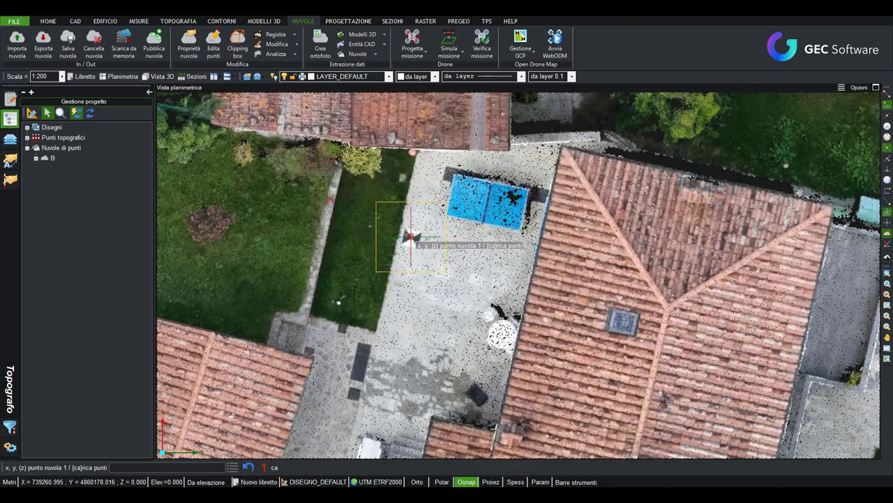
Step: Enlarge the points in the magnifier and pick the target centre as cloud point 1
click(411, 237)
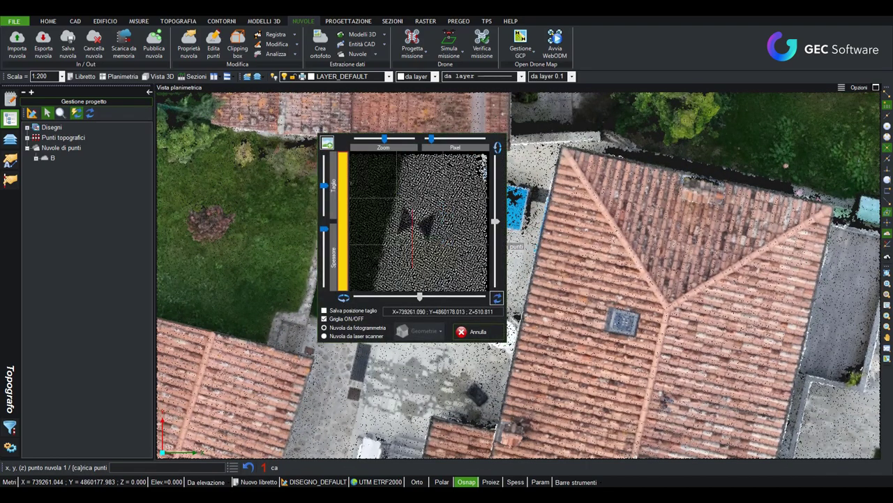
scroll(418, 223, up, 1)
scroll(418, 224, up, 1)
scroll(416, 226, up, 1)
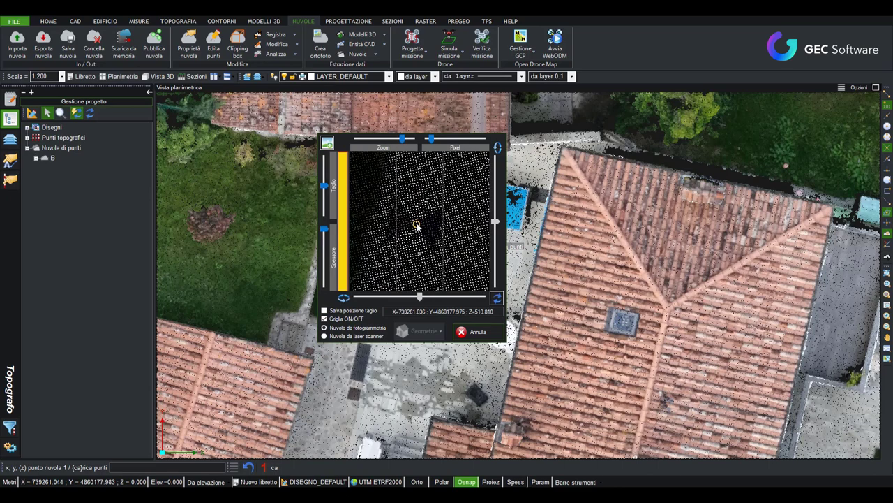
drag(437, 141, 442, 141)
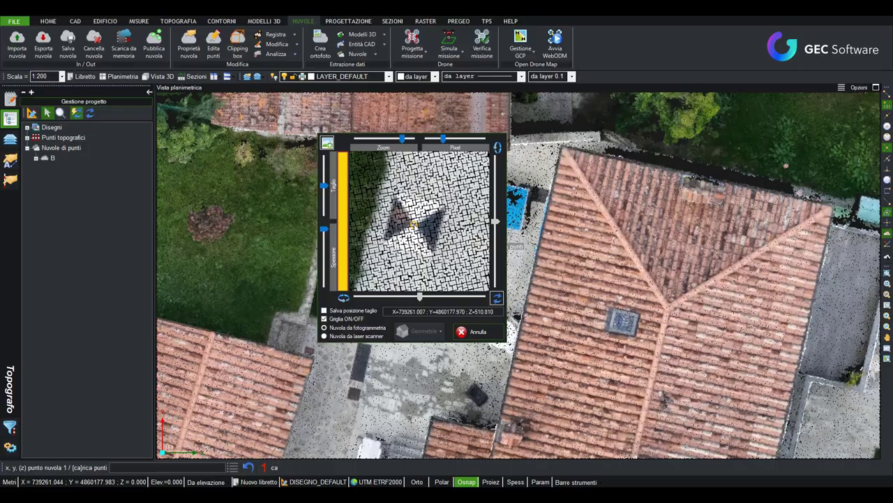
click(413, 224)
scroll(412, 235, down, 2)
Step: Link cloud point 1 to survey point 1
scroll(419, 236, down, 1)
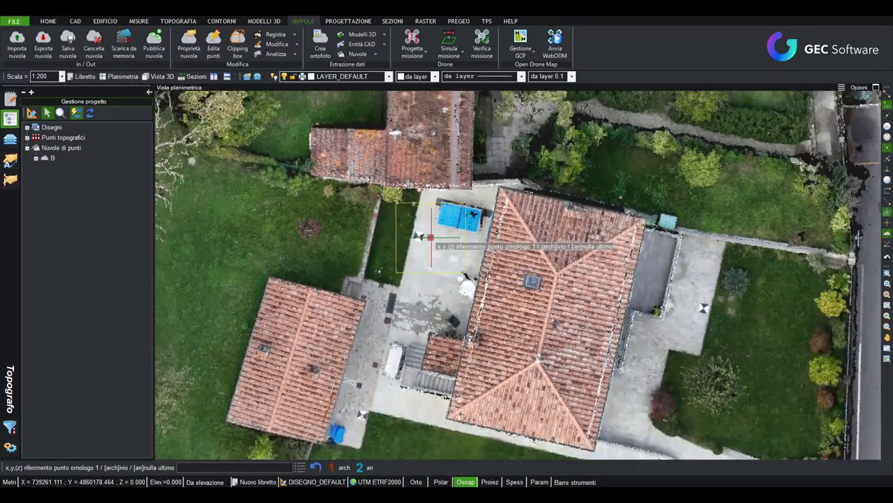
scroll(433, 238, down, 2)
scroll(435, 238, down, 1)
scroll(438, 238, down, 1)
scroll(441, 238, down, 1)
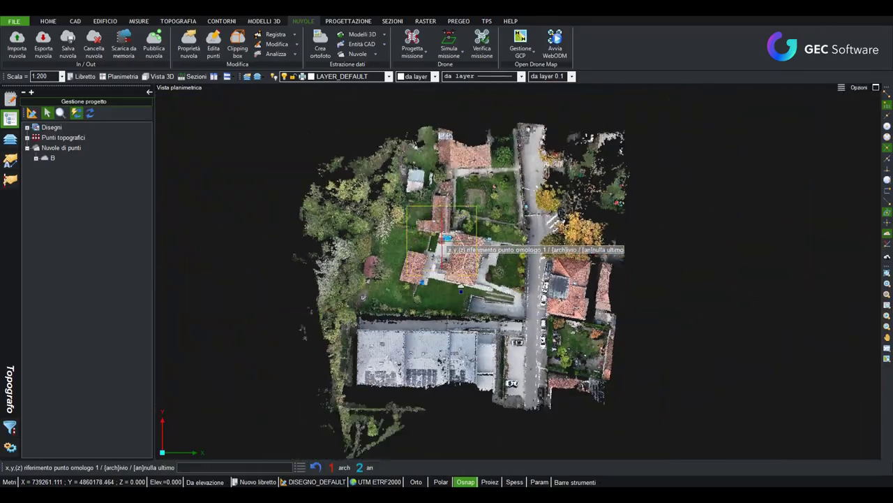
scroll(443, 242, down, 3)
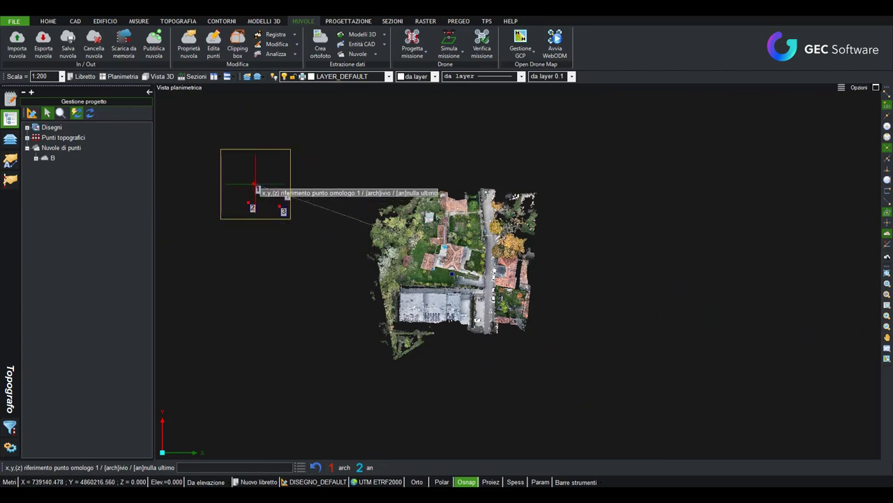
click(255, 185)
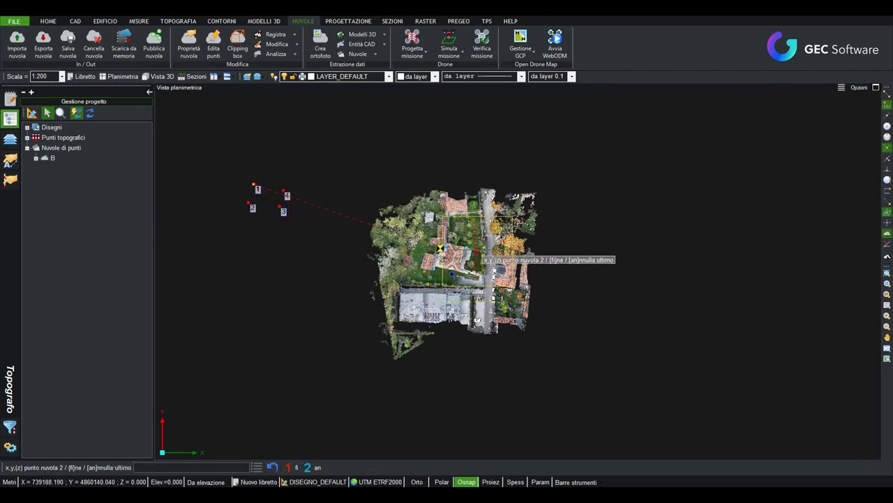
Step: Pick the second ground target's centre as cloud point 2, then return to the survey markers
scroll(441, 247, up, 1)
scroll(438, 258, up, 1)
scroll(436, 272, up, 1)
scroll(434, 282, up, 2)
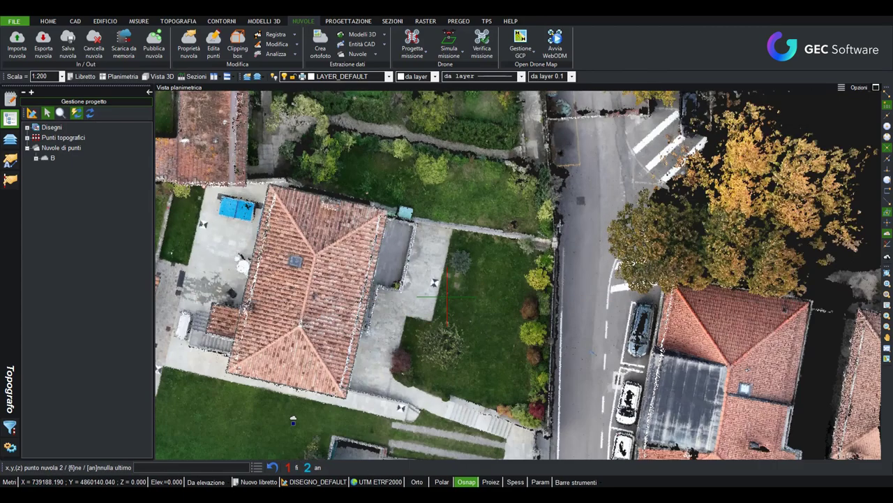
scroll(444, 295, up, 1)
scroll(438, 290, up, 1)
scroll(432, 286, up, 1)
scroll(426, 282, up, 1)
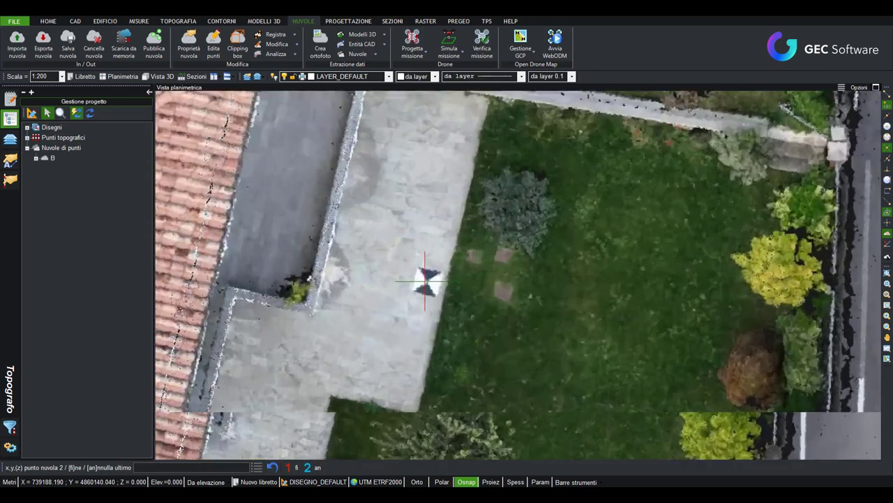
scroll(425, 280, up, 1)
scroll(427, 282, up, 1)
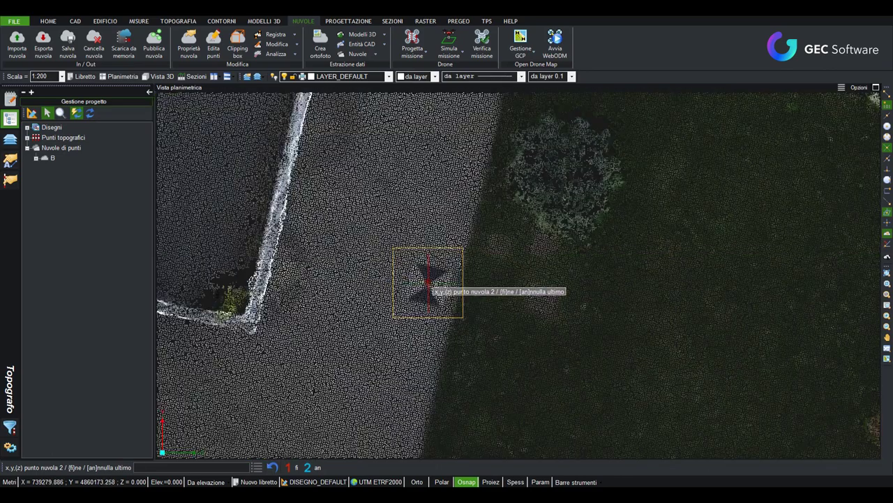
click(427, 284)
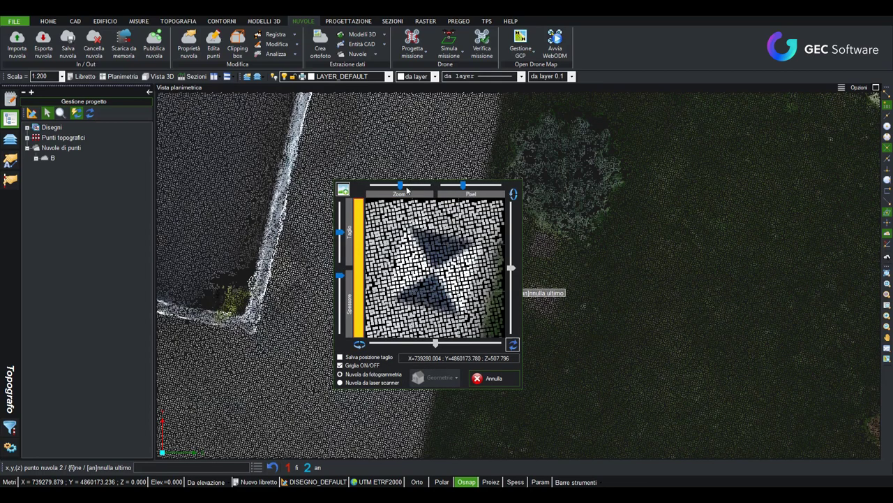
click(434, 273)
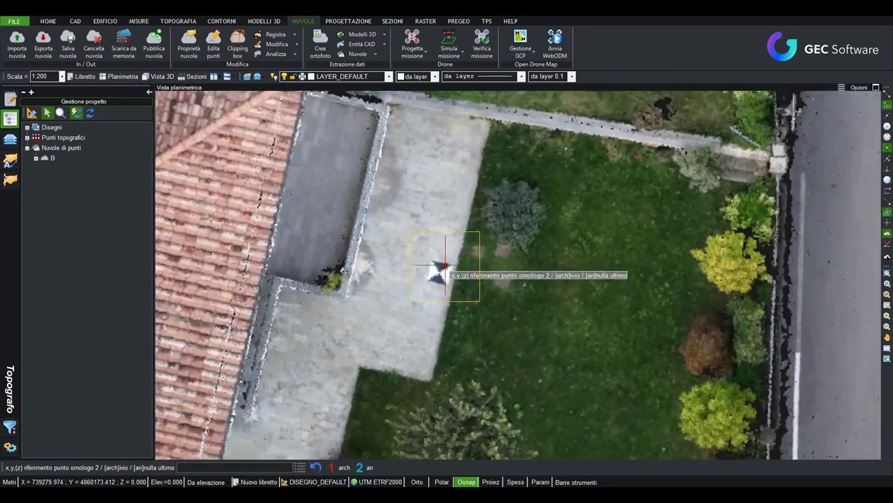
scroll(441, 267, down, 2)
scroll(446, 257, down, 5)
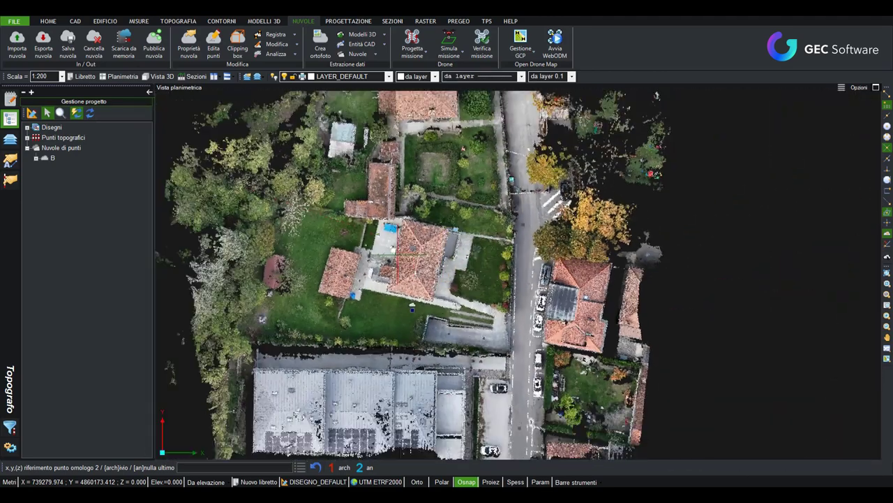
scroll(447, 257, down, 3)
scroll(446, 257, down, 2)
middle_drag(209, 234, 434, 275)
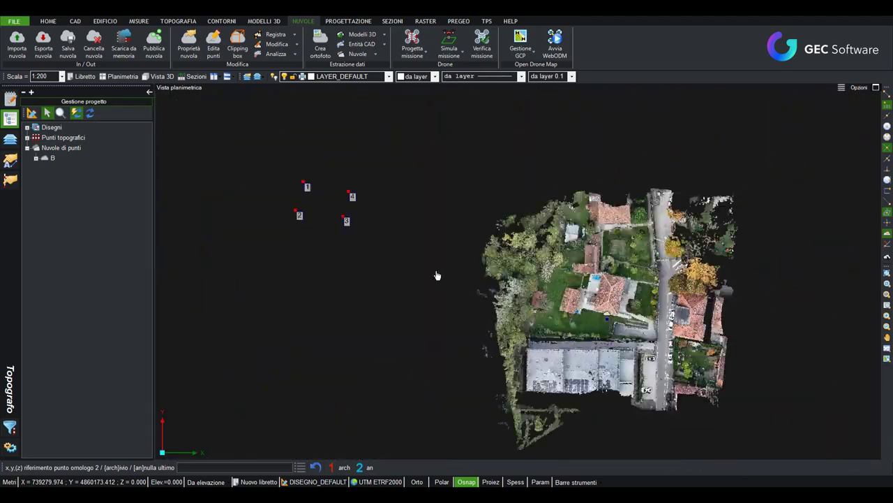
Step: Link cloud point 2 to survey point 4 and pick the third target as cloud point 3
click(356, 199)
scroll(354, 199, up, 2)
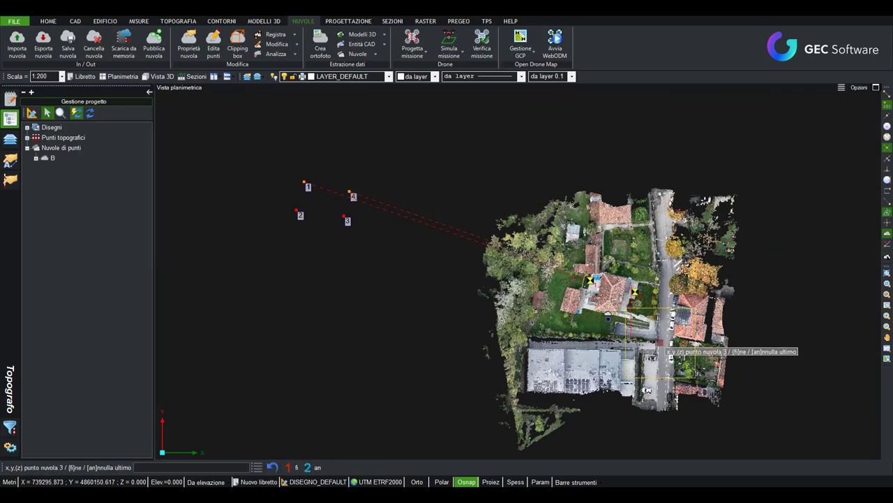
scroll(433, 230, up, 2)
scroll(545, 279, up, 2)
scroll(633, 327, up, 3)
scroll(633, 326, up, 3)
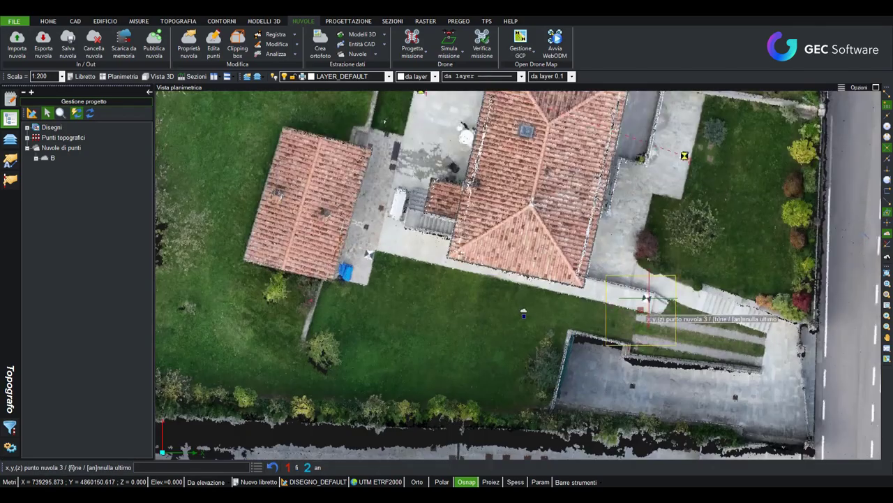
scroll(649, 307, up, 2)
scroll(642, 298, up, 2)
scroll(646, 302, up, 2)
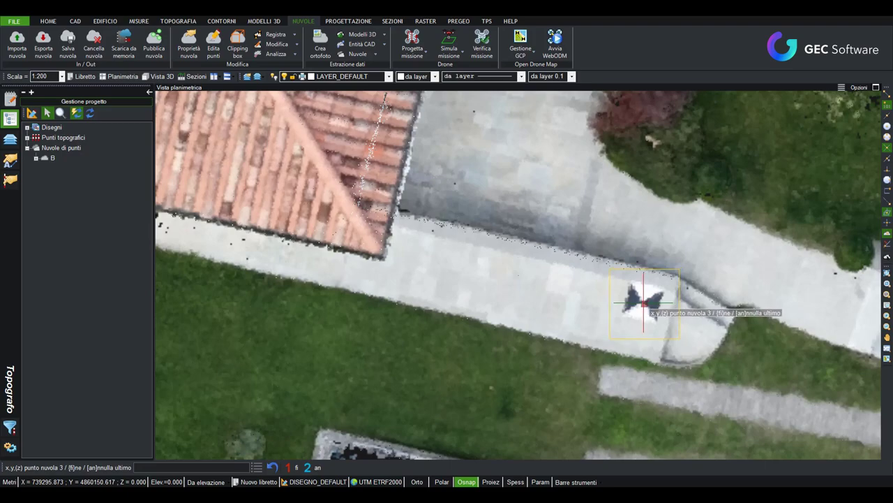
click(645, 300)
click(649, 293)
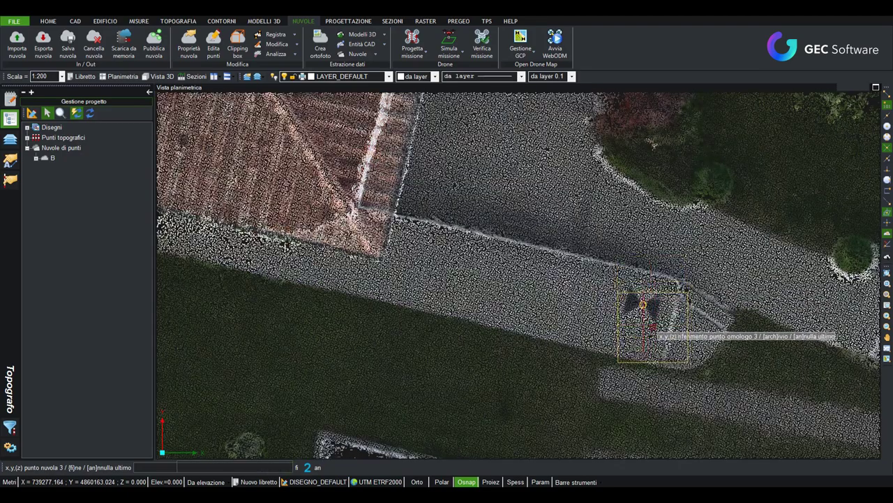
Step: Link cloud point 3 to survey point 3
scroll(649, 302, down, 2)
scroll(650, 302, down, 2)
scroll(649, 302, down, 2)
scroll(649, 303, down, 2)
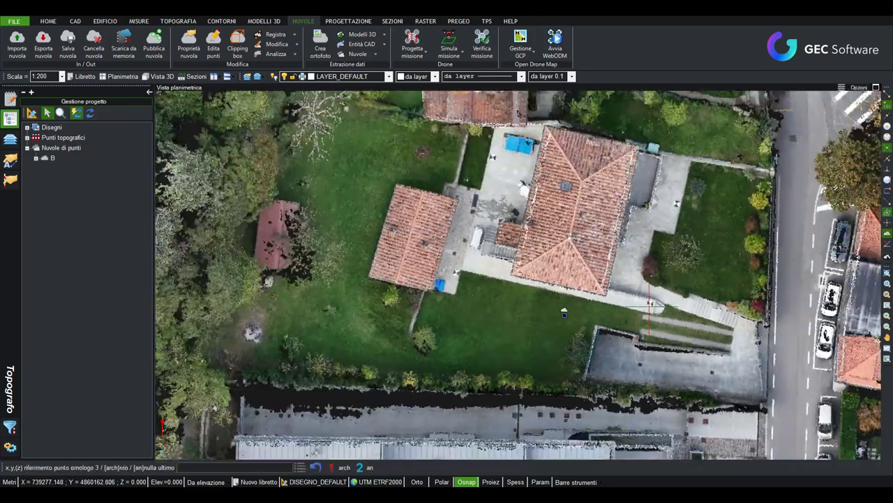
scroll(649, 303, down, 2)
scroll(649, 302, down, 2)
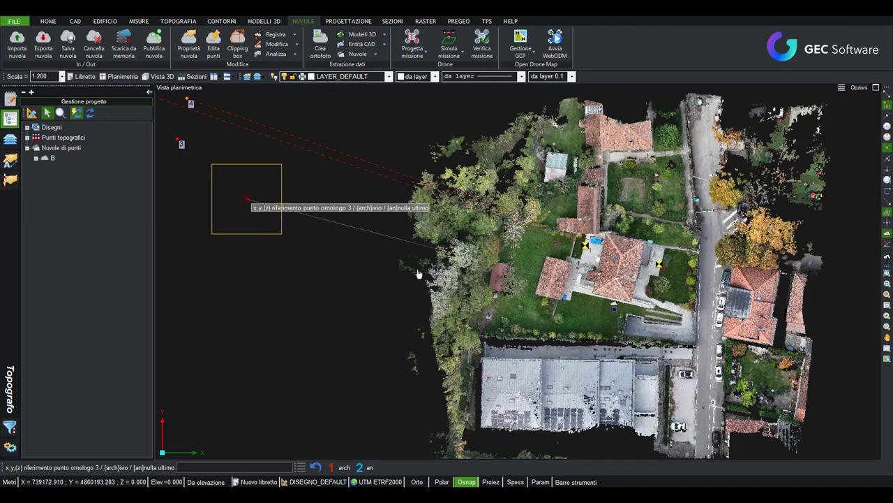
middle_drag(245, 202, 419, 272)
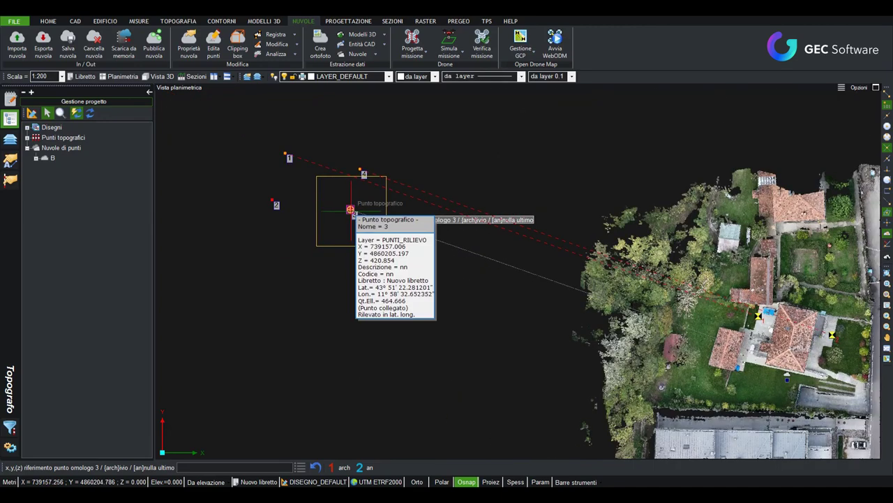
click(351, 209)
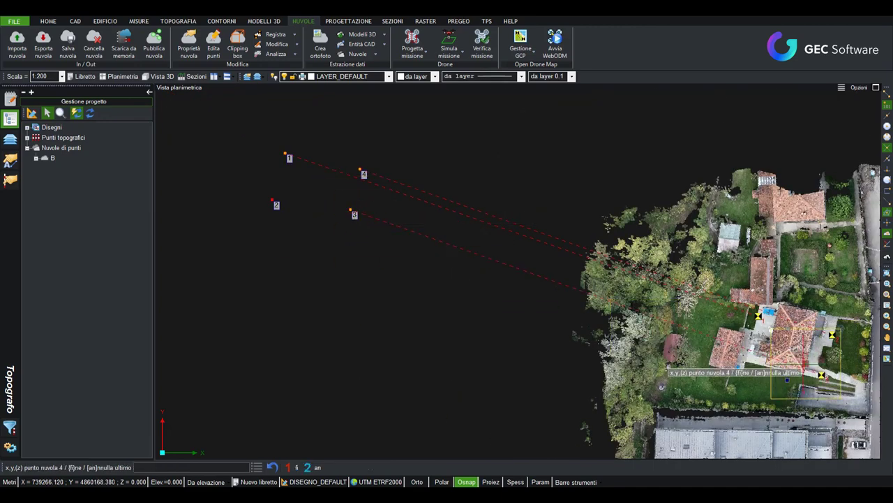
Step: Close in on the fourth ground target with enlarged cloud points, then zoom back out
scroll(802, 365, up, 1)
scroll(795, 369, up, 1)
scroll(747, 370, up, 1)
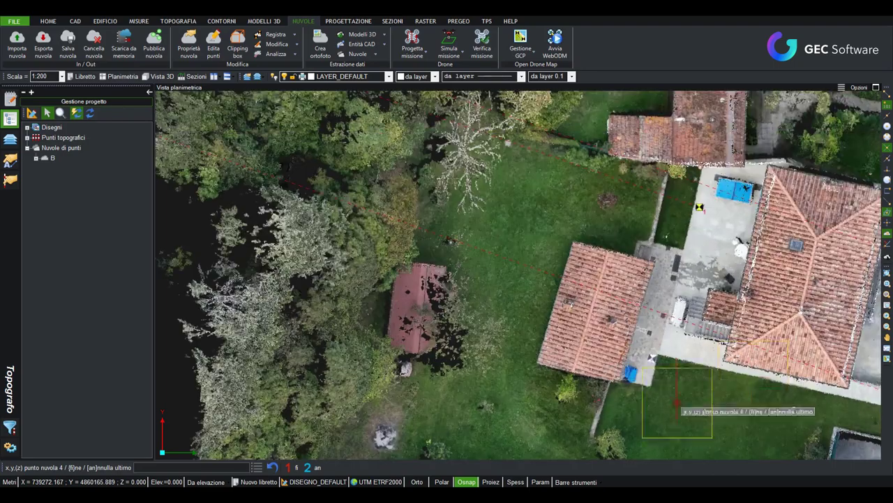
scroll(653, 357, up, 1)
scroll(656, 356, up, 1)
scroll(658, 355, up, 1)
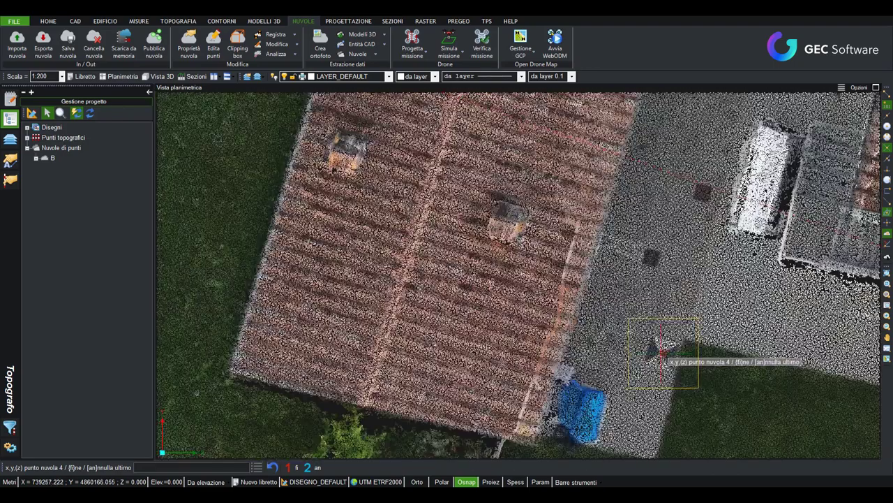
click(661, 355)
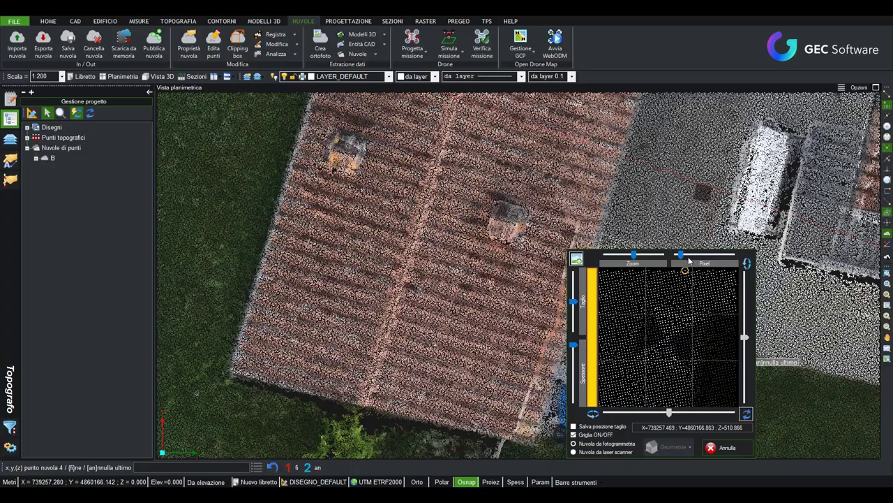
drag(691, 255, 700, 256)
scroll(668, 339, down, 1)
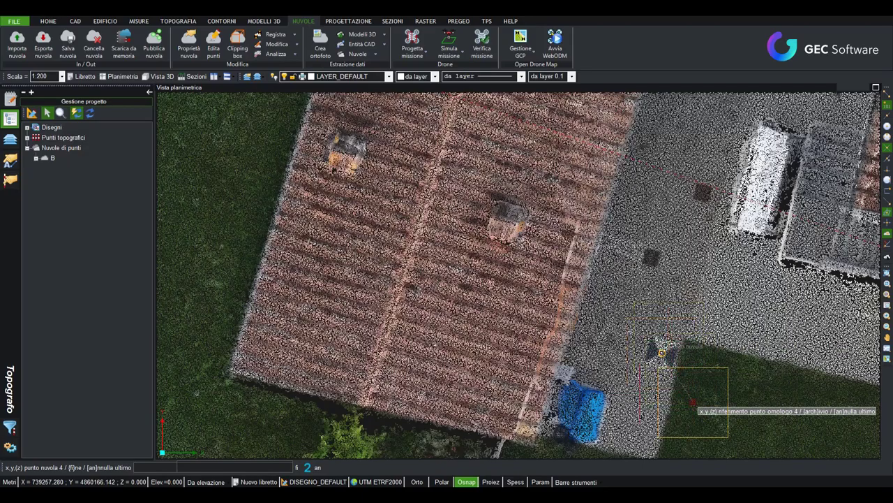
scroll(668, 342, down, 1)
scroll(669, 345, down, 1)
scroll(669, 349, down, 1)
scroll(668, 347, down, 1)
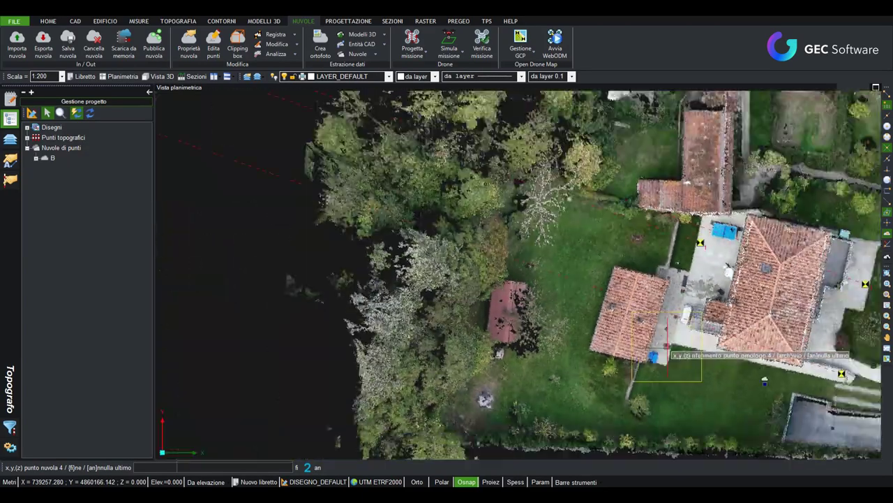
scroll(558, 314, down, 1)
scroll(446, 279, down, 1)
scroll(332, 237, down, 1)
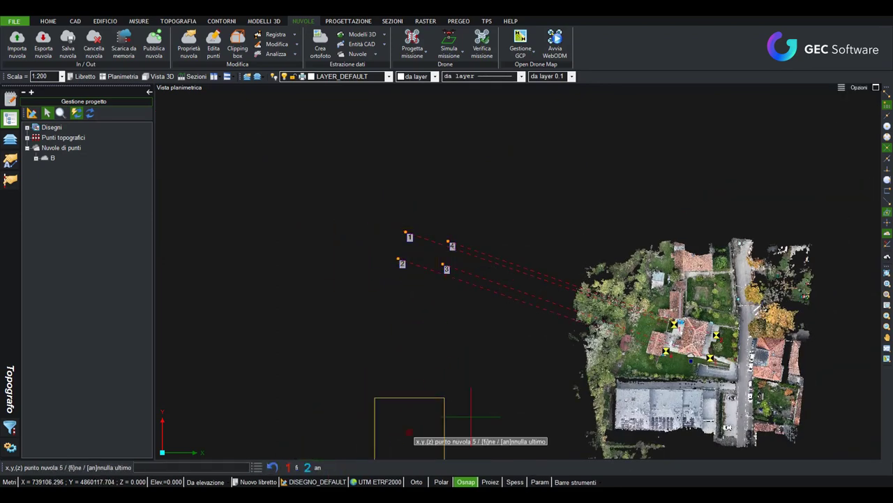
Step: Compute the 3D Con rotazioni 7-parameter transformation from the four pairs (RMS 0.019668)
click(296, 467)
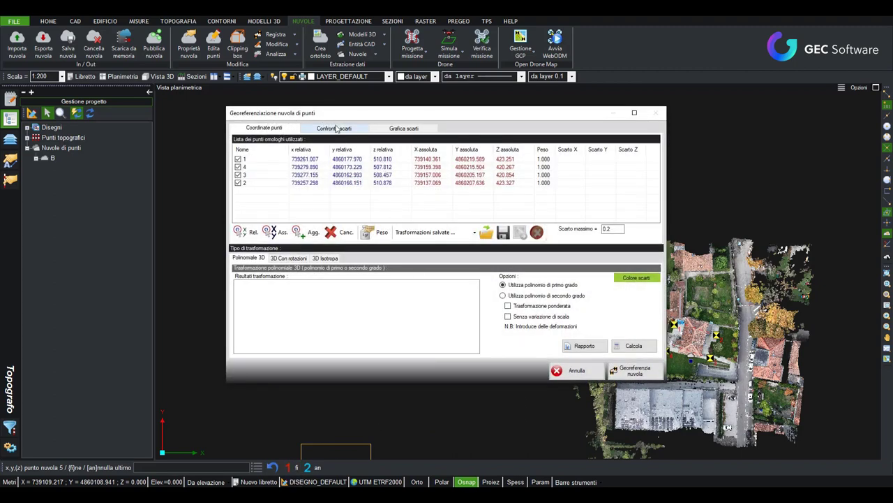
click(291, 259)
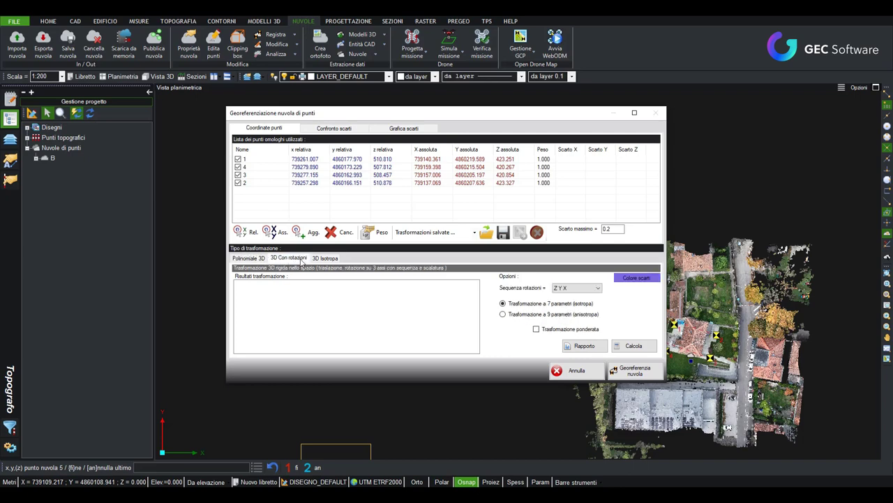
click(323, 259)
click(299, 258)
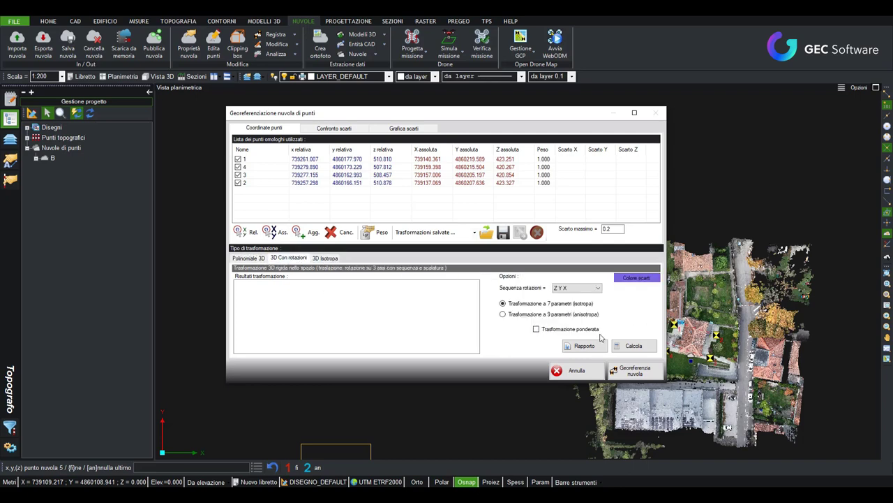
click(635, 347)
scroll(373, 328, down, 2)
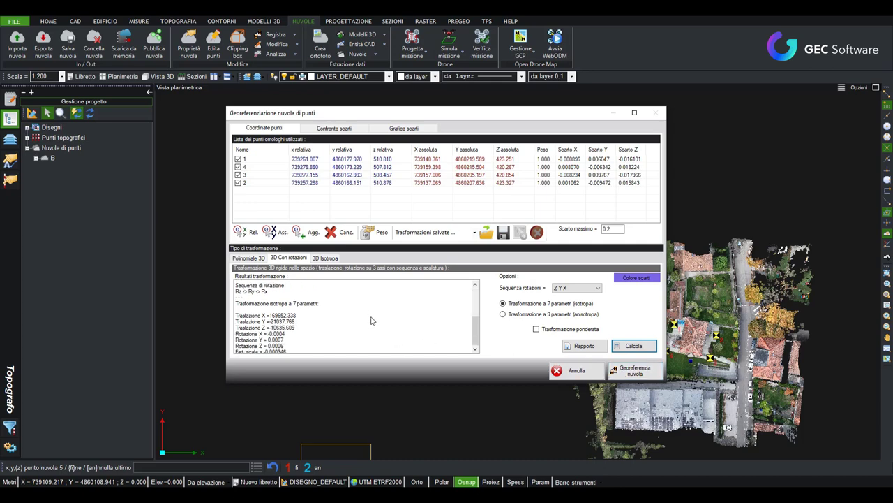
scroll(419, 332, down, 2)
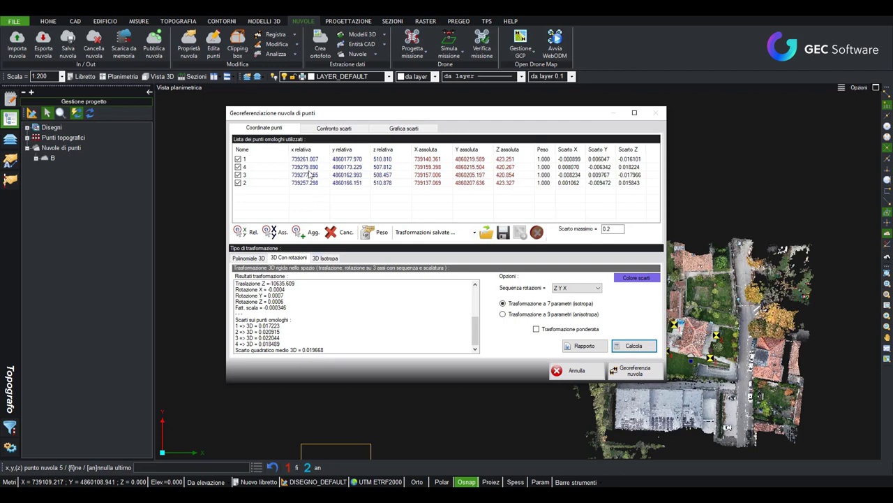
Step: Compare residuals of the 3D Isotropa and Polinomiale 3D transformations
click(328, 258)
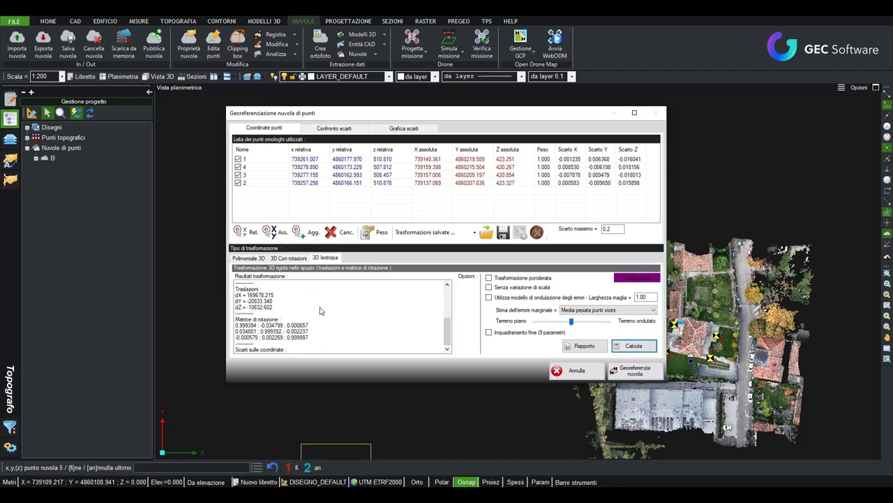
scroll(320, 310, down, 2)
click(261, 258)
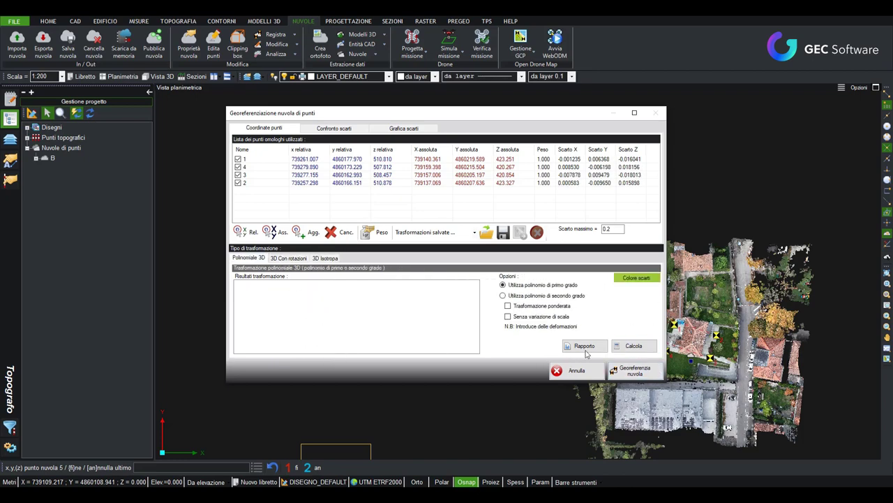
click(628, 345)
scroll(291, 298, down, 3)
scroll(291, 299, down, 3)
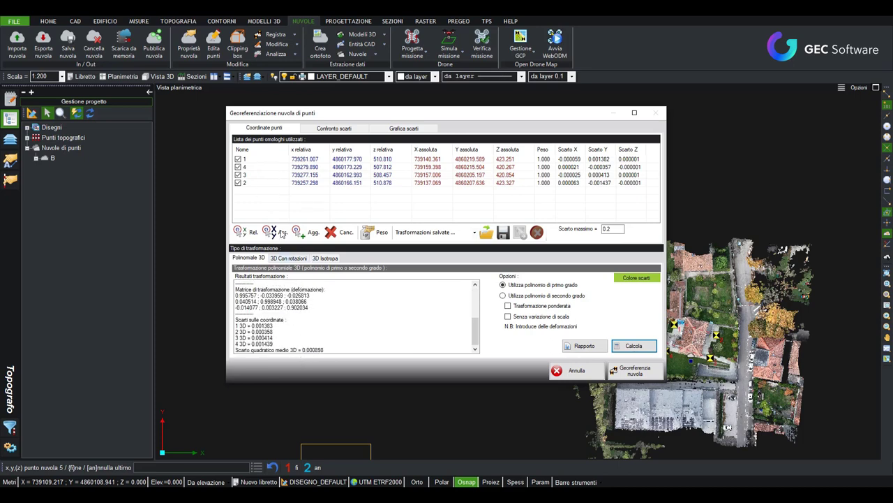
Step: Settle on 3D Con rotazioni and recompute its residuals
click(288, 259)
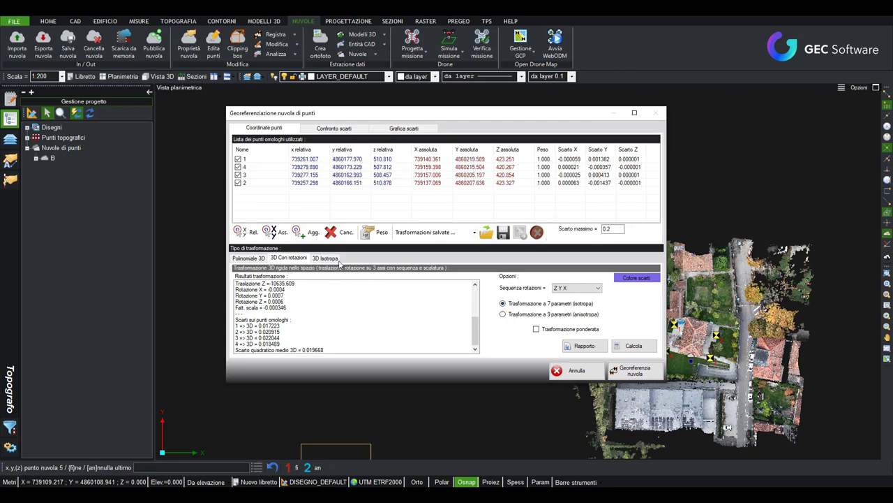
click(335, 259)
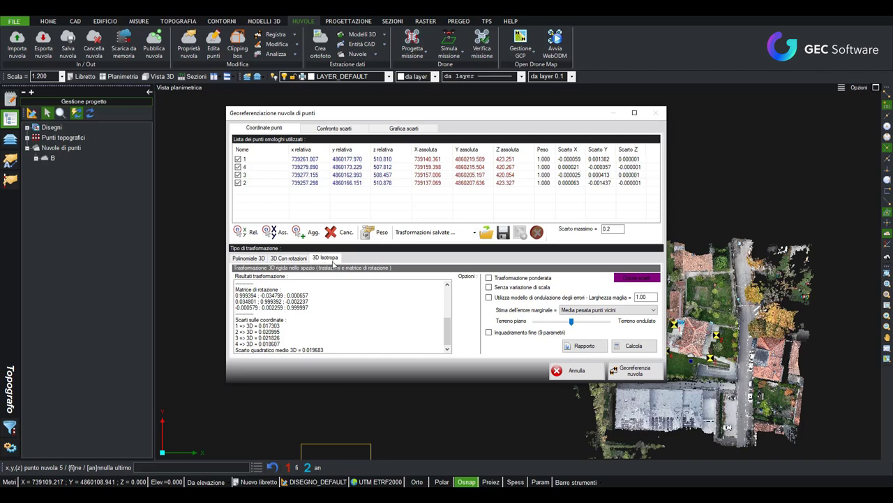
drag(571, 323, 579, 326)
click(291, 258)
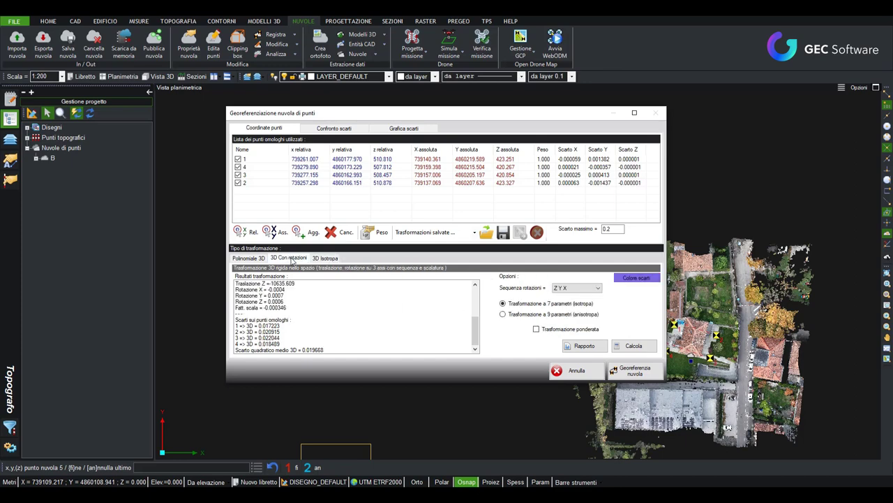
click(632, 345)
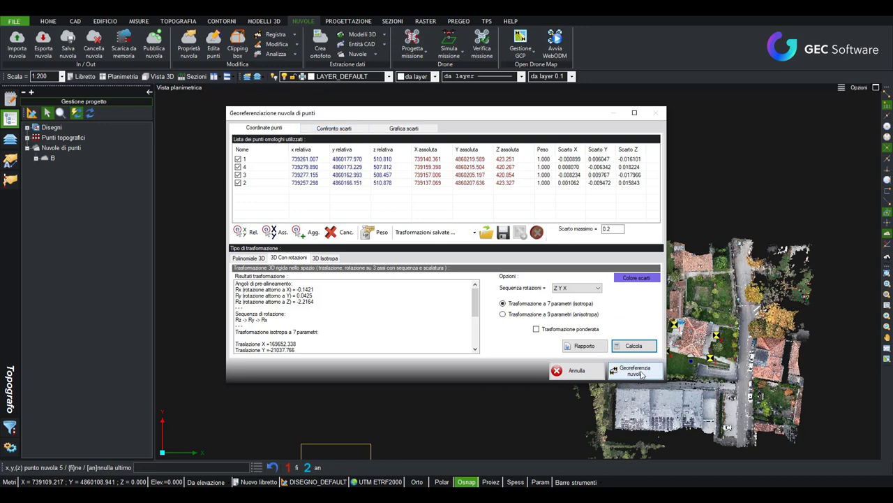
Step: Review the Rapporto calculation report, then close the Topografo Editor
click(585, 346)
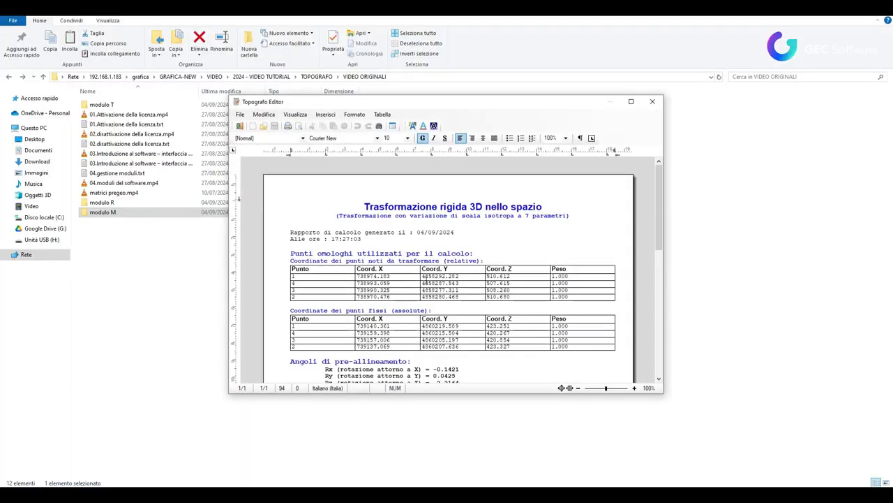
scroll(428, 338, down, 5)
scroll(431, 351, down, 4)
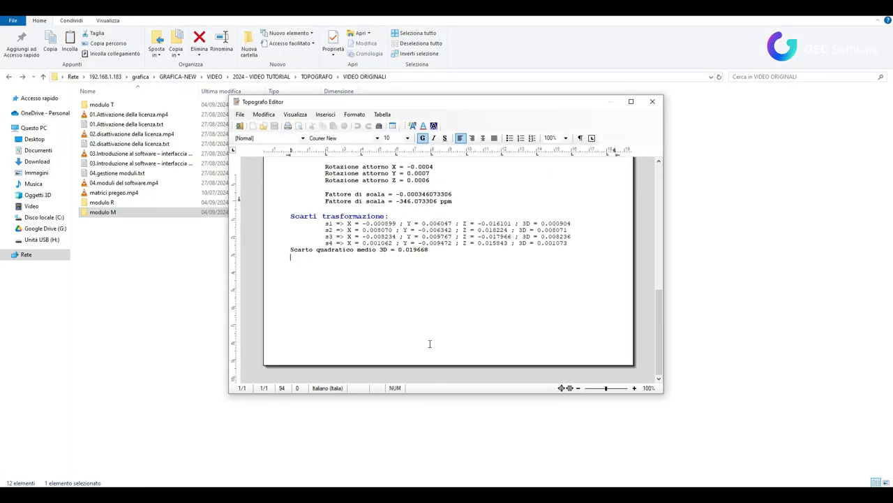
click(653, 101)
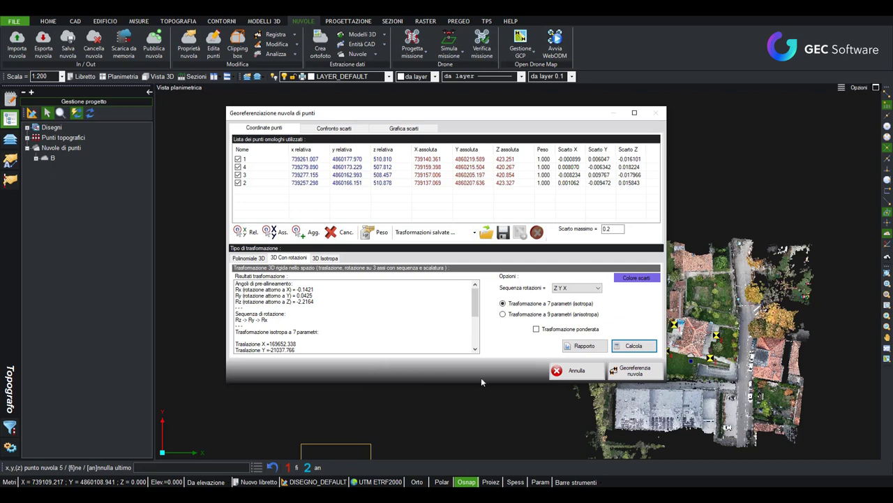
Step: Apply the transformation to cloud B without saving the transformed cloud to a file
click(633, 370)
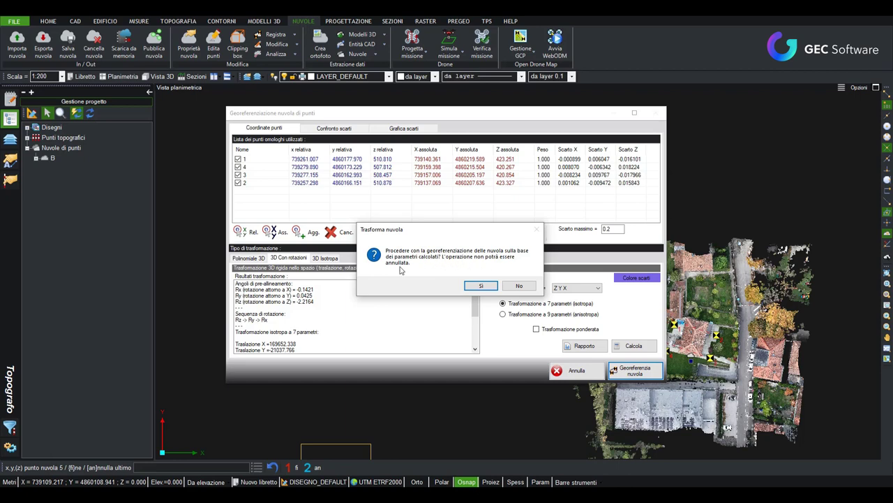
click(482, 287)
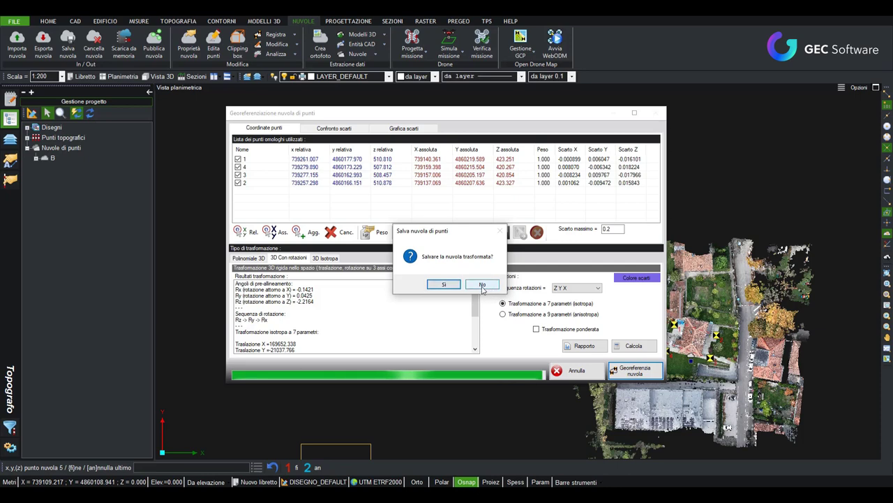
click(482, 285)
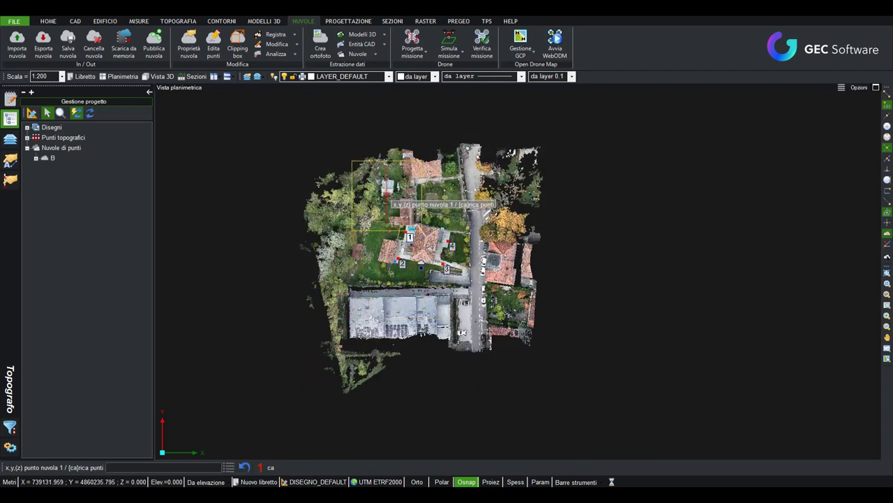
click(160, 76)
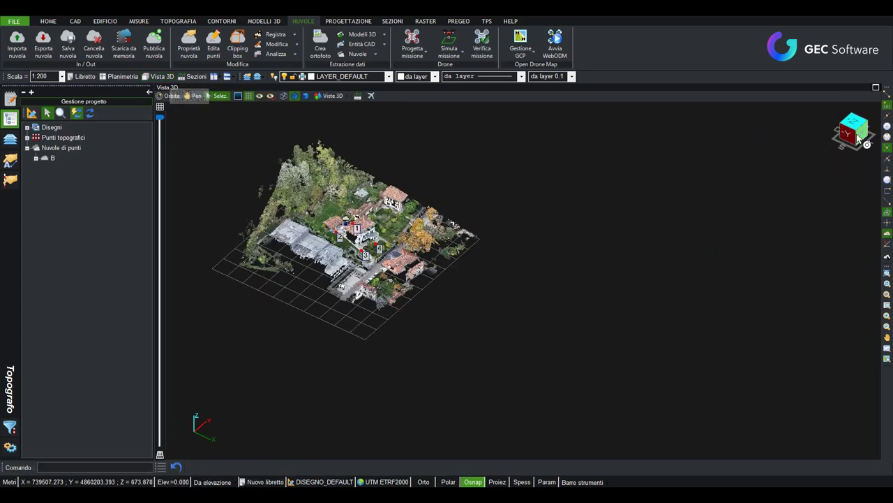
mouse_move(853, 133)
mouse_down()
mouse_move(865, 131)
mouse_move(828, 127)
mouse_up()
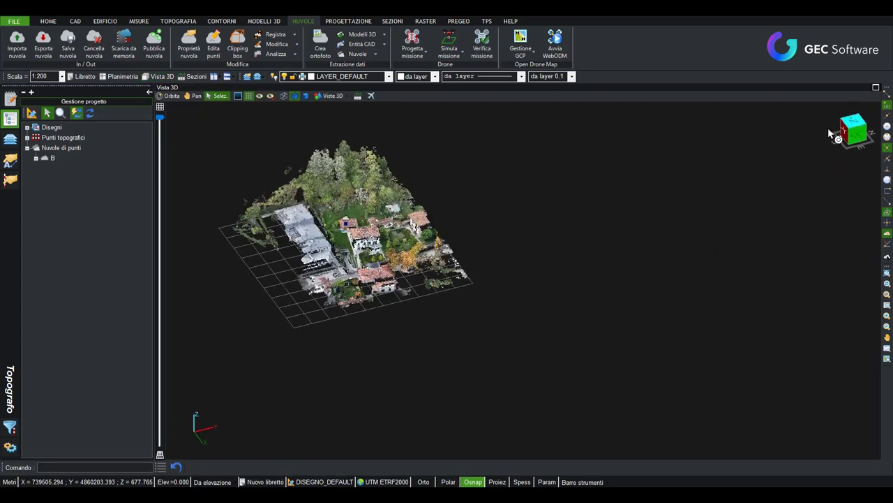
scroll(345, 222, up, 3)
scroll(345, 230, up, 3)
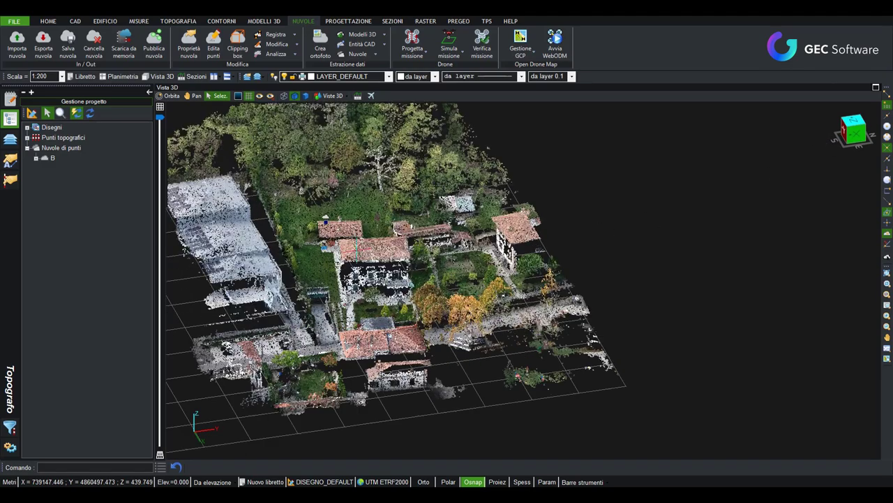
scroll(344, 279, up, 3)
click(118, 76)
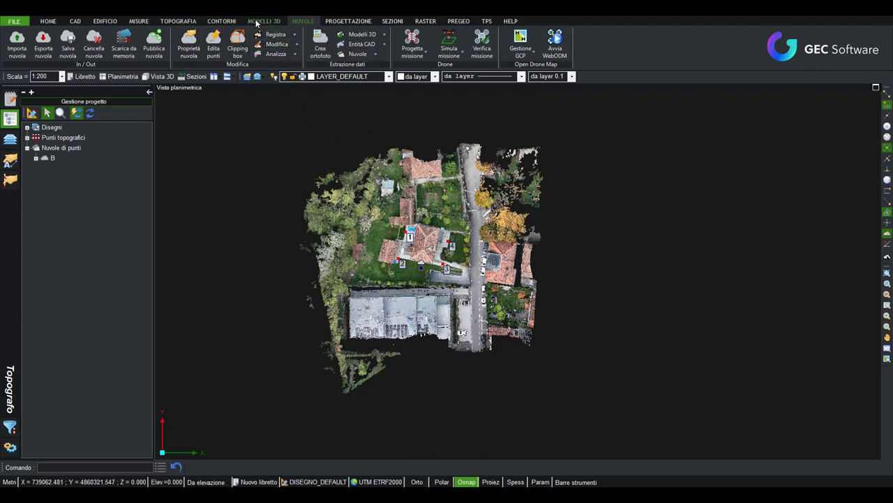
Step: Add layer SEZIONE with colour 6 (magenta) and set it as the current layer
click(246, 76)
click(244, 130)
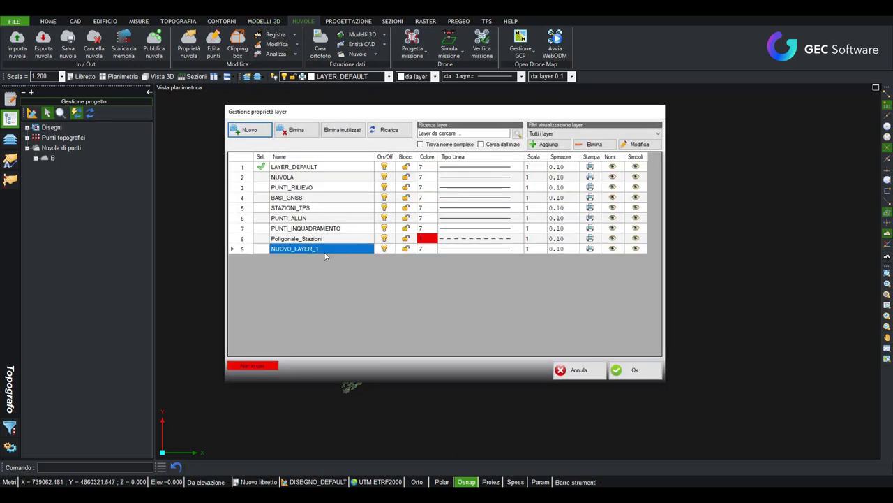
text(sezione)
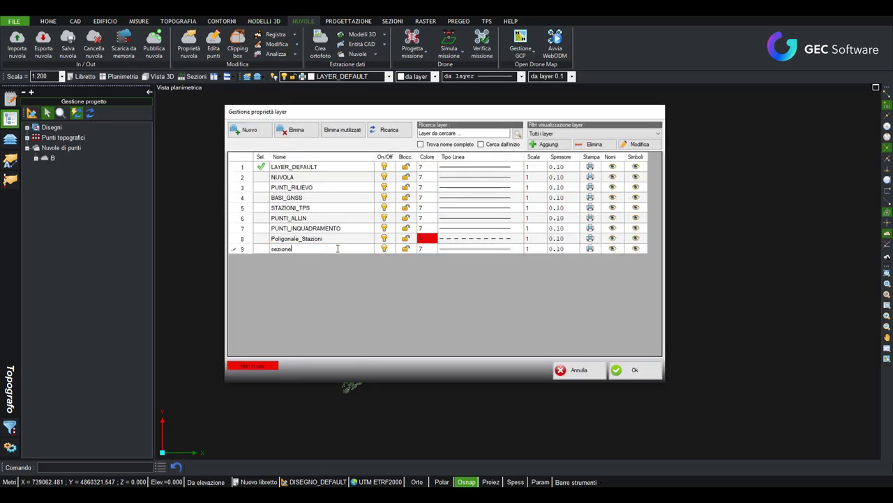
key(Return)
click(261, 249)
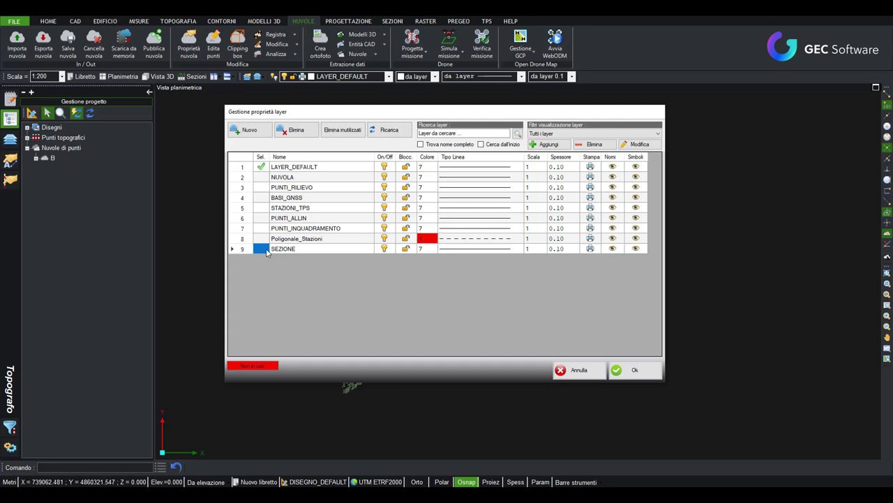
click(427, 249)
click(413, 275)
click(537, 324)
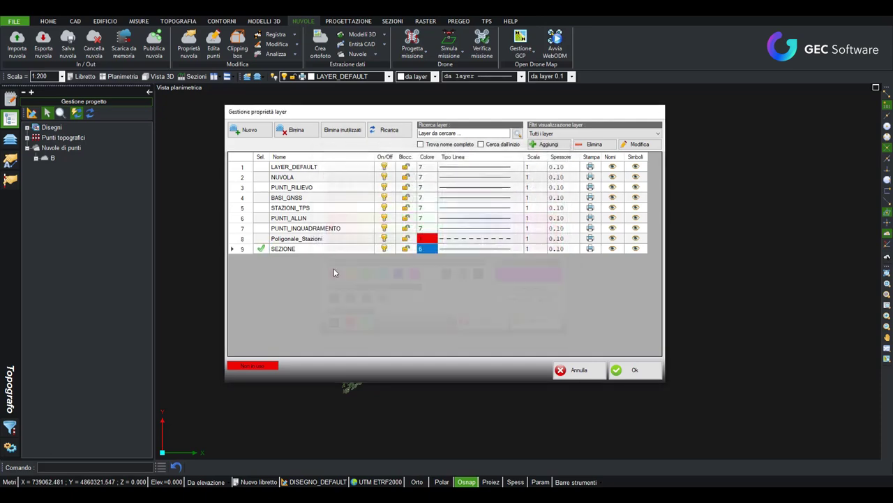
click(630, 369)
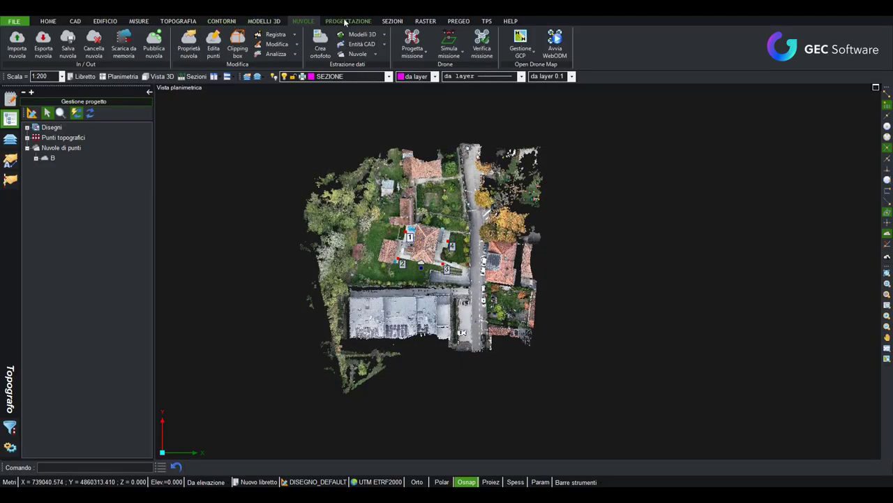
Step: Start a Sezione semplice from the SEZIONI ribbon and confirm the point-cloud snap settings
click(395, 22)
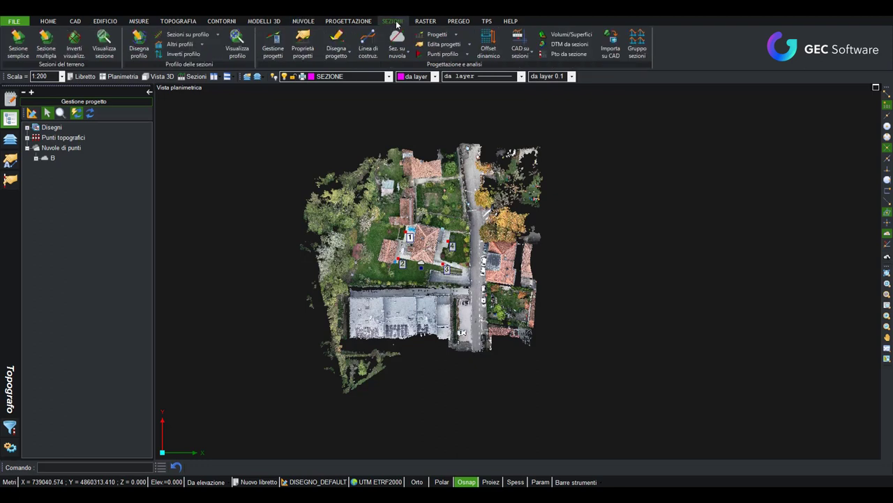
click(23, 58)
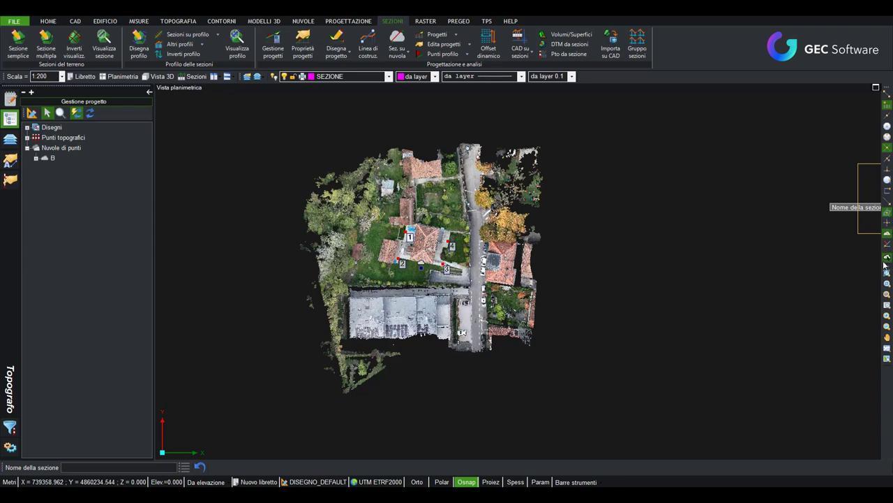
click(885, 264)
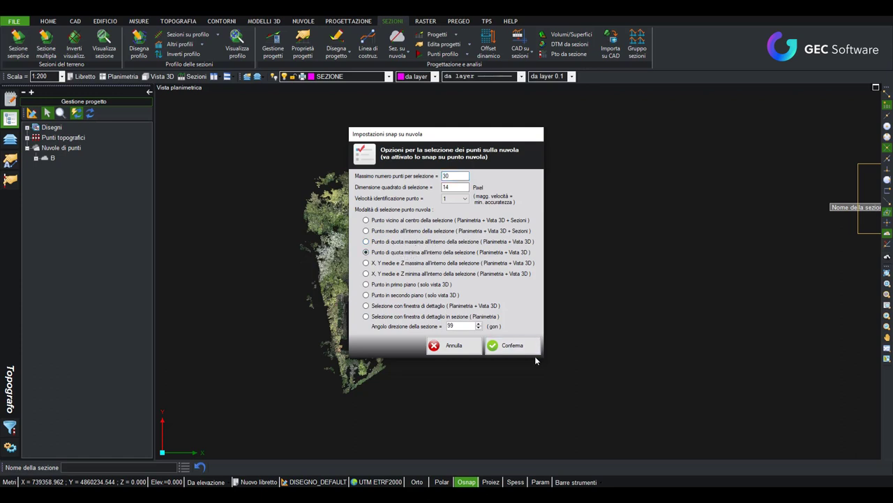
click(509, 345)
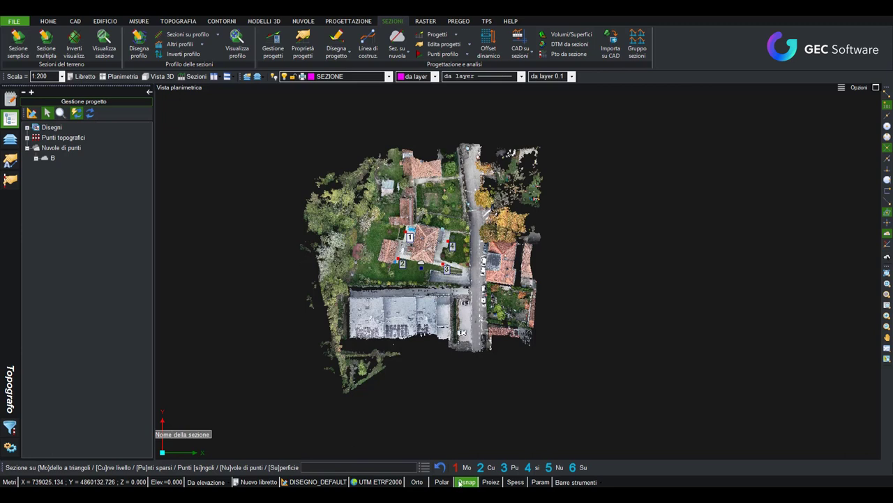
Step: Cut SN1 on the point cloud with vertex step 1, from west of the house to the cloud's east side
click(558, 467)
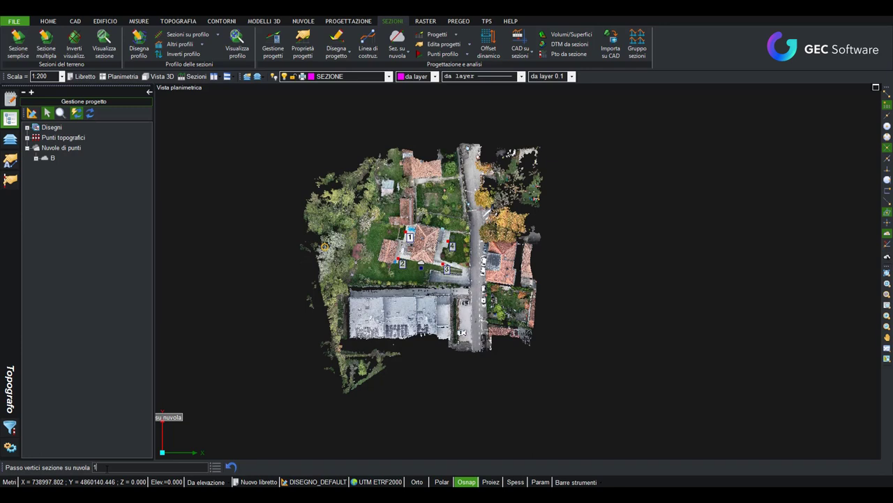
key(Return)
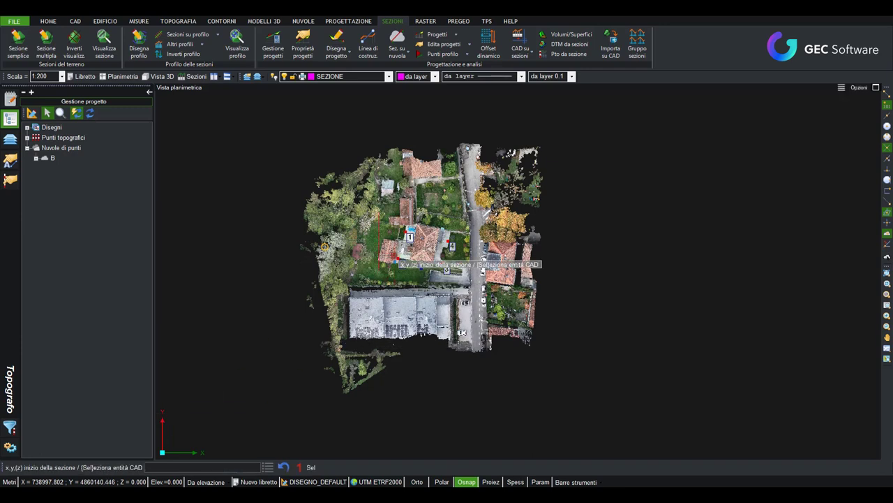
click(325, 246)
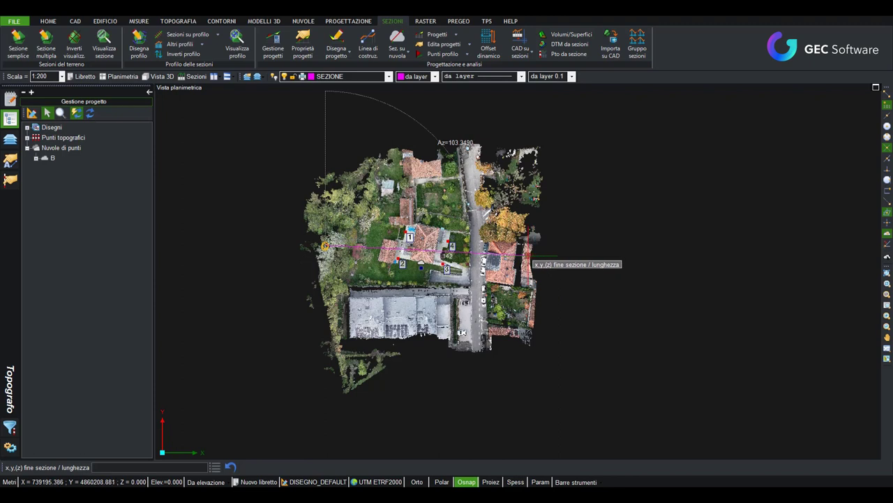
click(531, 256)
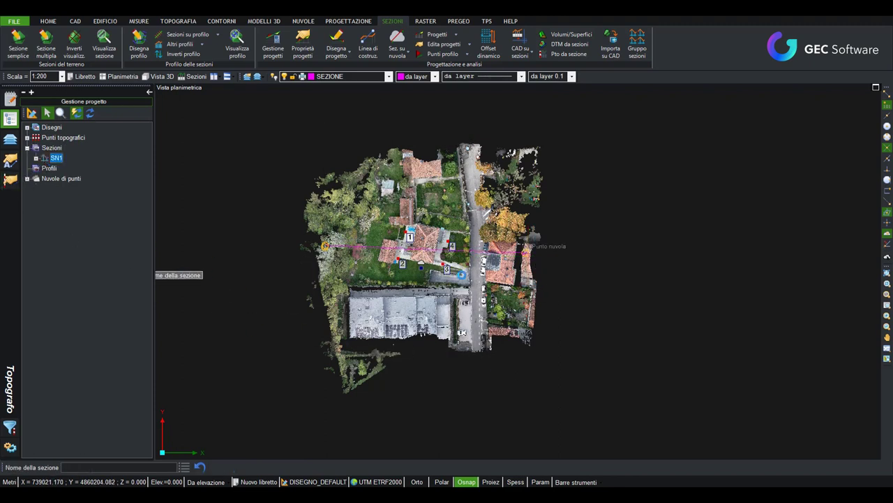
scroll(489, 300, down, 3)
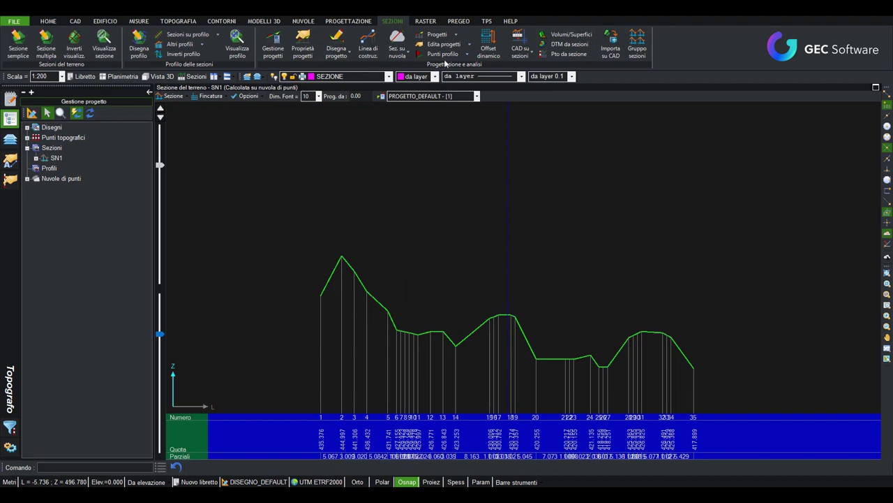
Step: Compute section SN1 on point cloud B with Calcola sezione su nuvola
click(406, 55)
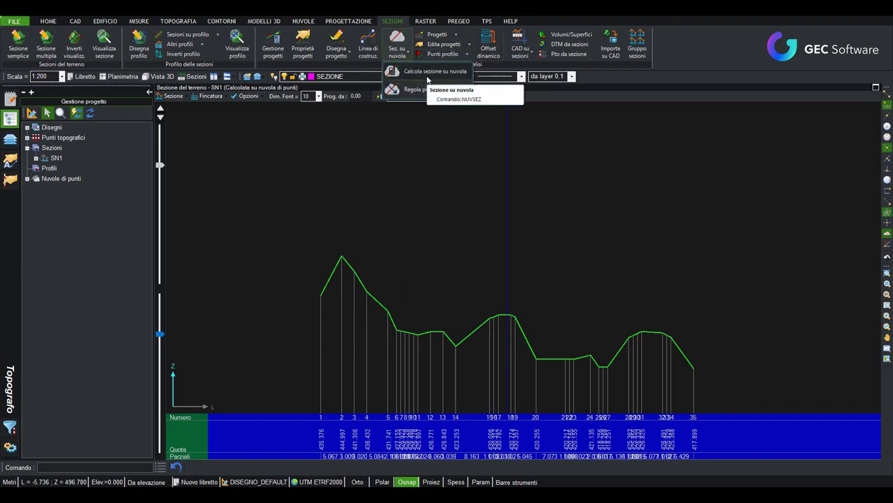
click(428, 73)
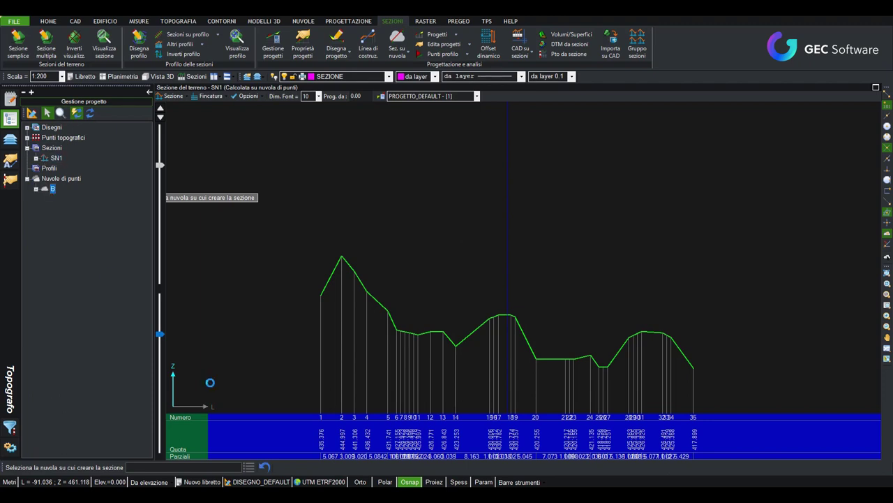
click(497, 326)
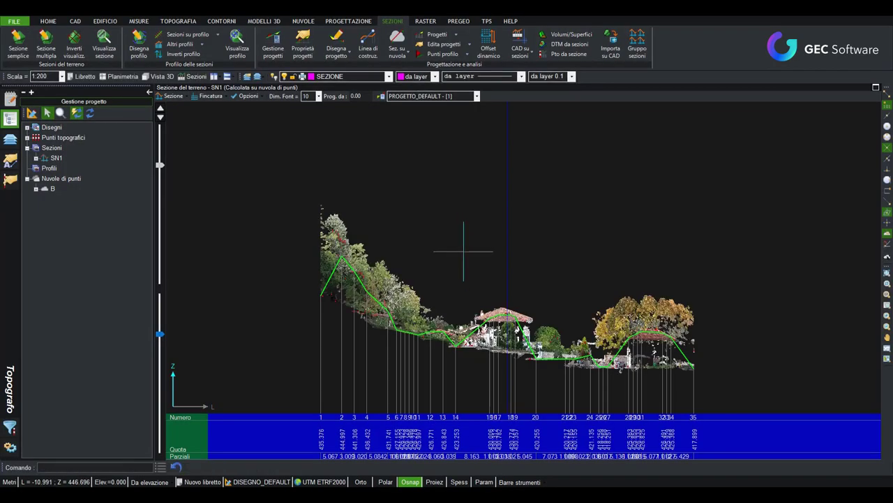
Step: Zoom and pan along the SN1 profile to inspect points 1 through 35
scroll(367, 294, up, 2)
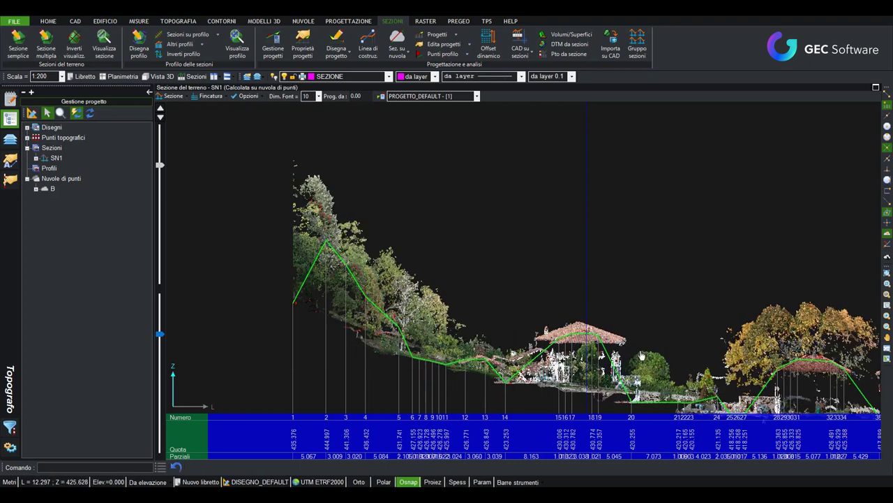
scroll(520, 304, up, 2)
scroll(520, 303, up, 3)
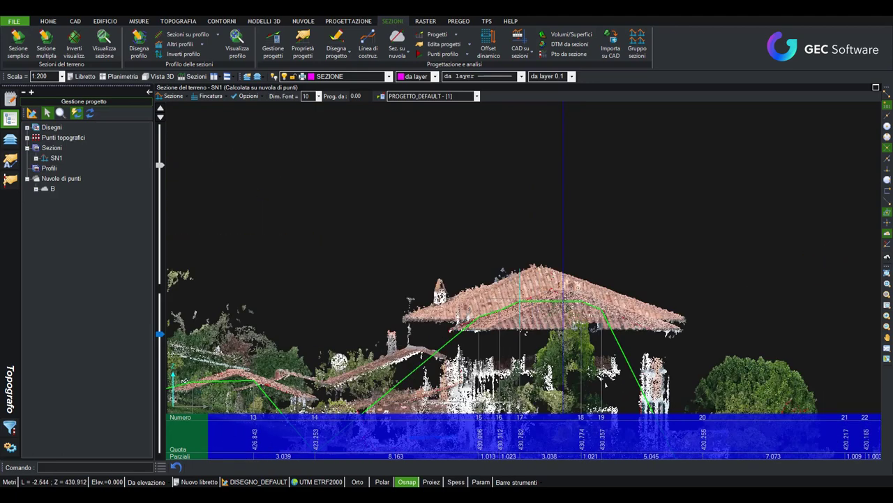
scroll(480, 307, down, 2)
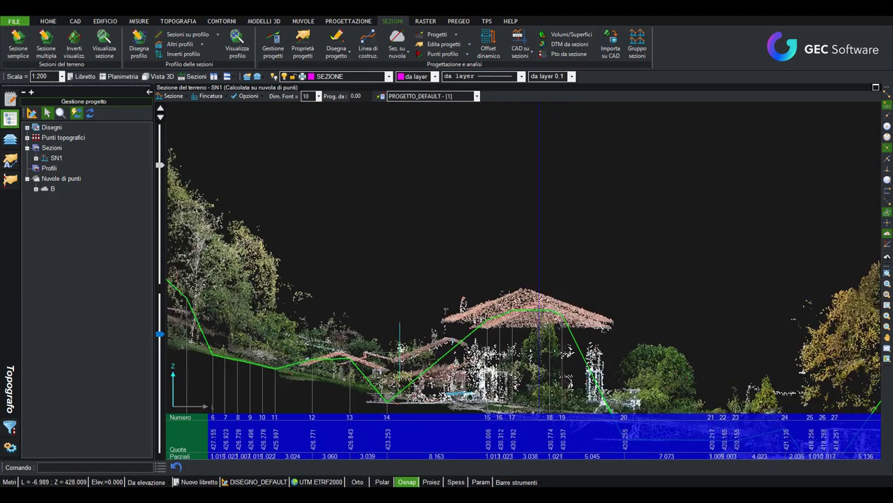
scroll(540, 307, down, 1)
middle_drag(540, 307, 758, 328)
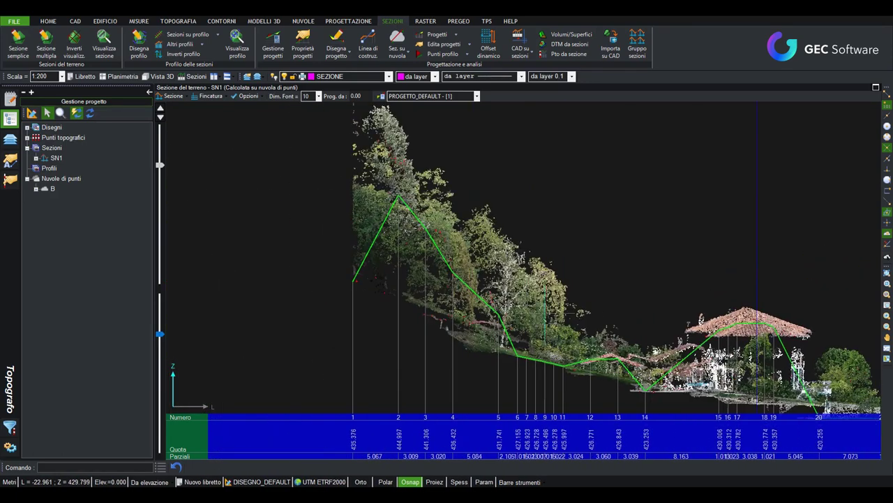
click(398, 197)
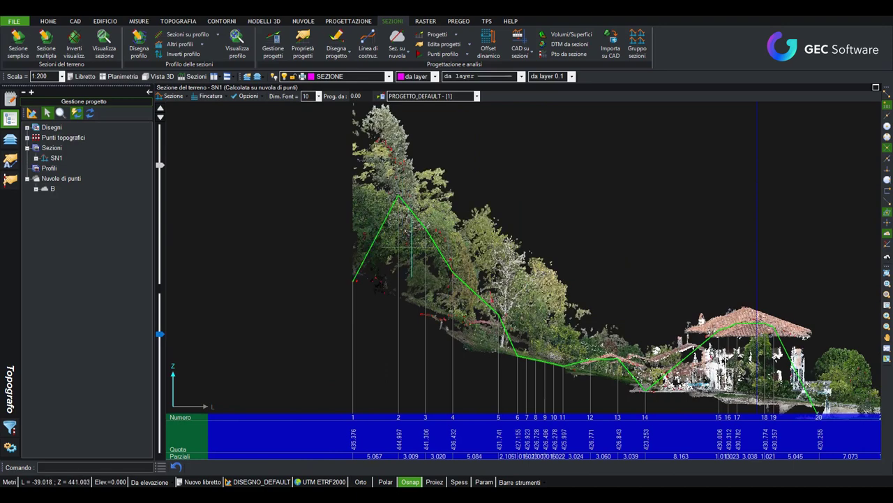
middle_drag(673, 305, 322, 249)
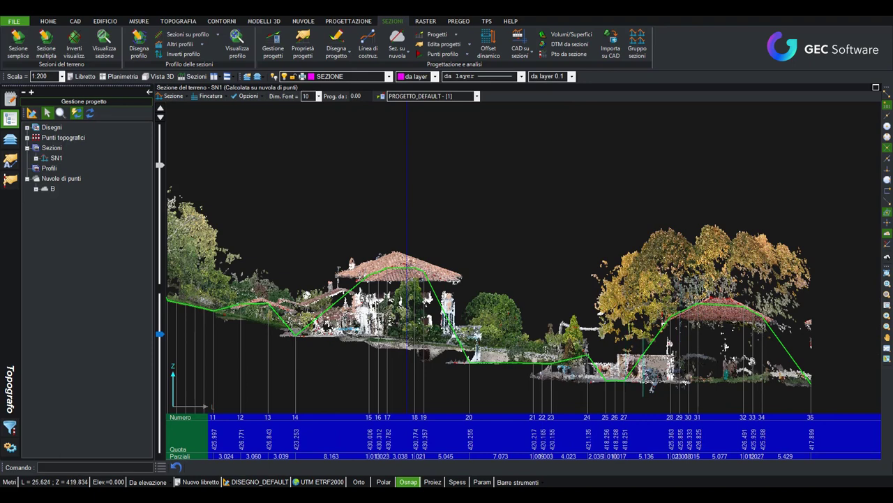
scroll(736, 359, down, 1)
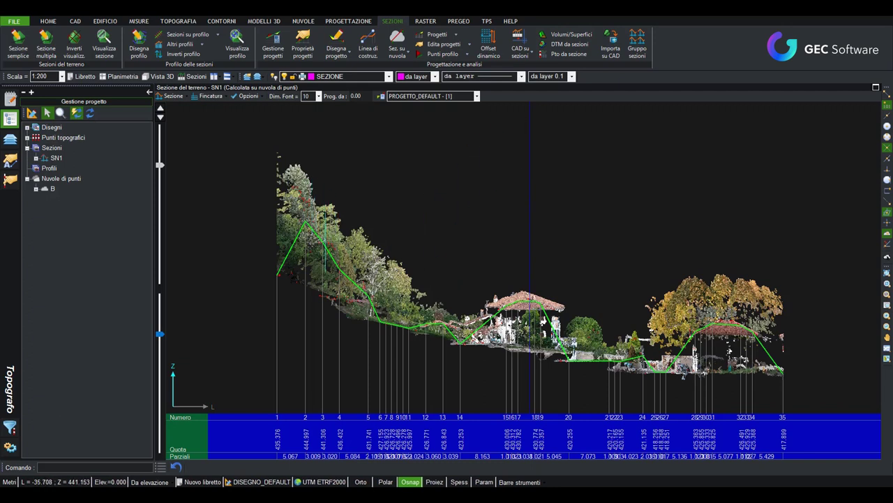
Step: Convert section SN1 to a static section, confirming with Sì
click(186, 99)
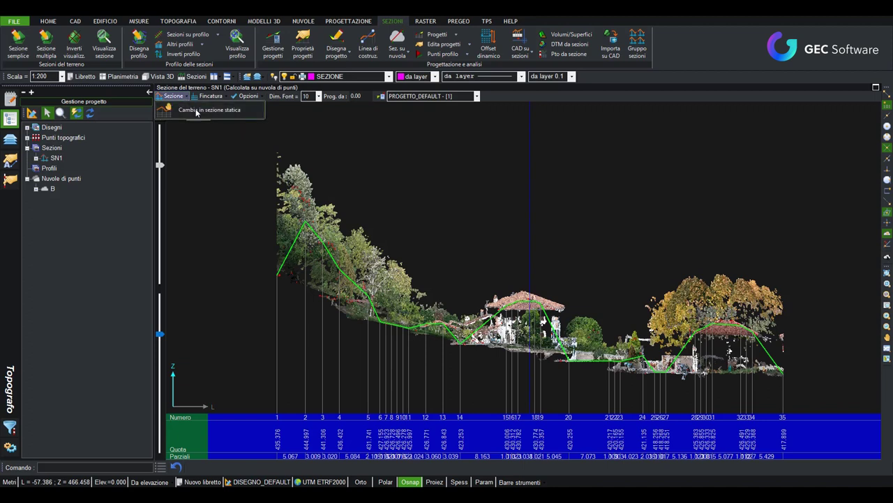
click(199, 113)
click(446, 282)
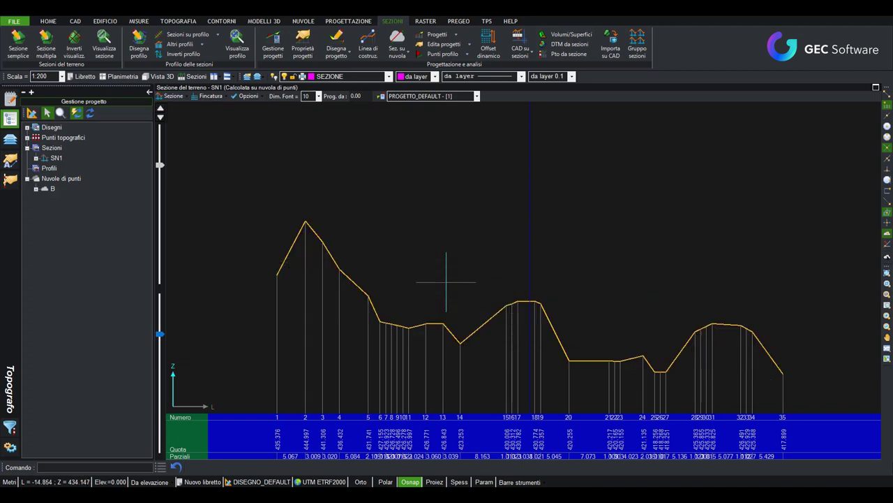
Step: Recompute the section on point cloud B with Calcola sezione su nuvola
click(397, 47)
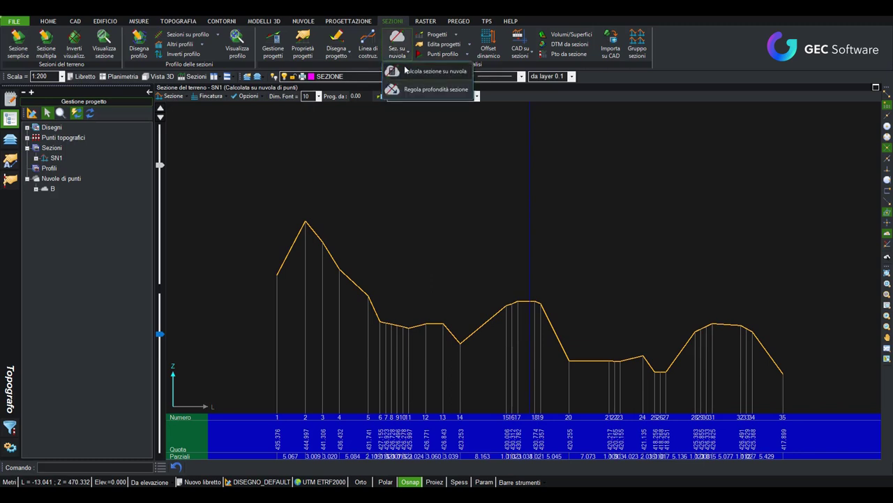
click(426, 68)
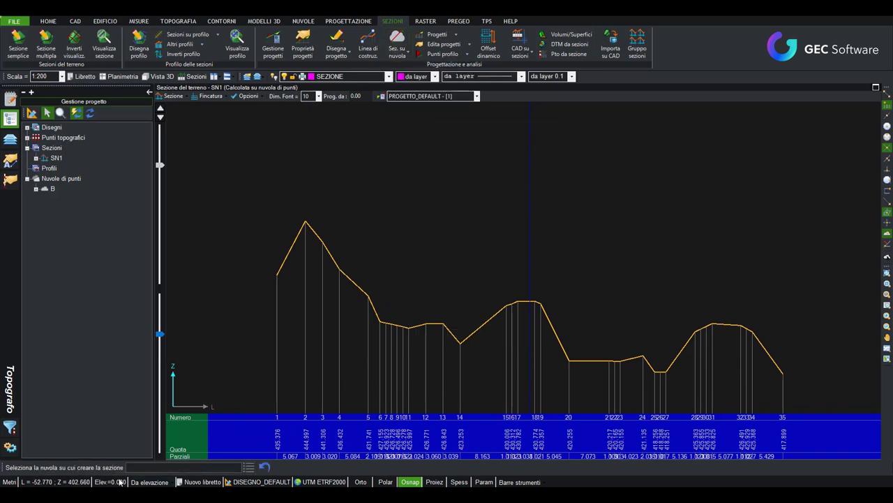
click(53, 189)
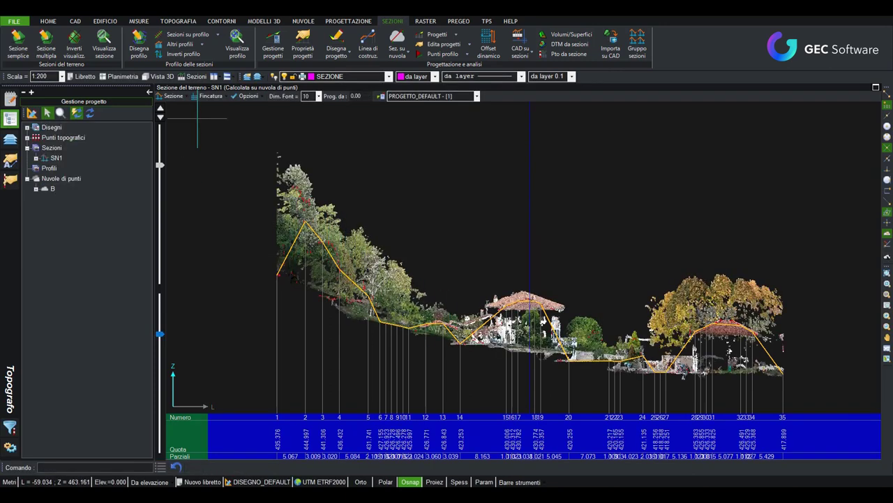
Step: With Cancella vertice sezione, delete SN1 vertices 2–5, 12, 13 and 15–19
click(171, 96)
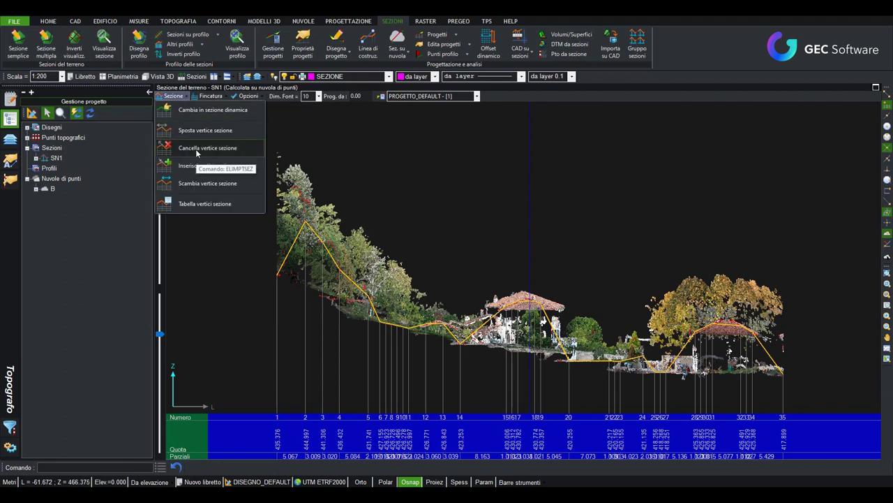
click(197, 148)
click(305, 222)
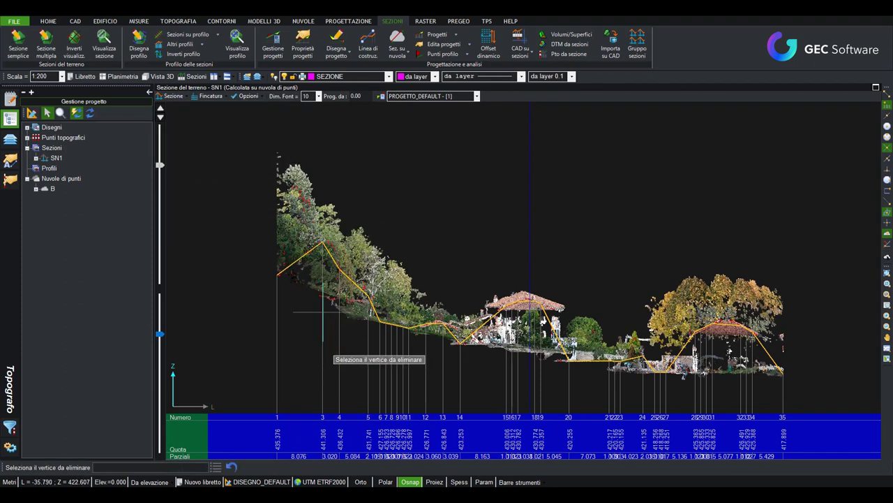
click(323, 243)
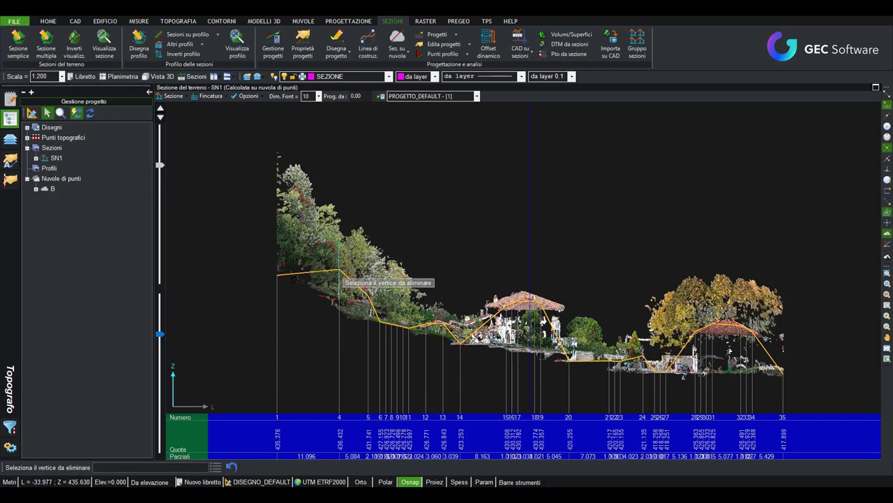
click(340, 272)
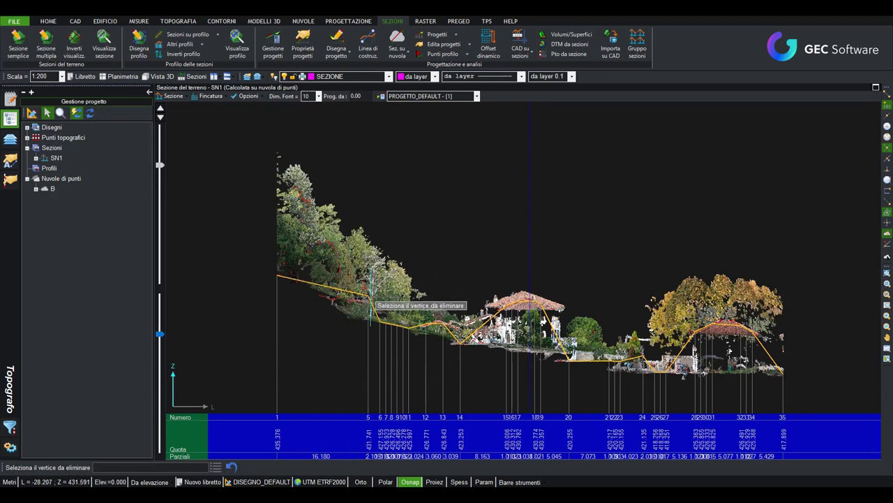
click(368, 296)
click(441, 322)
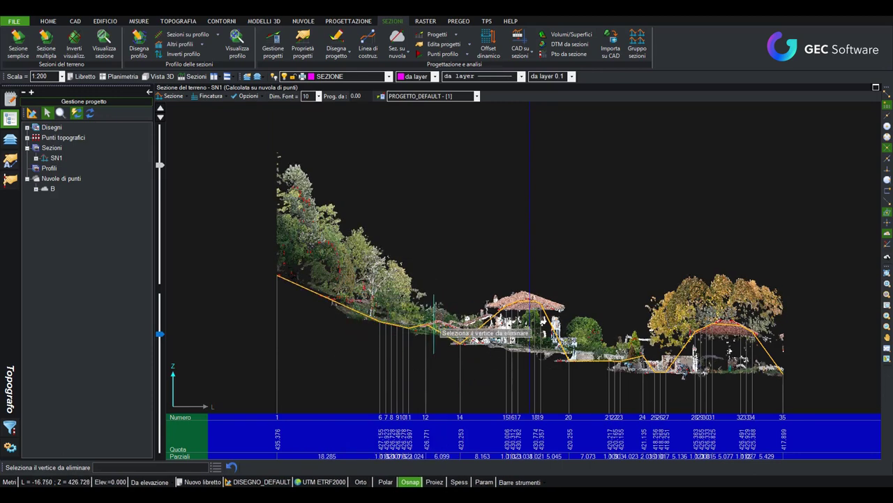
click(426, 324)
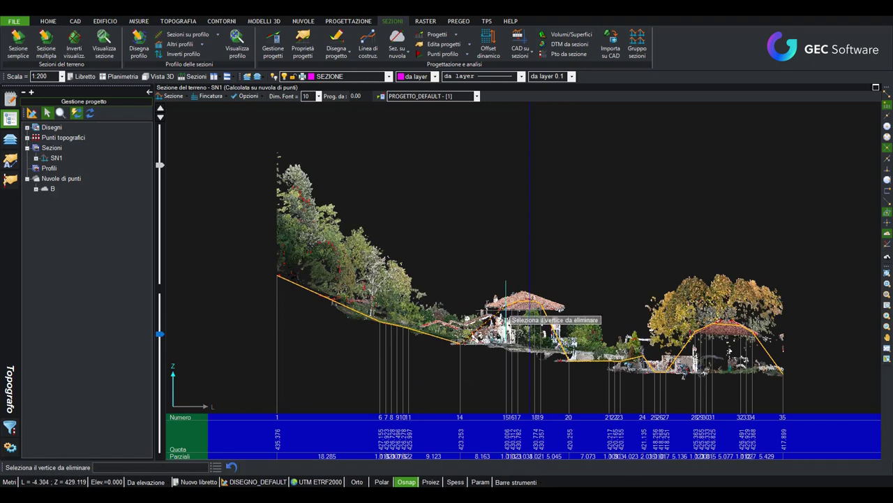
click(507, 316)
click(512, 312)
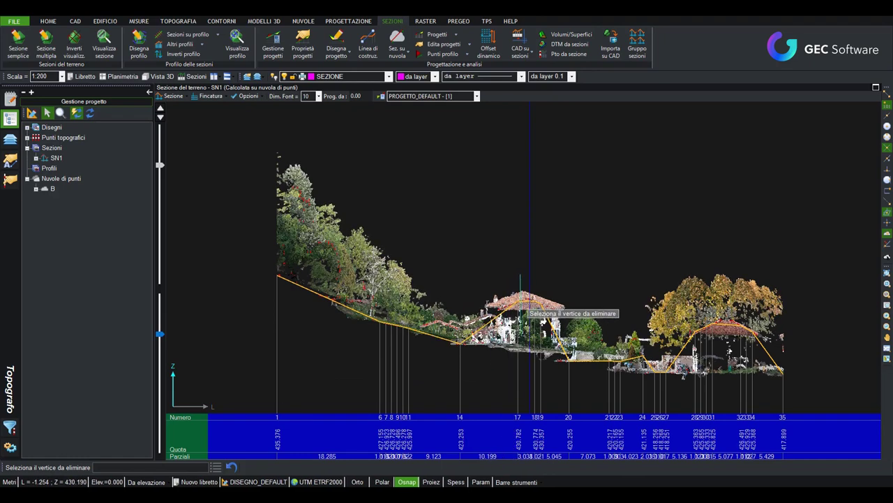
click(519, 309)
click(534, 310)
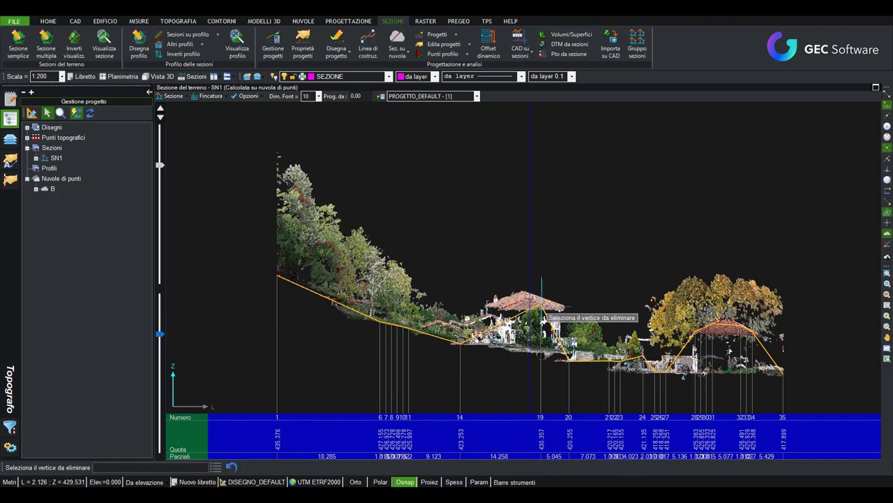
click(542, 311)
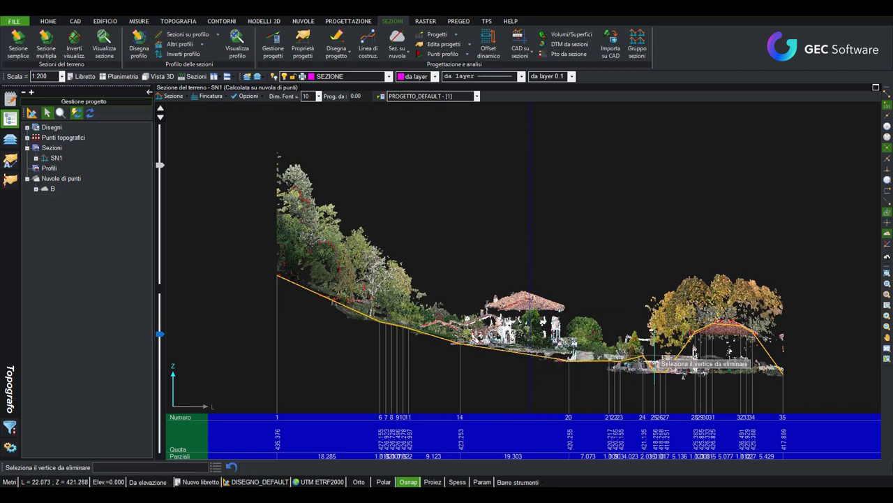
Step: Delete the canopy vertices 24 and 28–34 from the SN1 profile
click(645, 357)
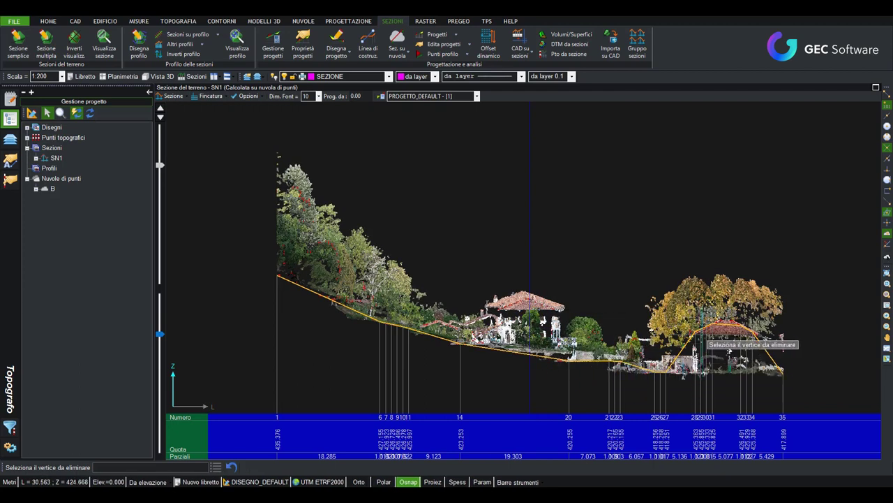
click(697, 337)
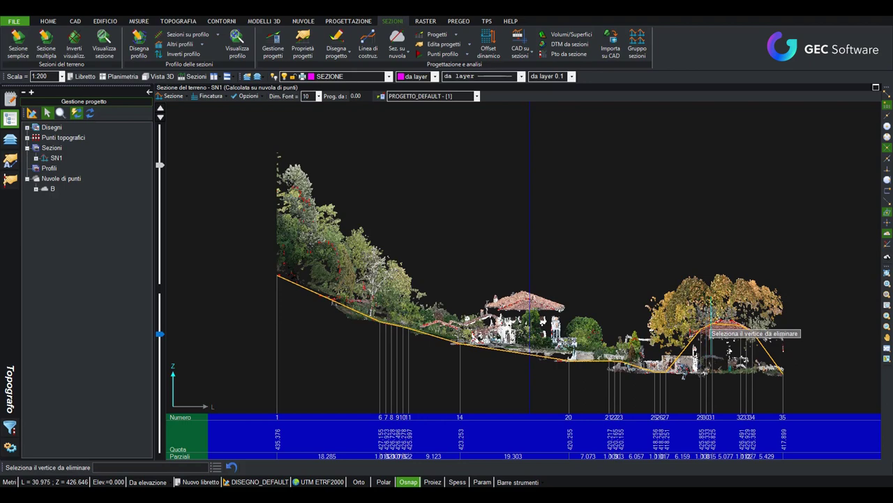
click(711, 327)
click(706, 334)
click(700, 342)
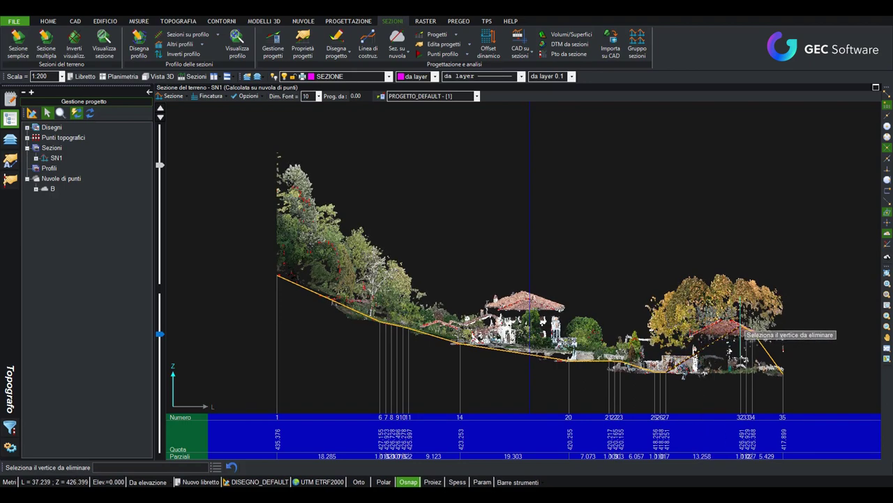
click(743, 334)
click(754, 335)
click(753, 342)
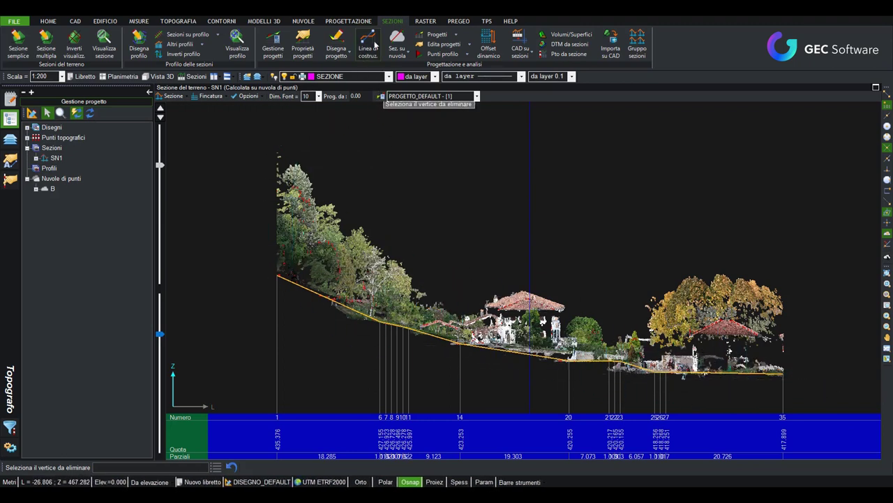
Step: Widen SN1's point-cloud slice depth with the Regola profondità sezione slider
click(397, 49)
click(420, 89)
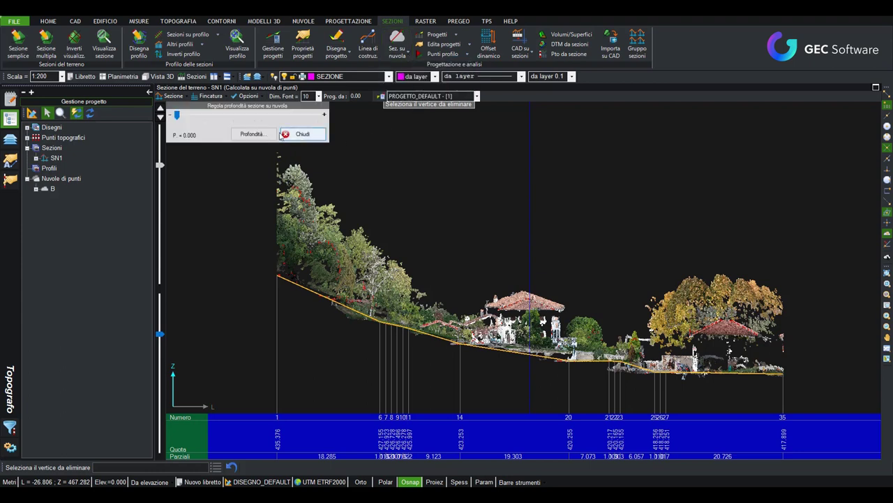
mouse_move(177, 115)
mouse_down()
mouse_move(168, 116)
mouse_move(205, 125)
mouse_up()
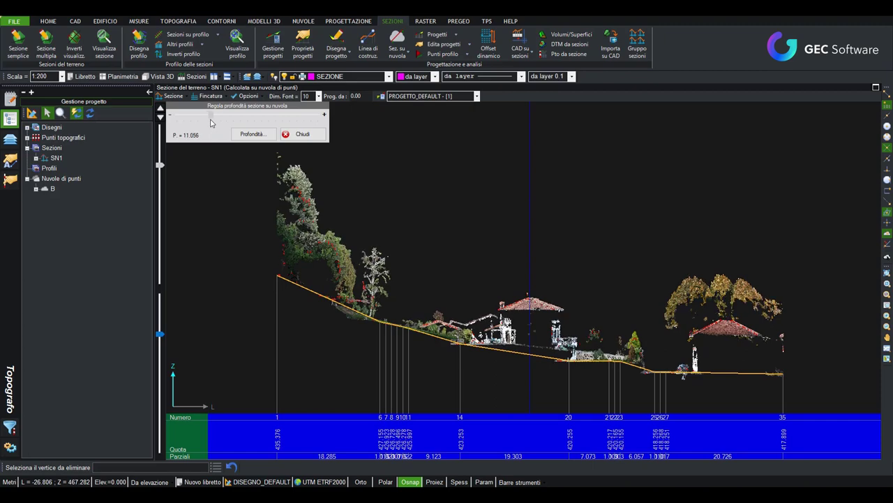
drag(206, 124, 235, 122)
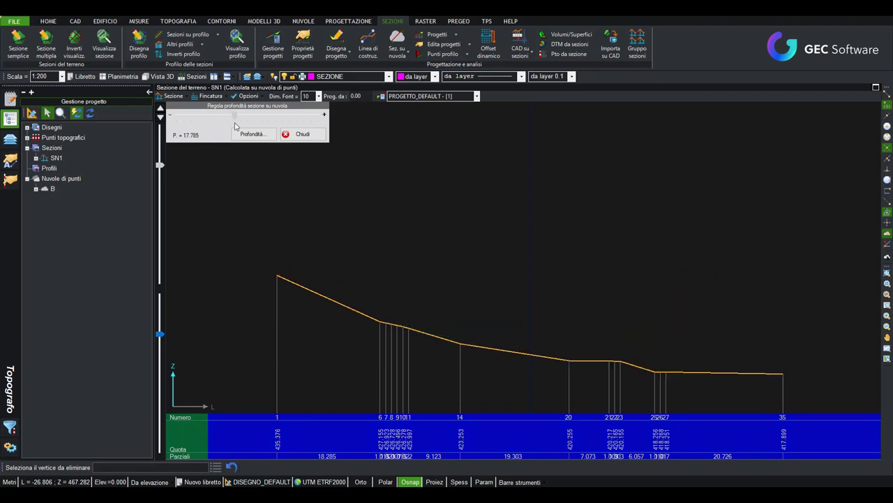
click(296, 135)
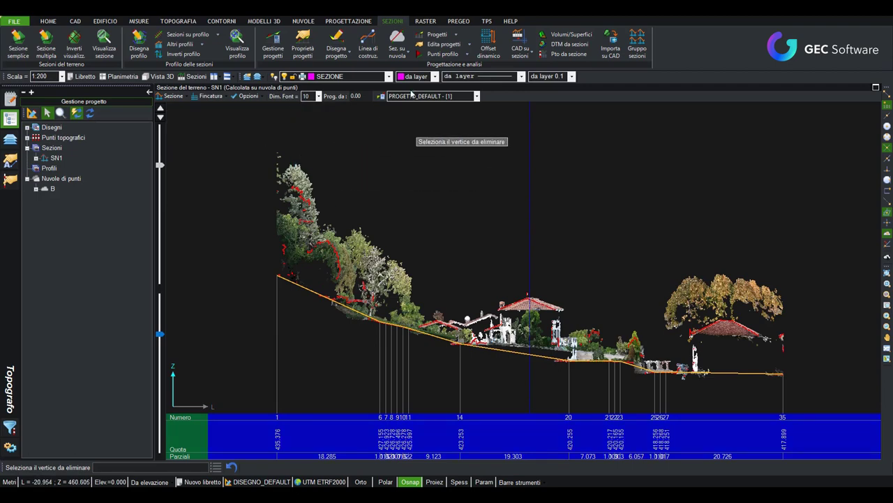
Step: Import section SN1 into the CAD drawing, placed to the right of the plan cloud
click(614, 53)
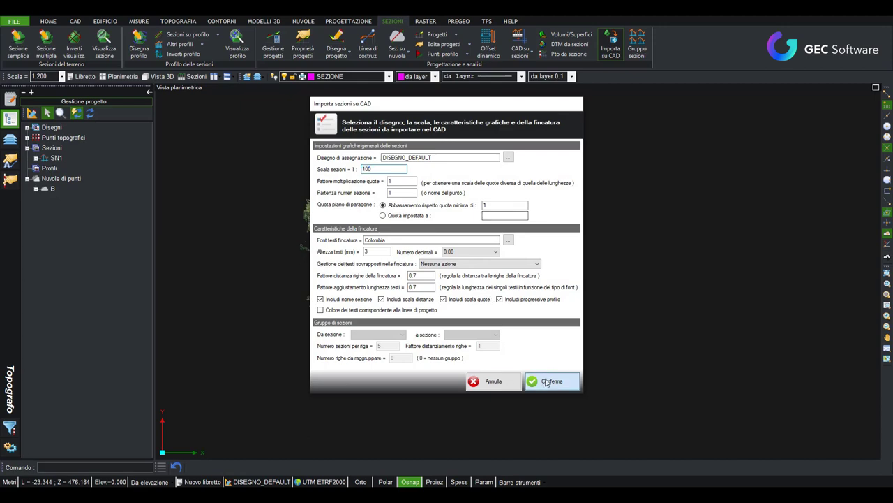
click(549, 380)
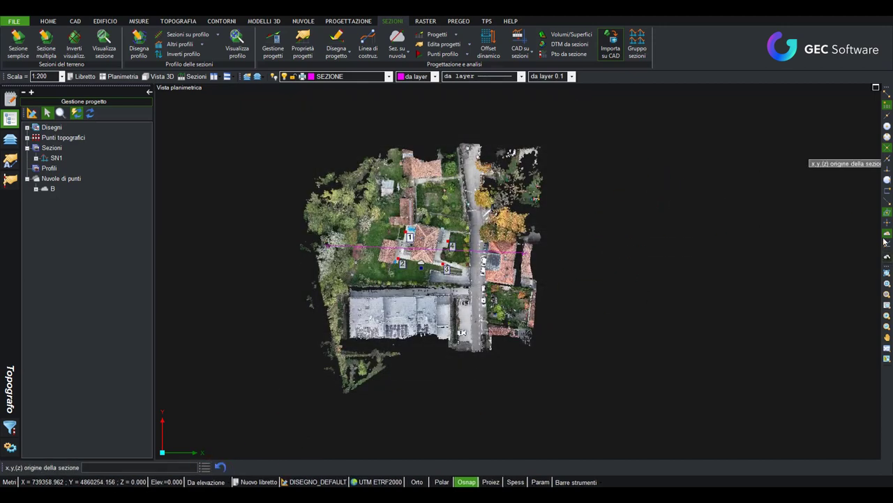
click(628, 152)
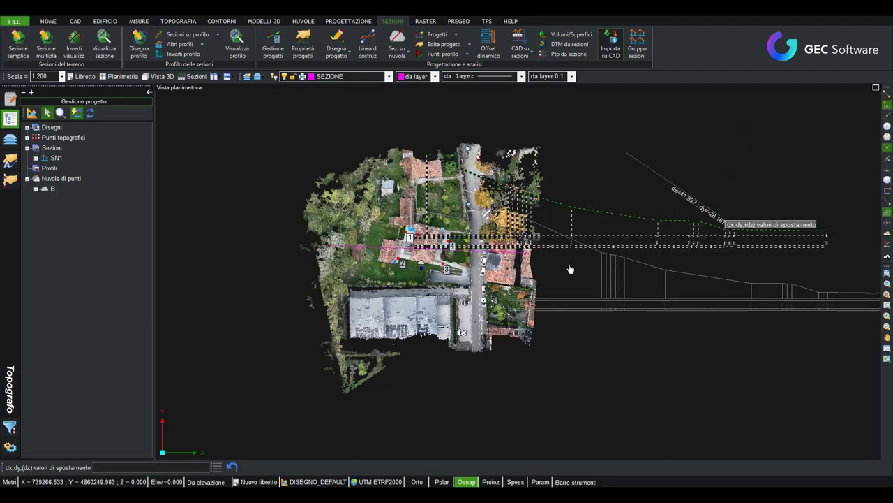
middle_drag(570, 269, 295, 297)
click(558, 176)
Step: Include SN1's orthophoto at the default scale and save it as sn1.png in Download
click(486, 285)
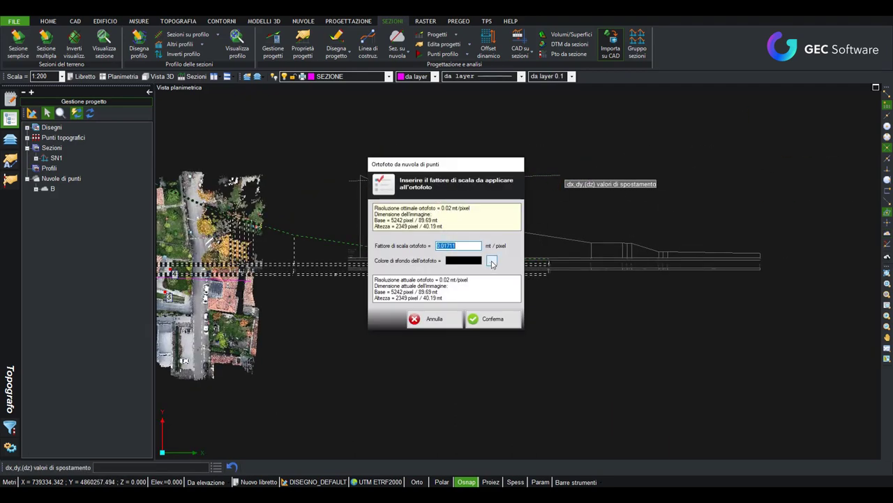
click(490, 319)
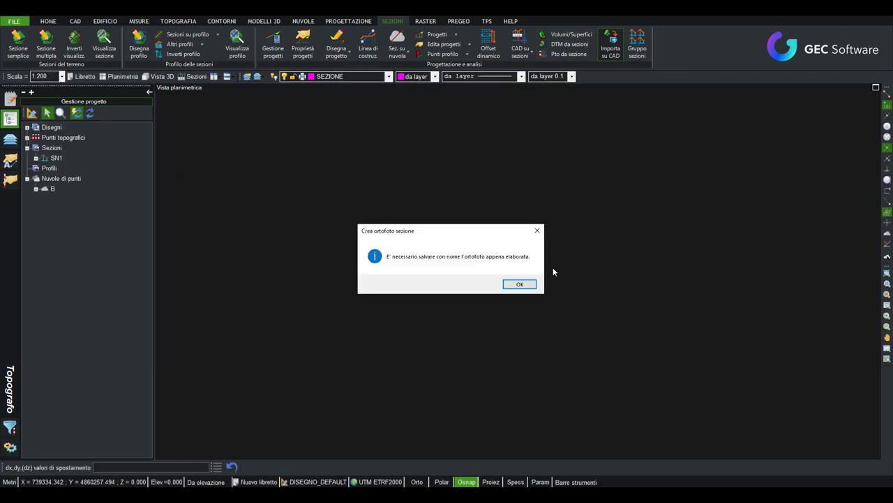
click(521, 287)
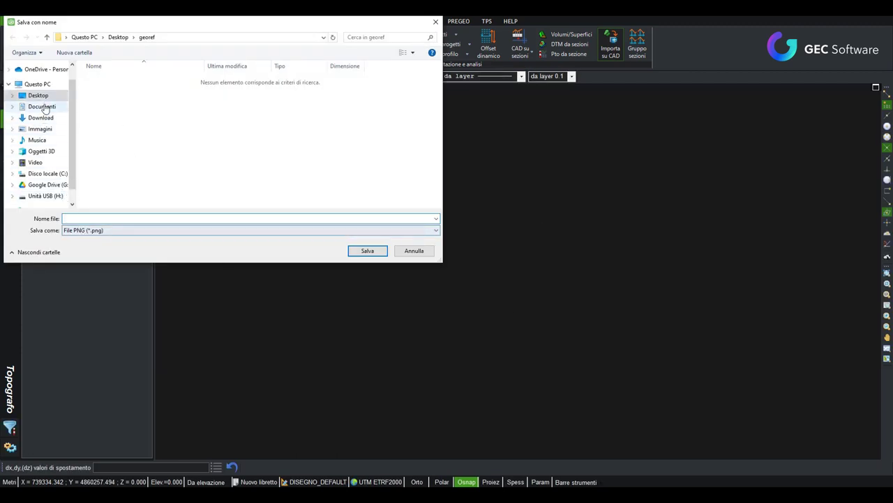
click(40, 117)
click(96, 218)
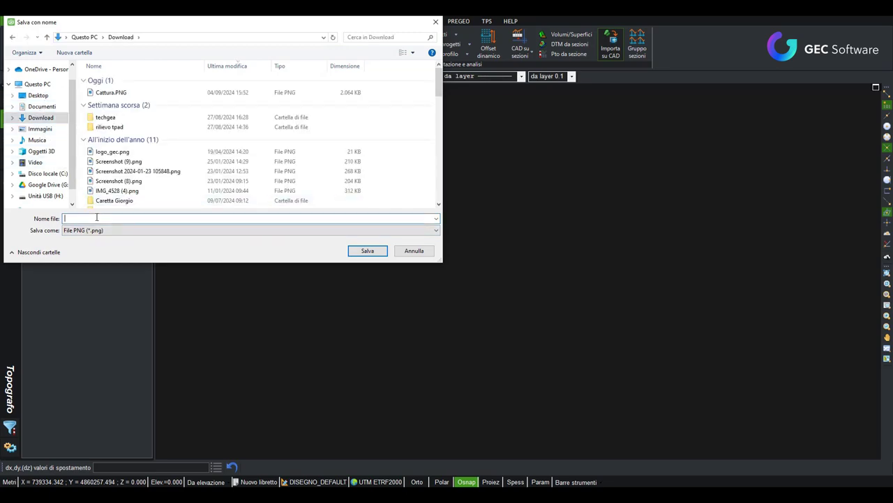
text(sn1)
key(Return)
scroll(505, 227, down, 1)
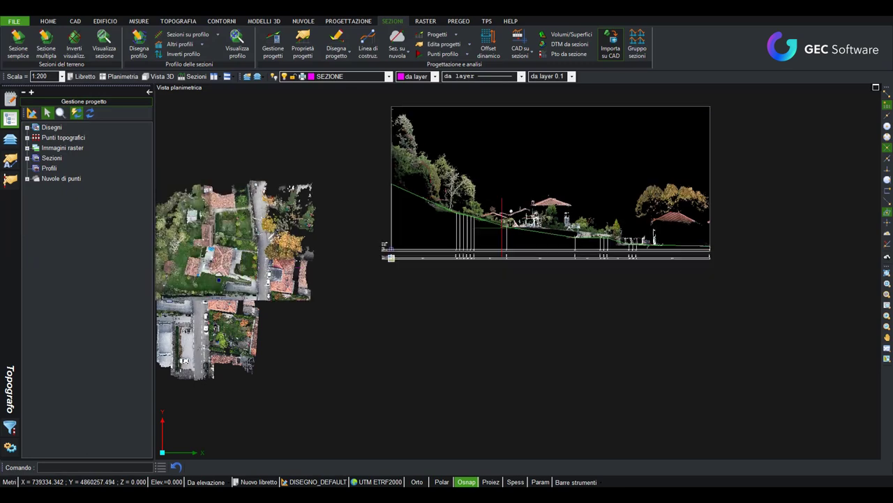
scroll(505, 227, down, 1)
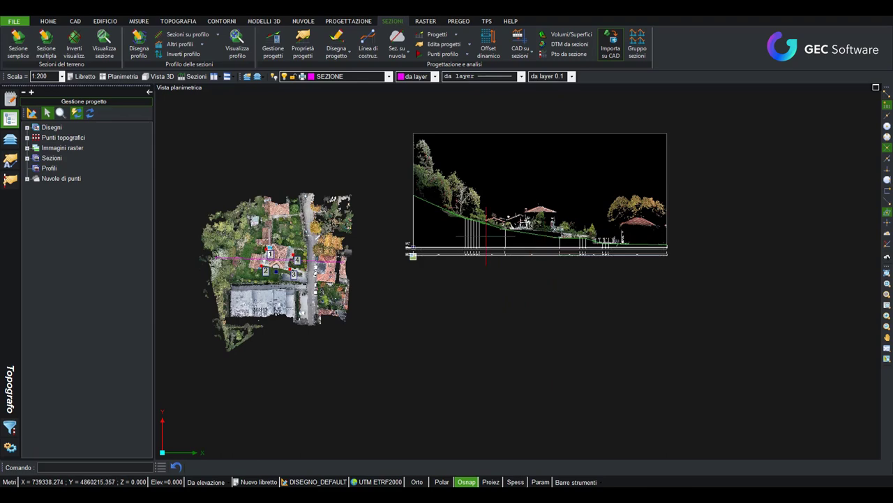
scroll(654, 246, up, 3)
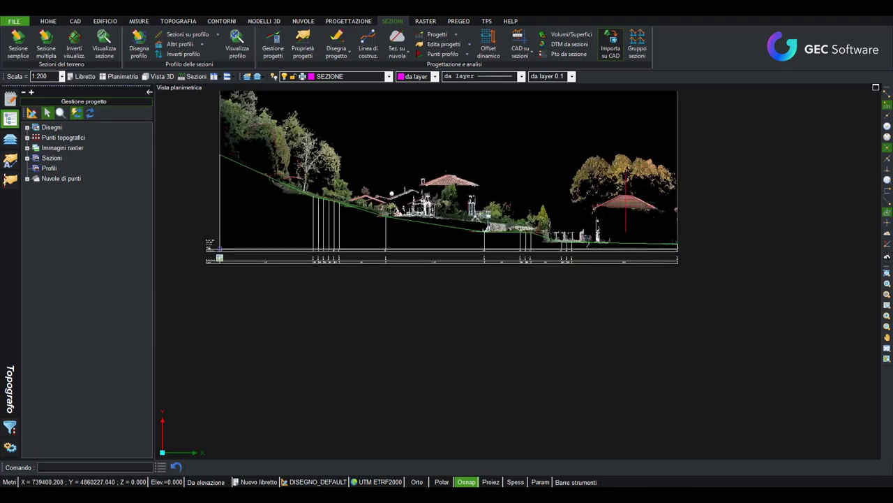
scroll(634, 219, up, 2)
scroll(634, 219, down, 2)
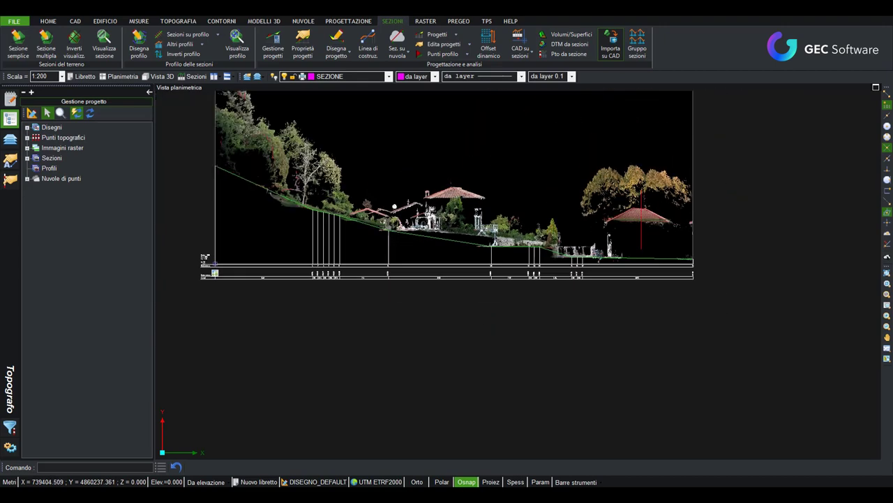
scroll(641, 216, down, 1)
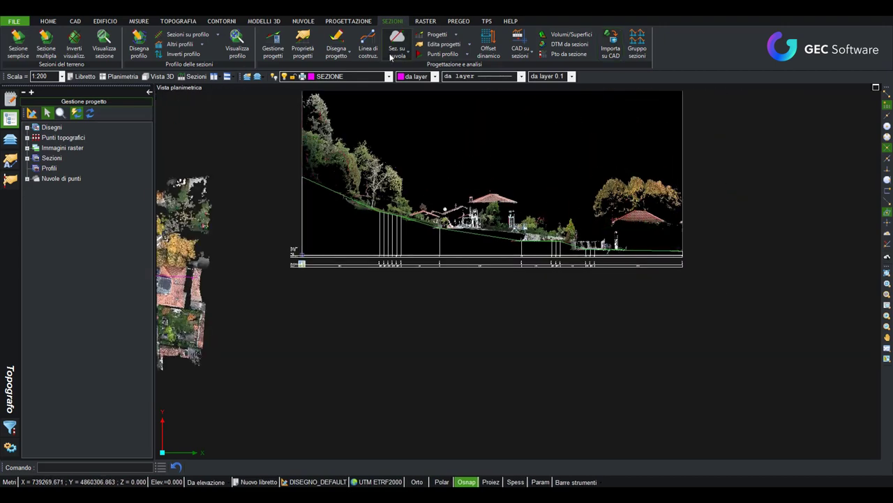
middle_drag(461, 302, 670, 368)
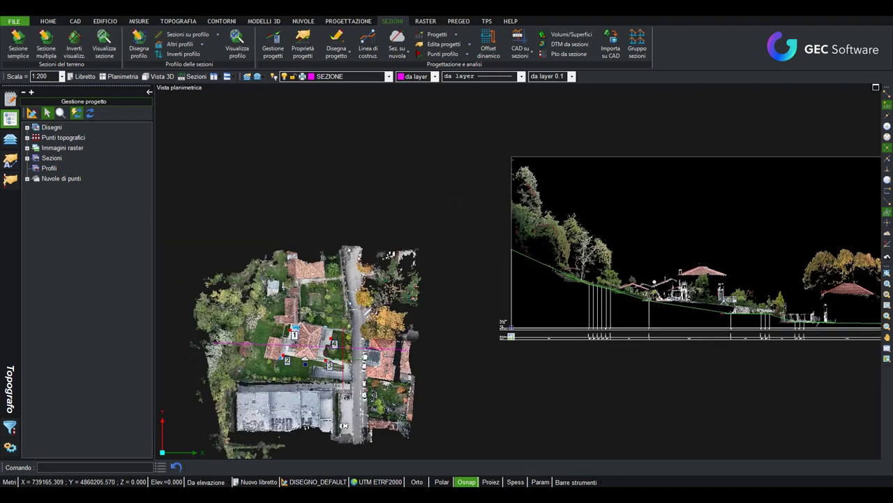
Step: Start Esporta nuvola on the cloud, review the export file formats, then cancel
click(303, 21)
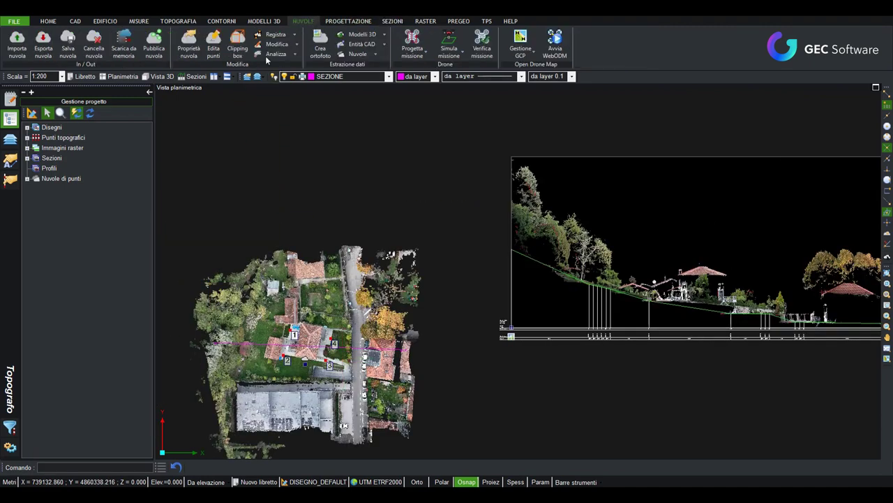
click(43, 43)
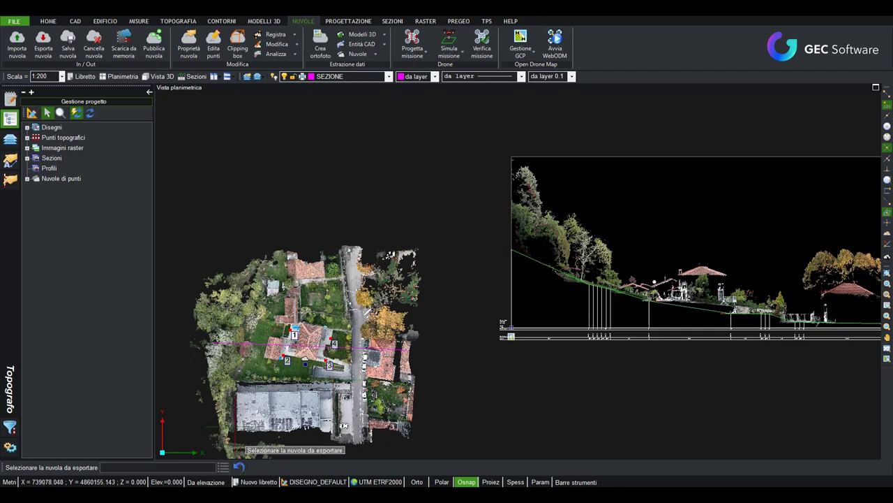
click(53, 192)
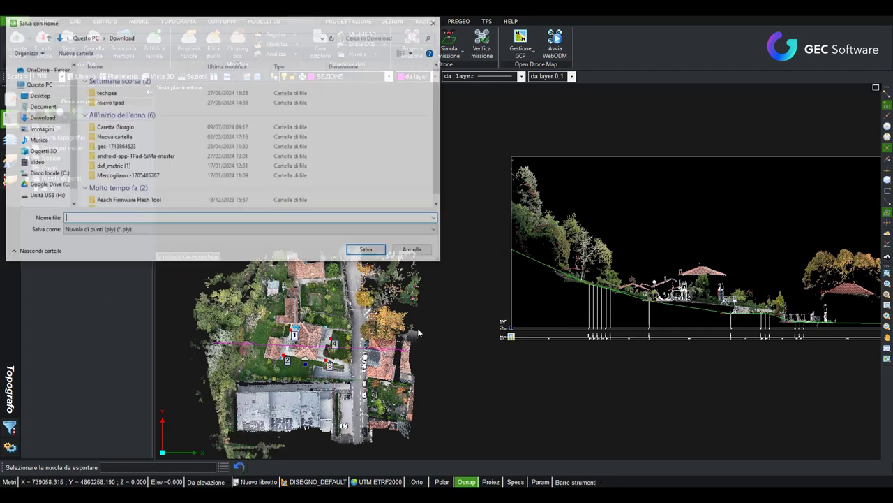
click(150, 233)
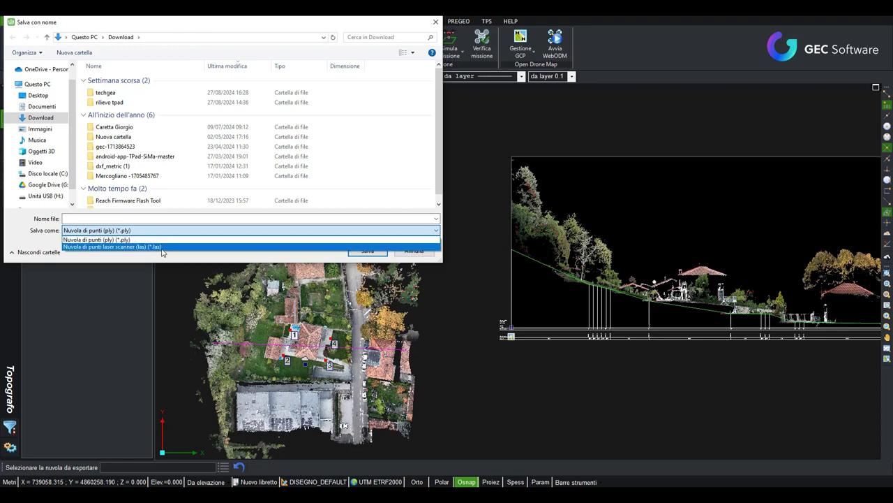
click(417, 258)
click(414, 252)
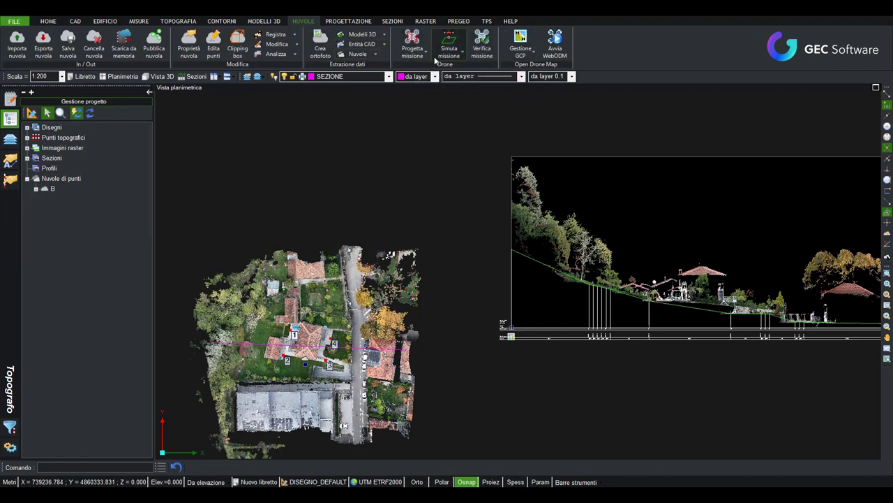
Step: Start a new empty job with default settings, discarding the current one
click(14, 21)
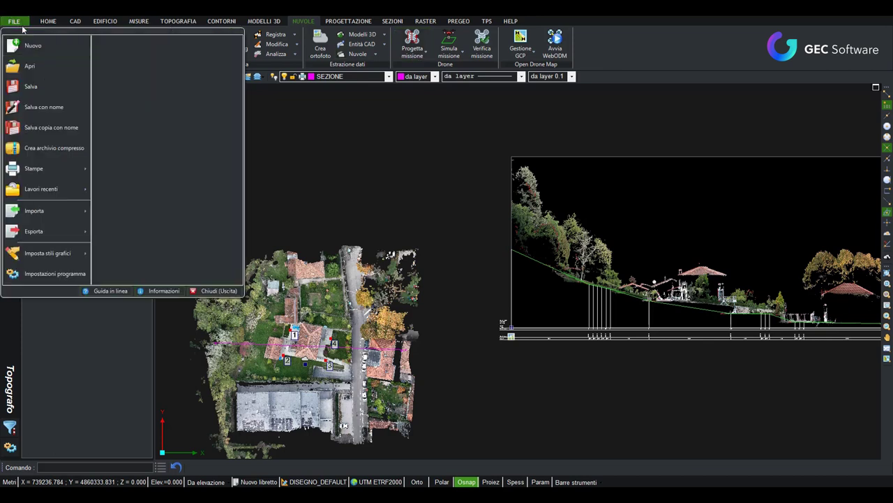
click(28, 43)
click(482, 286)
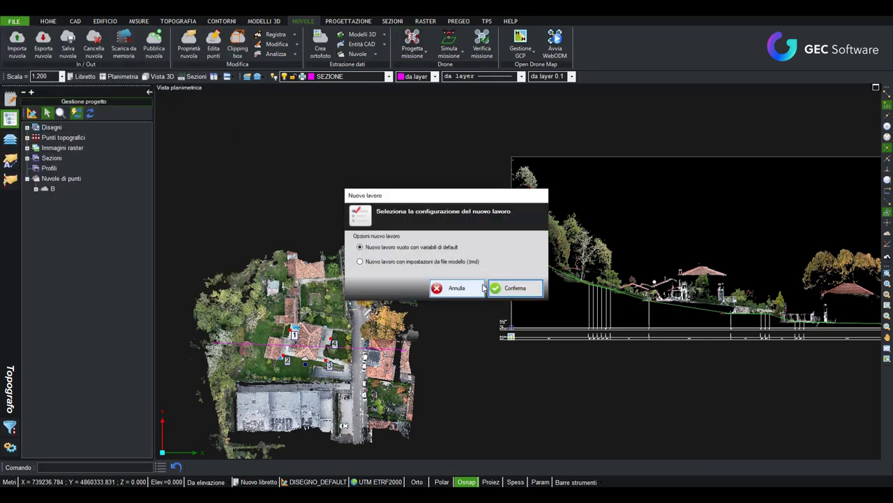
click(506, 289)
Step: Create a Nuovo libretto measurement book and open Crea libretto da rilievo su mappa
click(84, 76)
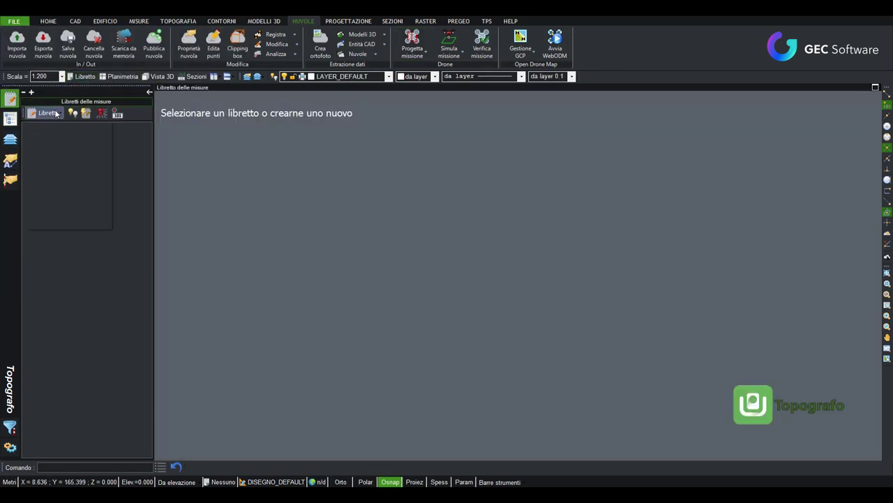
right_click(66, 127)
click(83, 140)
click(454, 284)
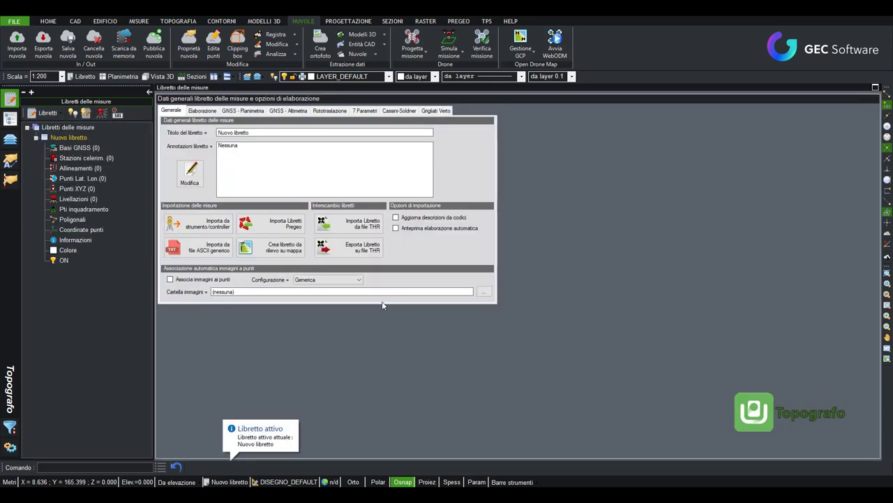
click(293, 253)
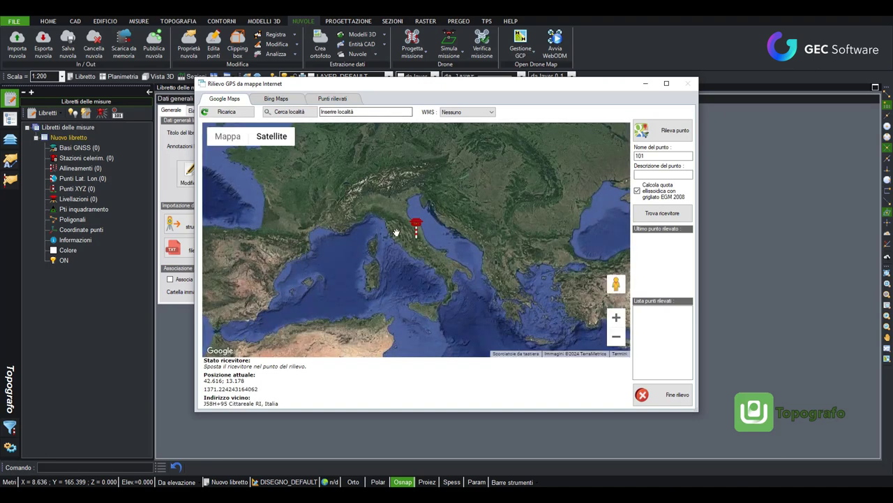
Step: Move the map to the survey locality and record two field corners as points 101 and 102
click(156, 124)
click(290, 112)
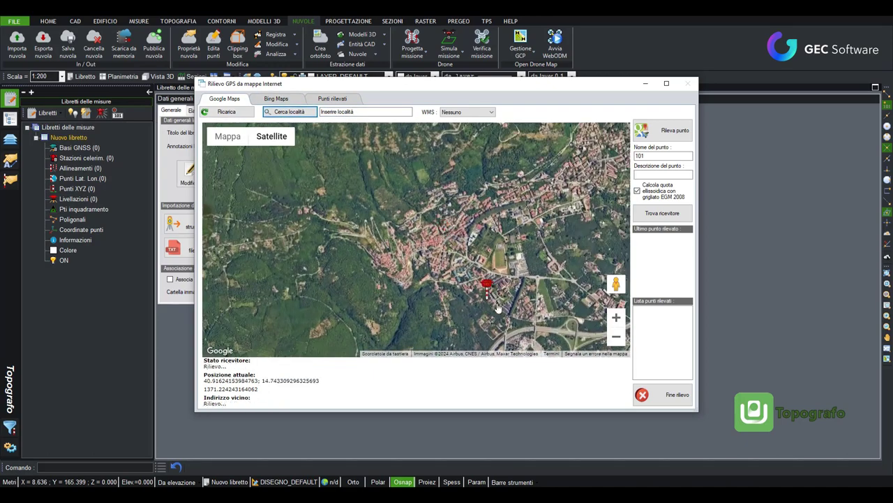
scroll(370, 168, up, 1)
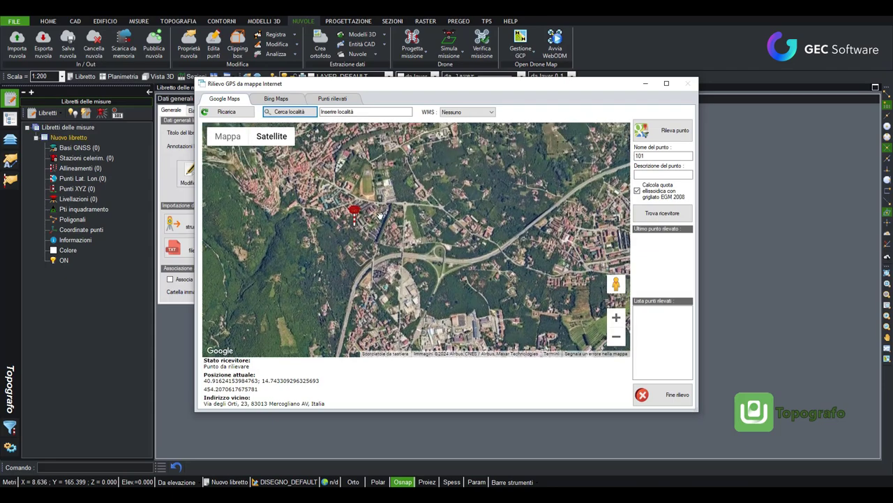
scroll(368, 180, up, 1)
scroll(370, 188, up, 2)
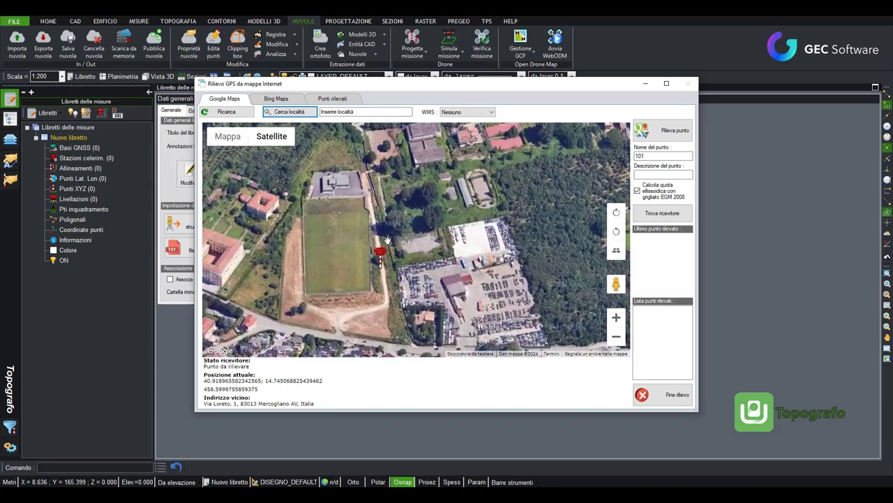
scroll(379, 251, down, 1)
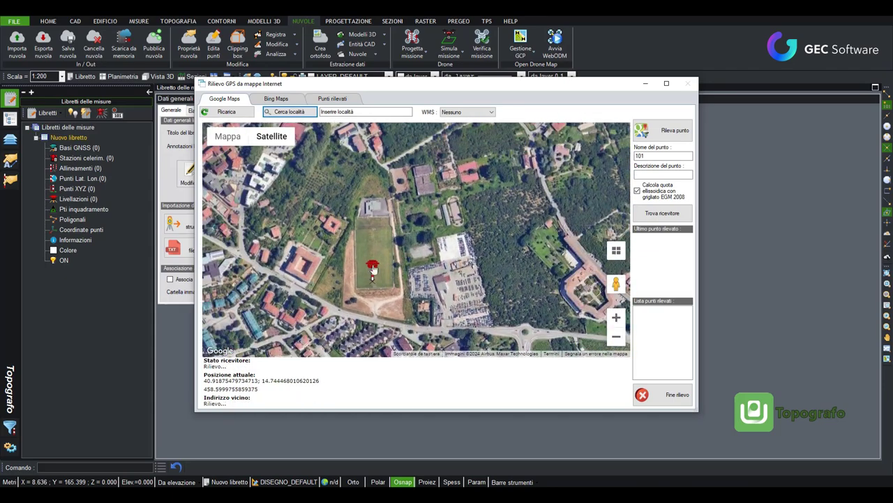
scroll(391, 279, down, 1)
scroll(483, 290, down, 1)
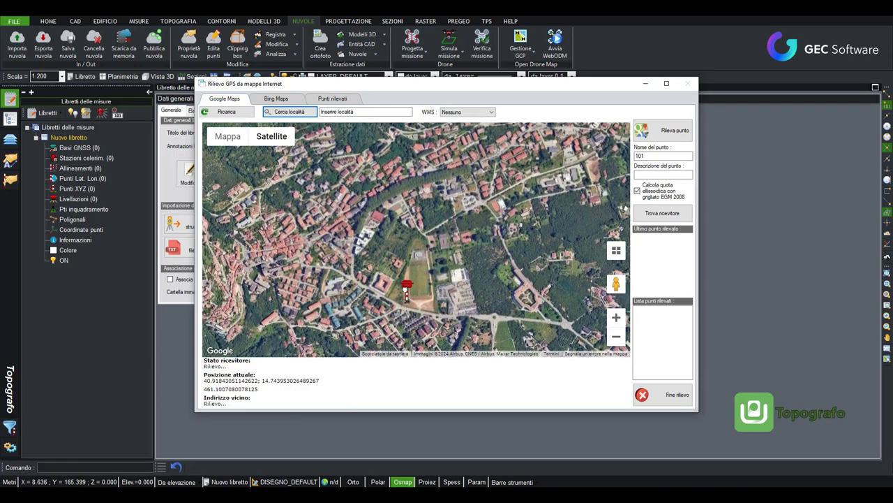
scroll(412, 300, up, 1)
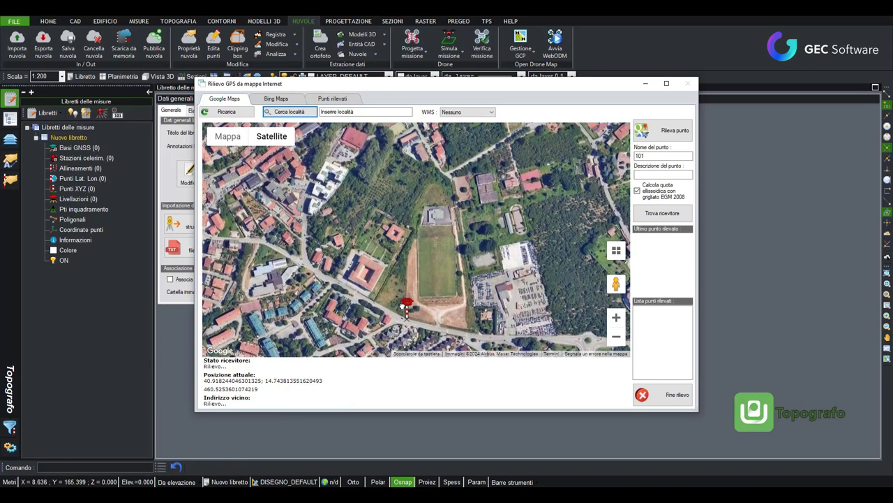
click(403, 309)
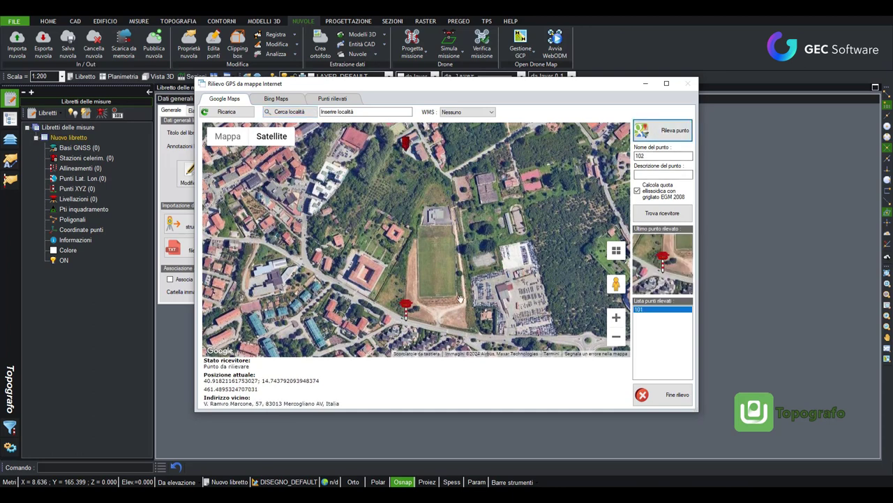
drag(471, 320, 473, 304)
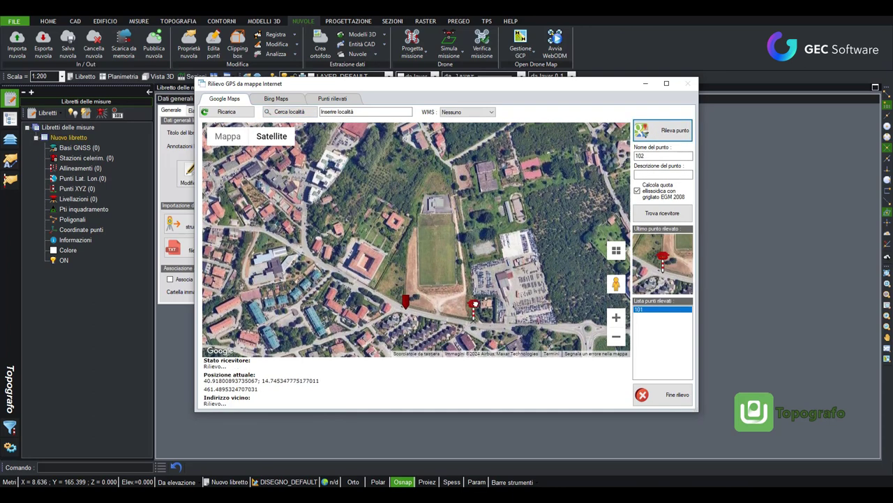
click(473, 305)
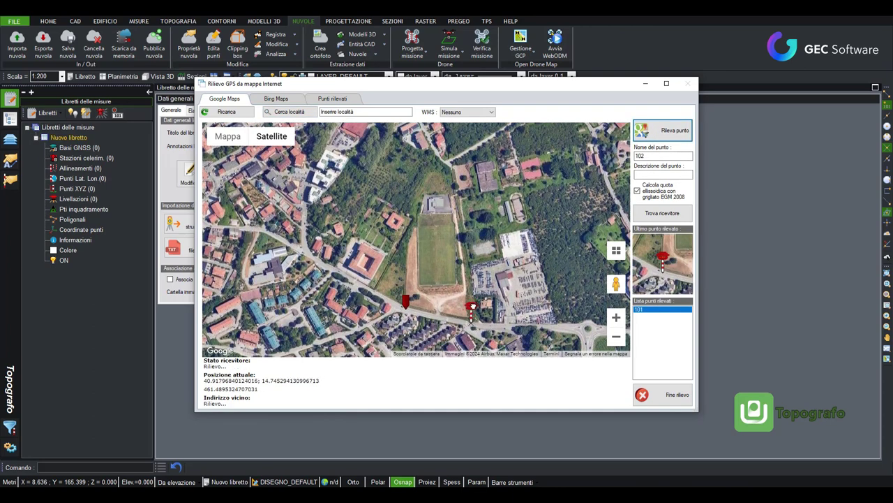
click(659, 127)
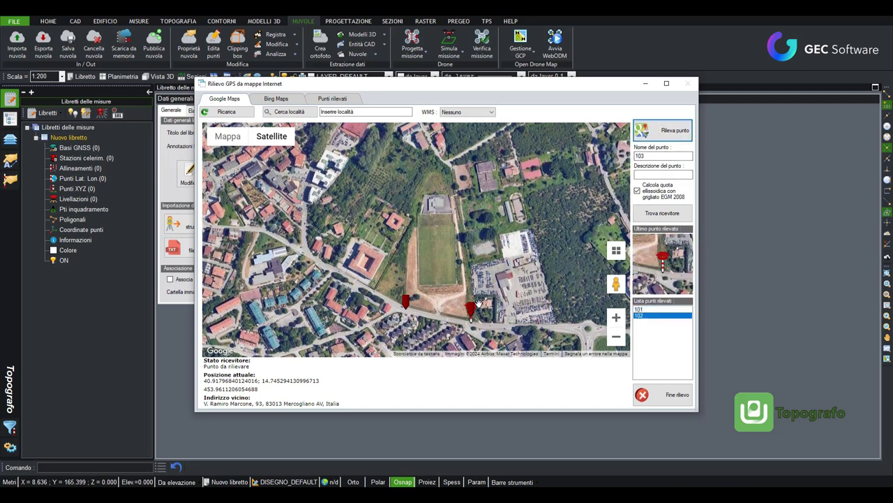
Step: Record the last two field corners as points 103 and 104 and view the surveyed points list
click(448, 158)
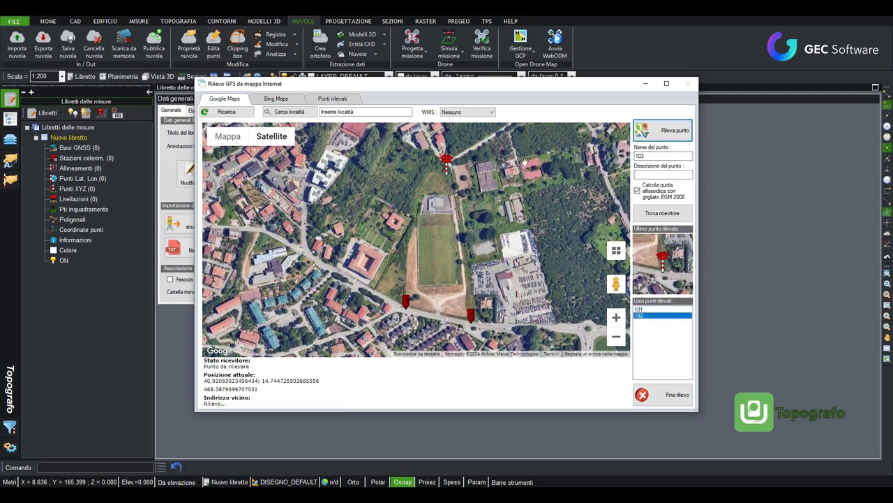
click(661, 130)
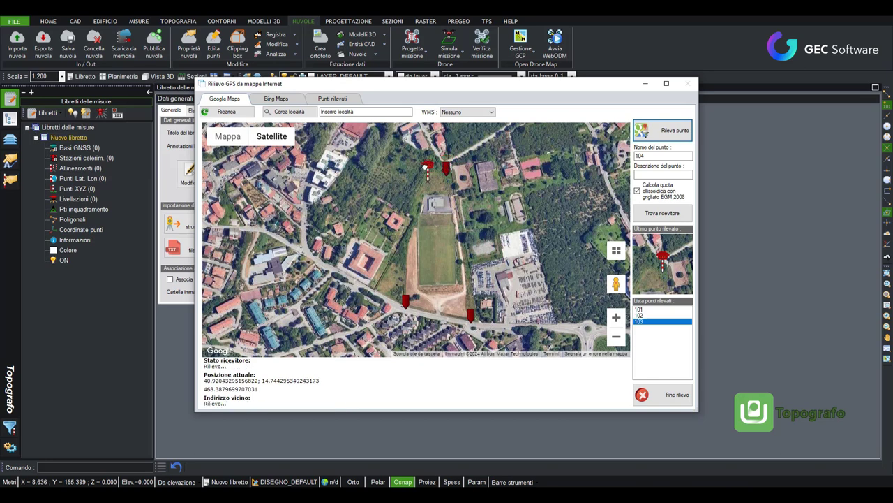
click(415, 177)
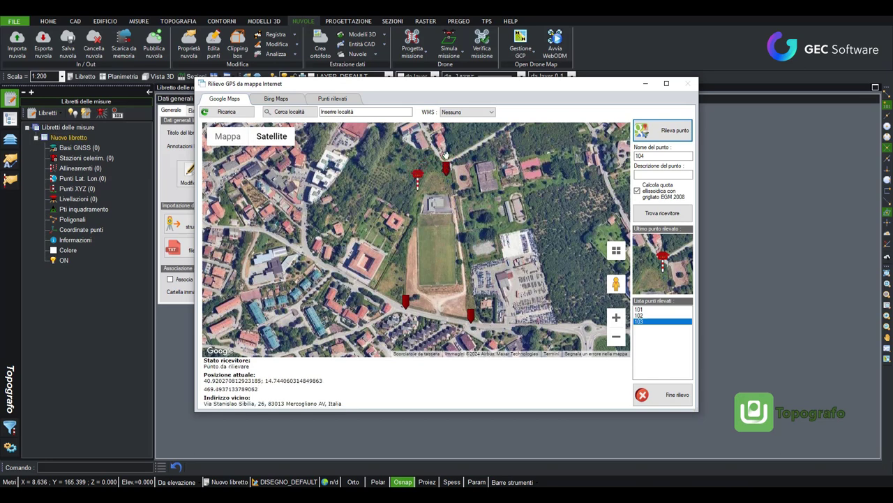
click(660, 130)
click(332, 99)
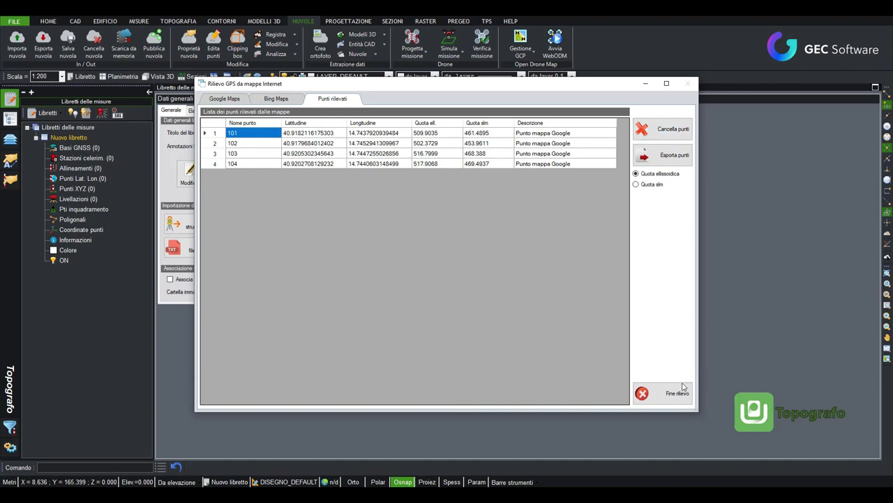
Step: Finish the map survey and review the four Lat/Lon points in the survey book
click(661, 160)
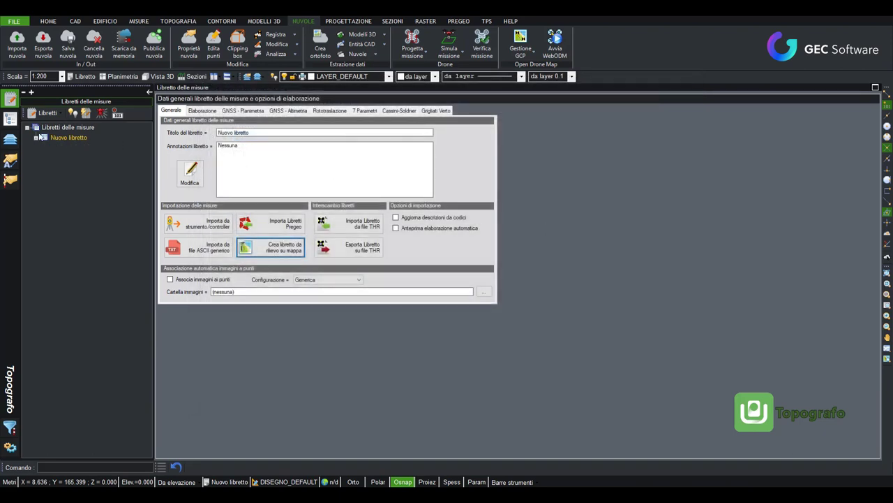
click(36, 138)
click(83, 178)
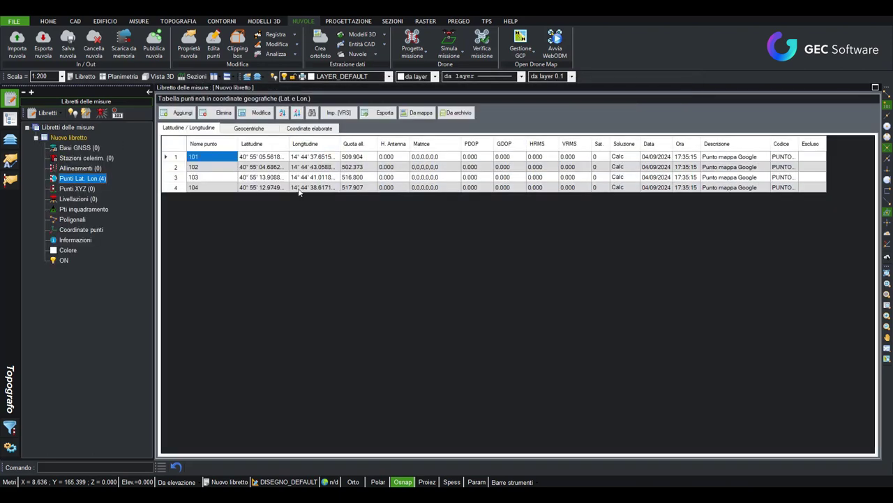
click(68, 138)
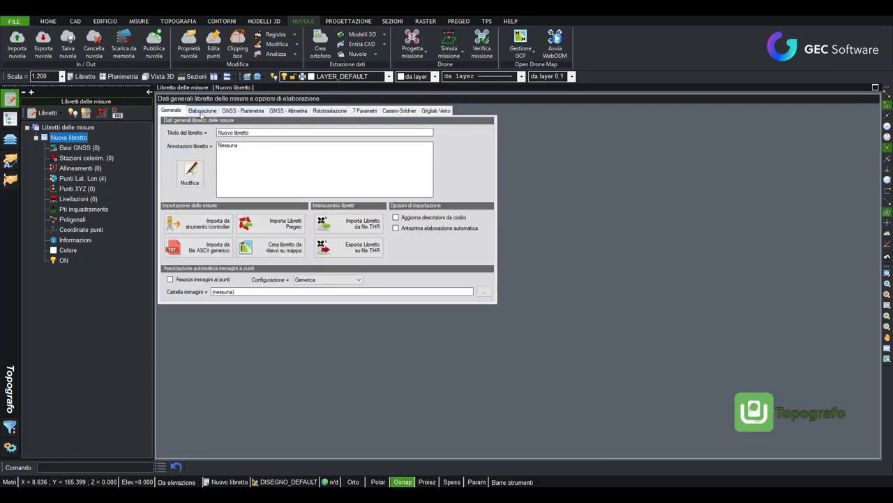
Step: Process the current survey book to compute UTM-ETRF2000 coordinates for the 4 points, then close the report
click(201, 111)
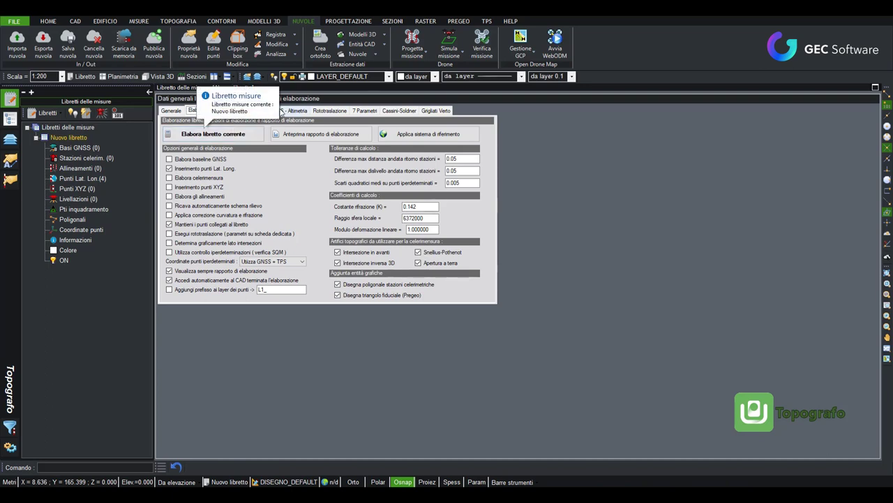
click(234, 134)
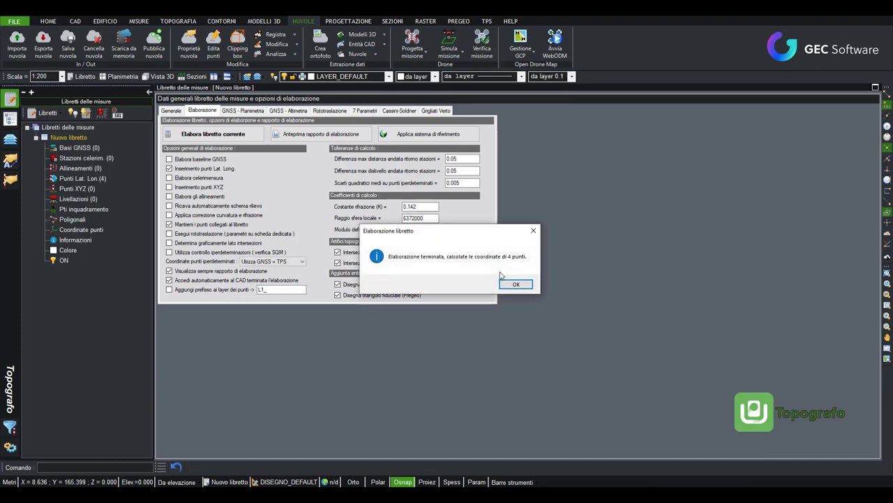
click(515, 284)
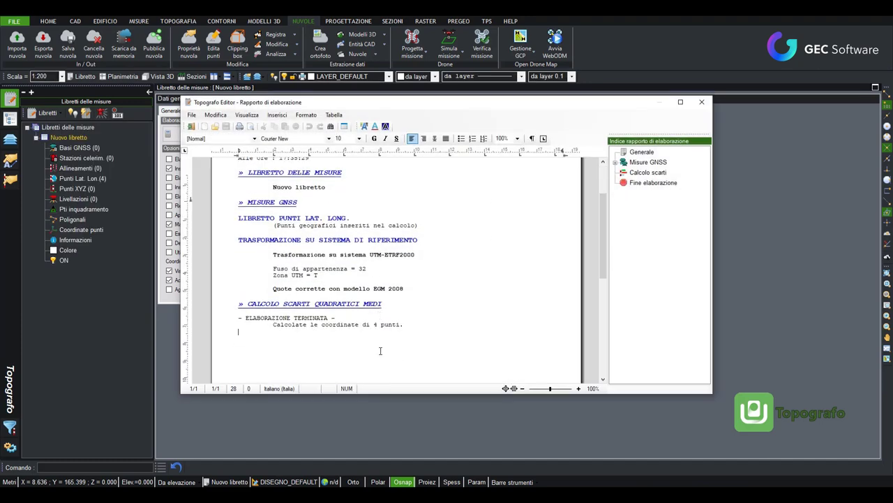
scroll(380, 351, down, 2)
click(701, 102)
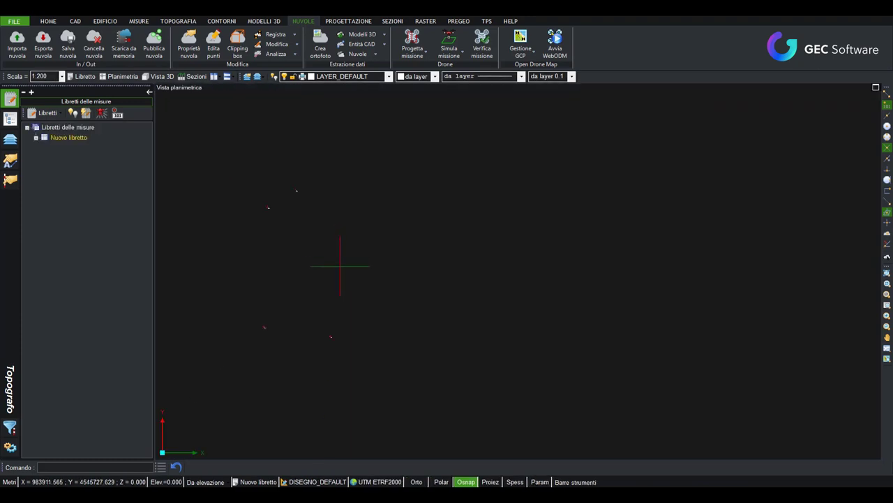
scroll(405, 244, up, 2)
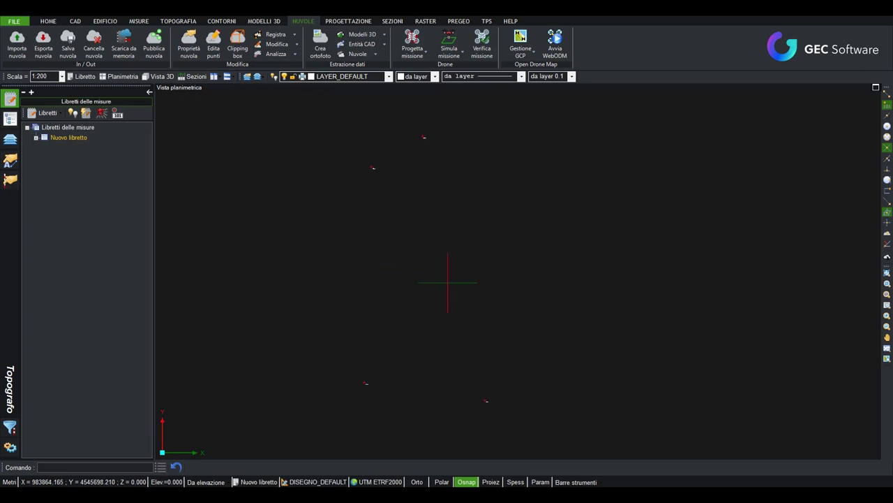
Step: Add two new layers named PERIMETRO and ROTTA DI VOLO
click(256, 77)
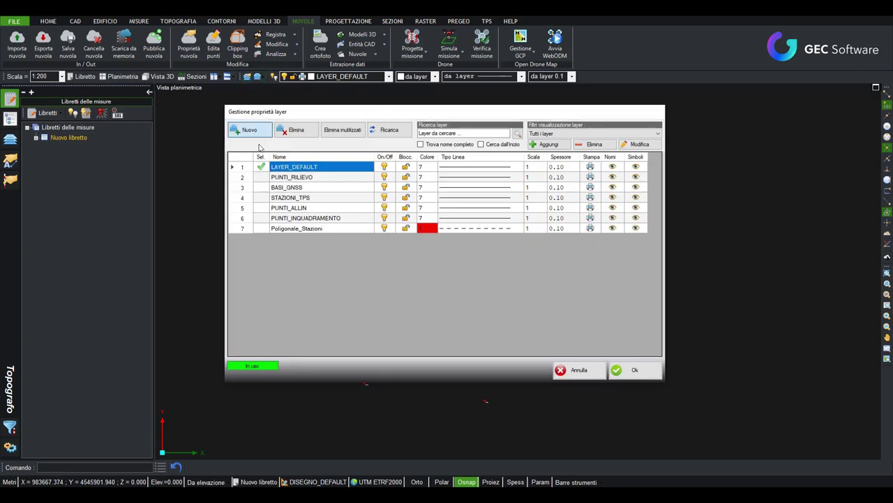
click(246, 129)
text(perimetro)
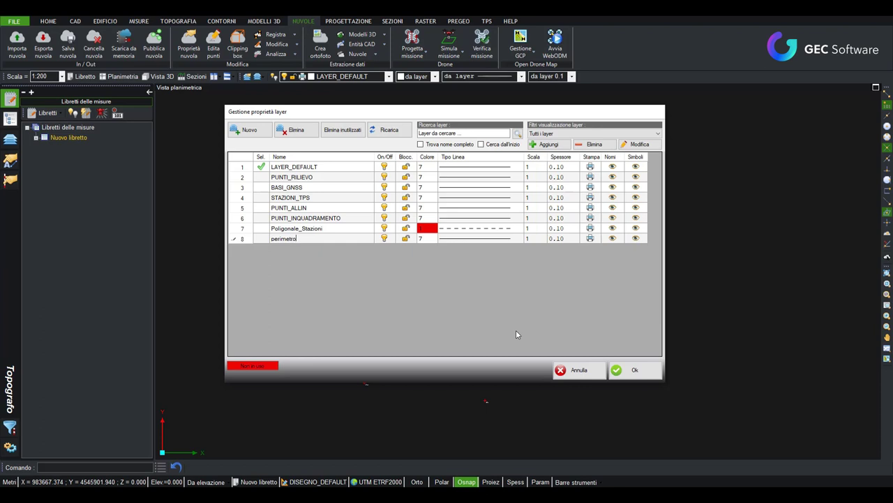
key(Return)
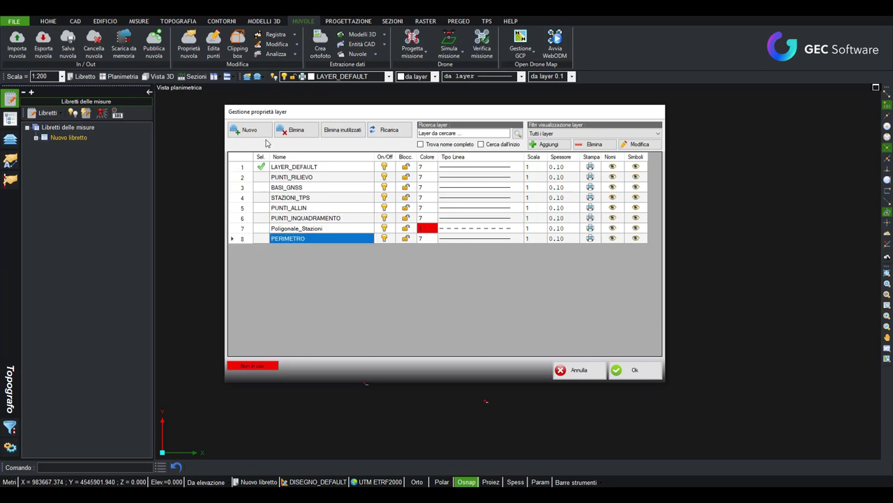
click(249, 129)
click(329, 250)
text(rotta di volo)
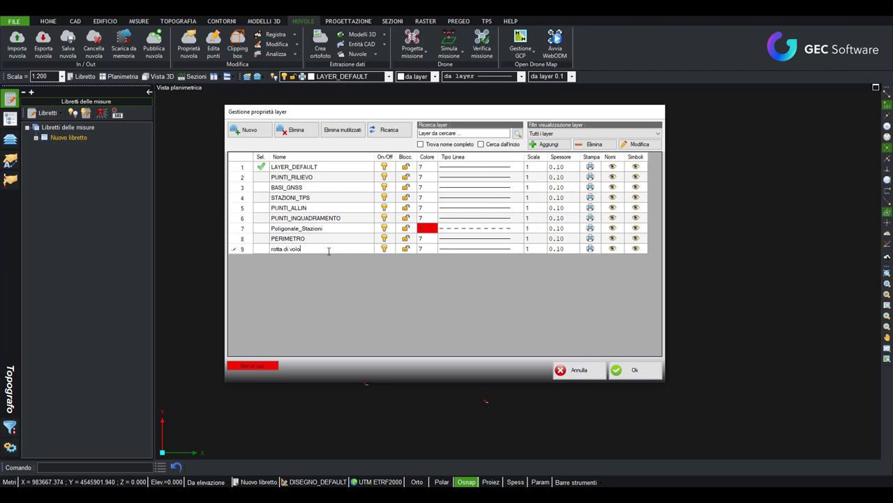
key(Return)
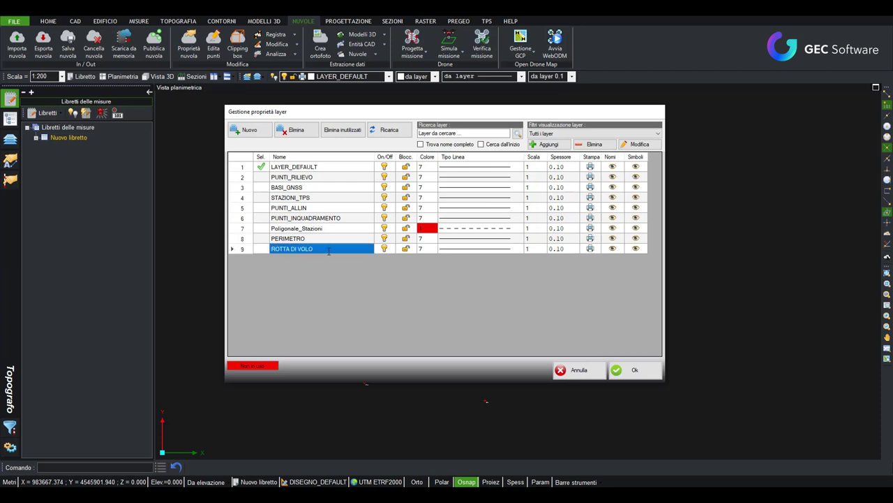
Step: Make PERIMETRO the current layer and change its colour to blue (colour 4)
click(261, 240)
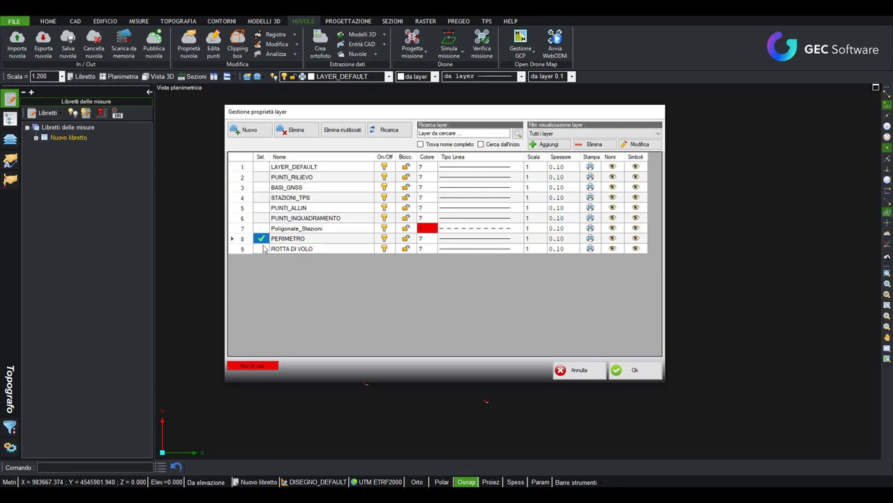
double_click(434, 241)
click(380, 275)
click(543, 323)
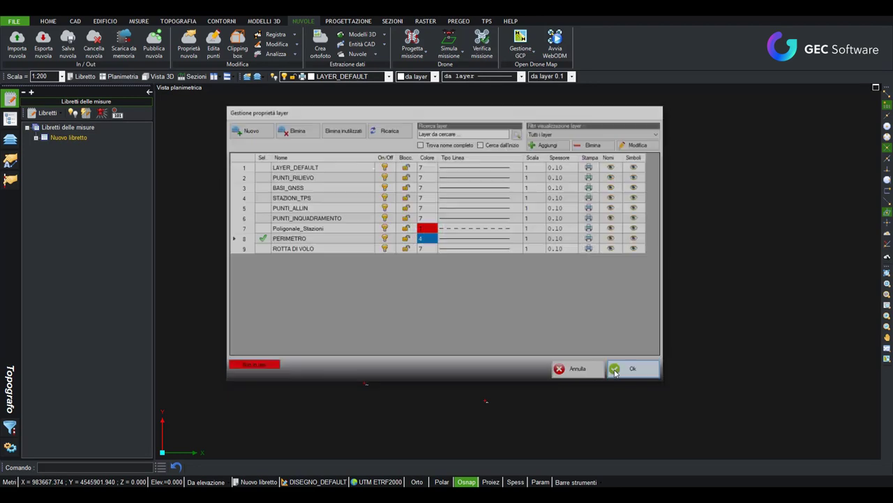
click(615, 370)
click(78, 22)
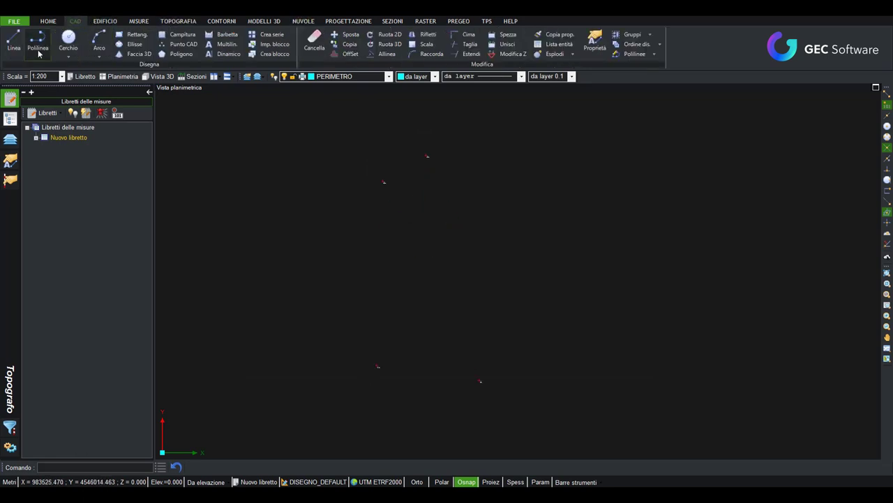
Step: Join the four window-selected survey points into a closed perimeter polyline with fit factor 1
click(635, 53)
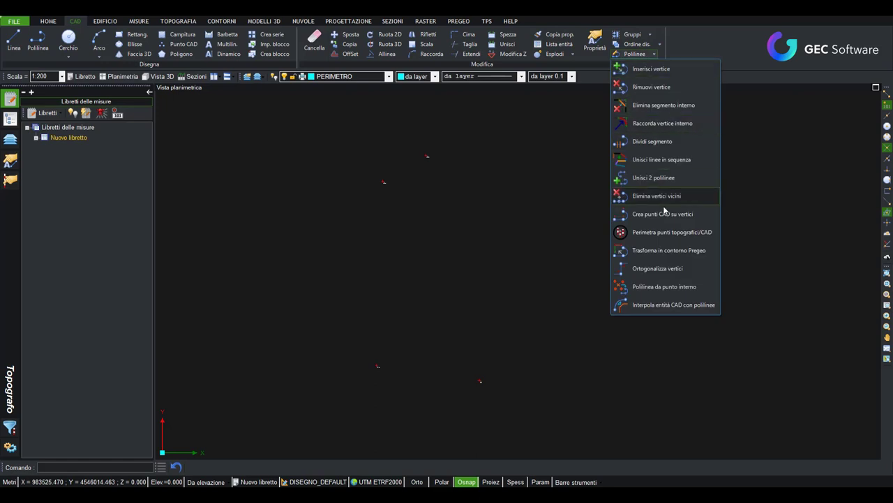
click(657, 238)
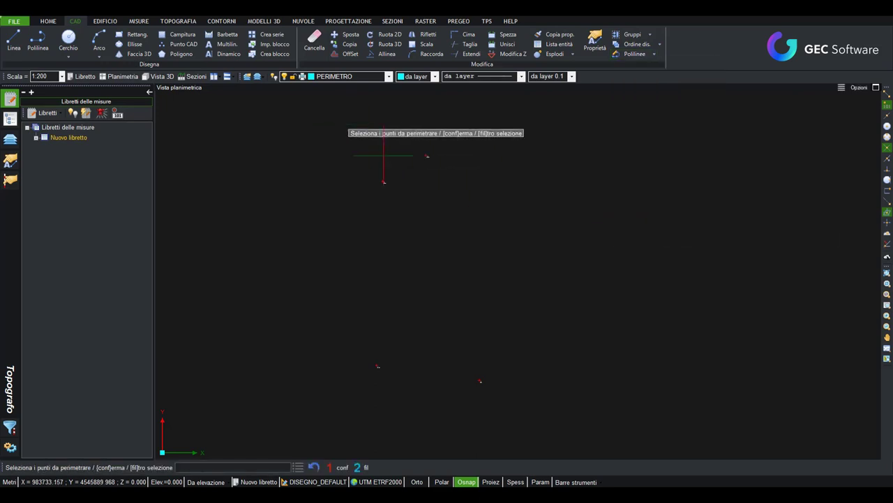
drag(344, 125, 550, 409)
click(341, 467)
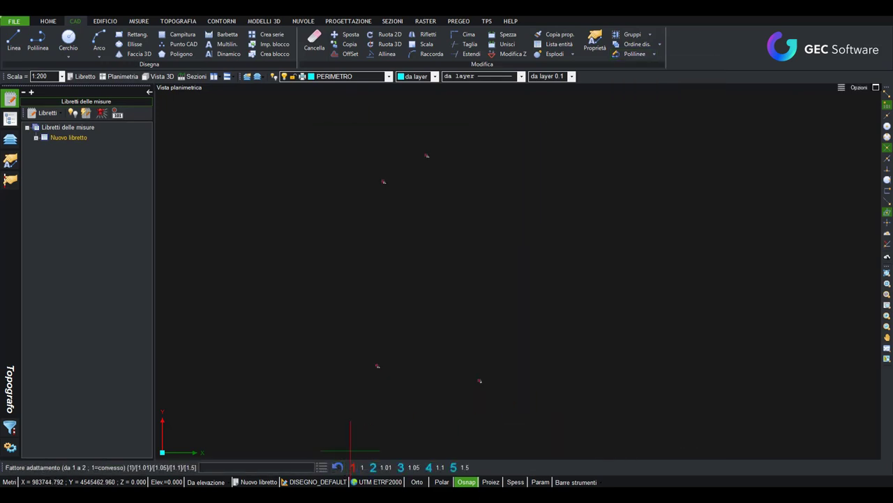
click(360, 467)
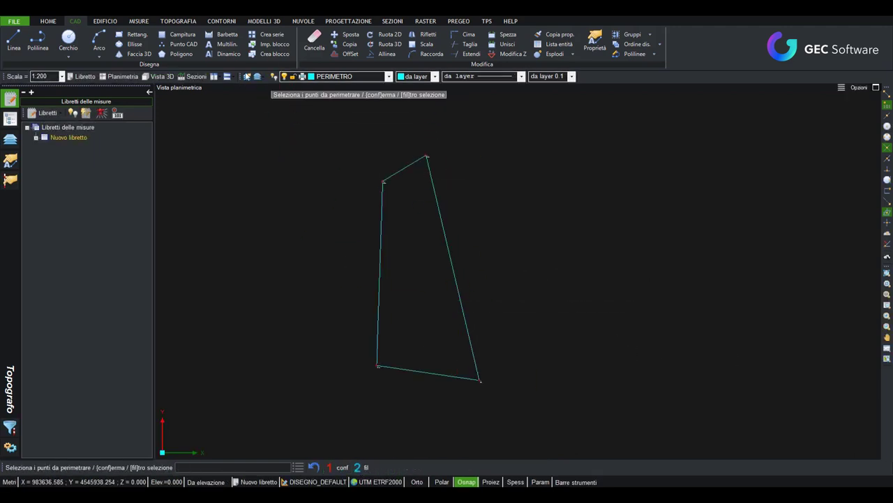
click(47, 21)
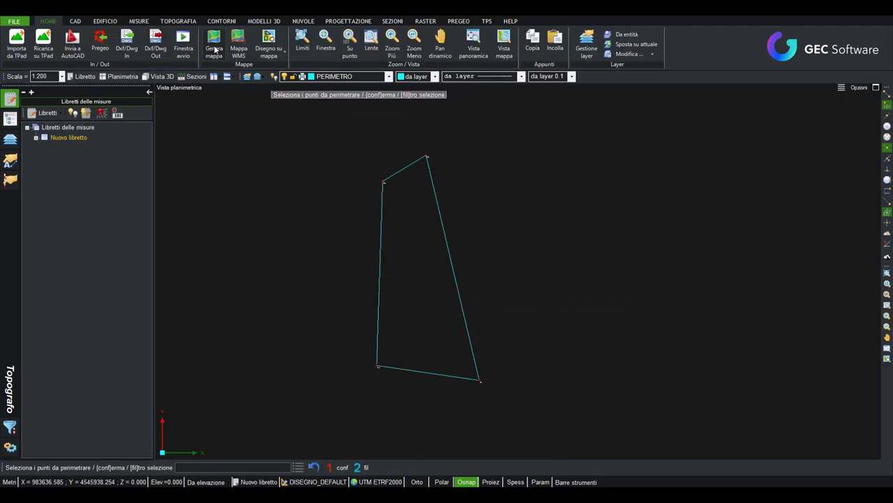
Step: Frame the sports field area for a background map image saved as img
click(214, 43)
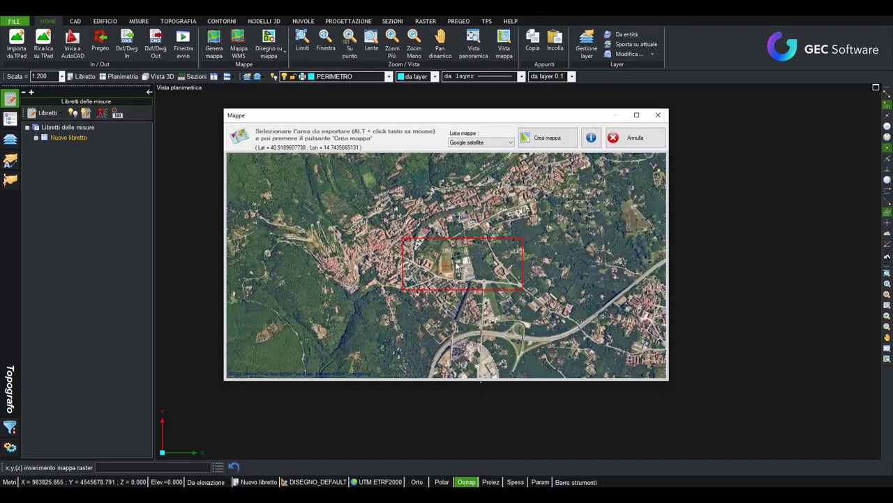
scroll(448, 263, up, 1)
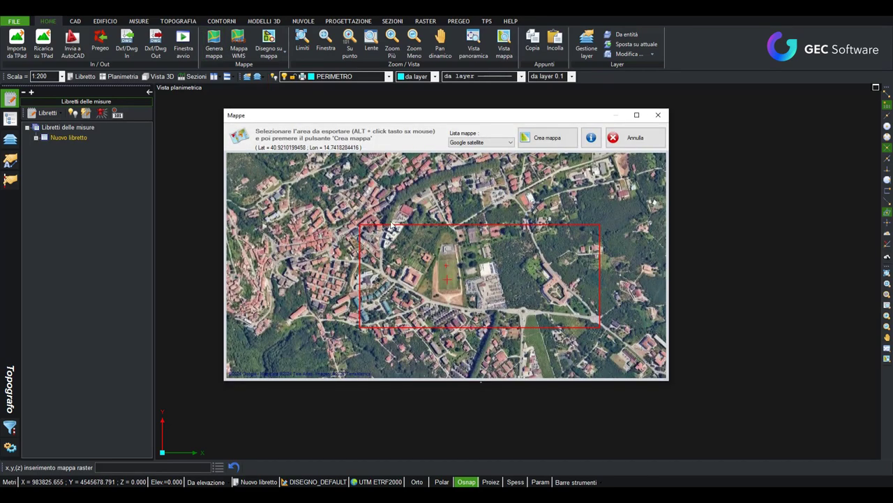
alt+drag(398, 210, 500, 324)
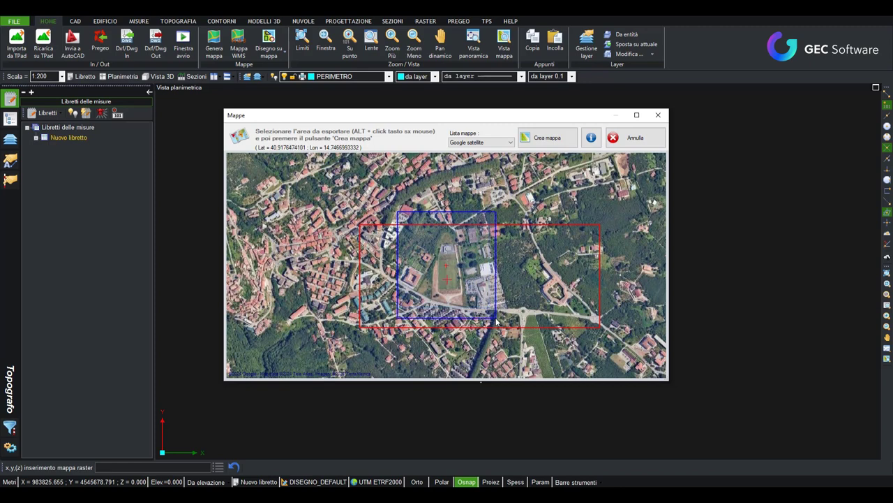
click(547, 138)
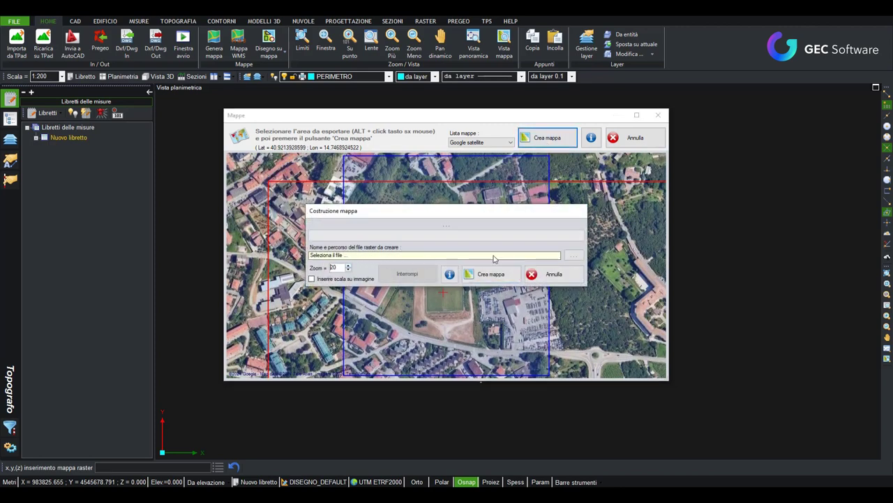
click(572, 255)
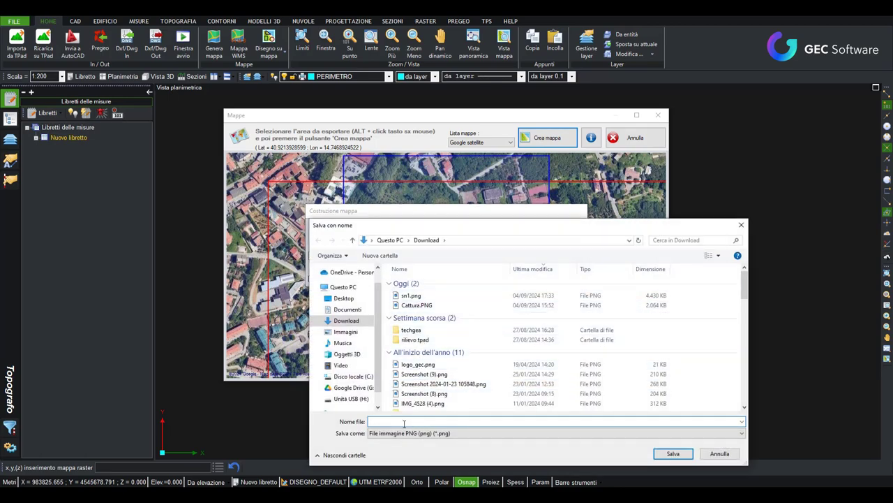
text(img)
key(Return)
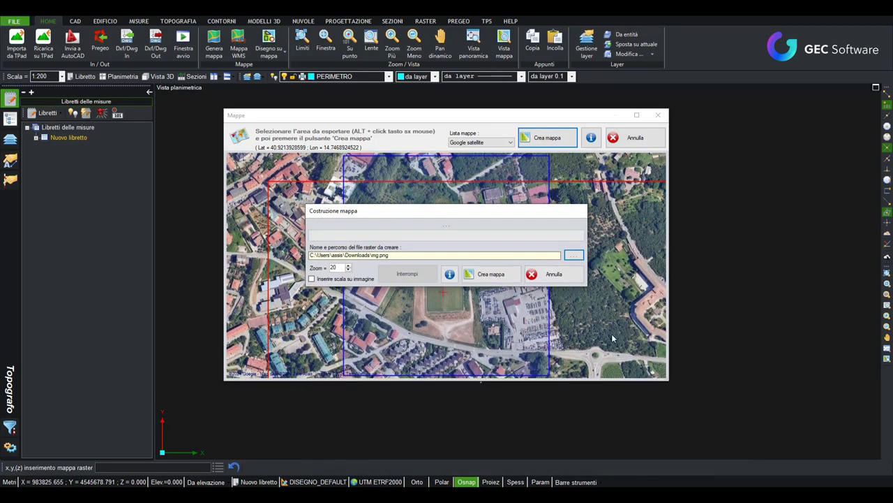
Step: Download the map image and insert it as a raster rotated to north
click(491, 274)
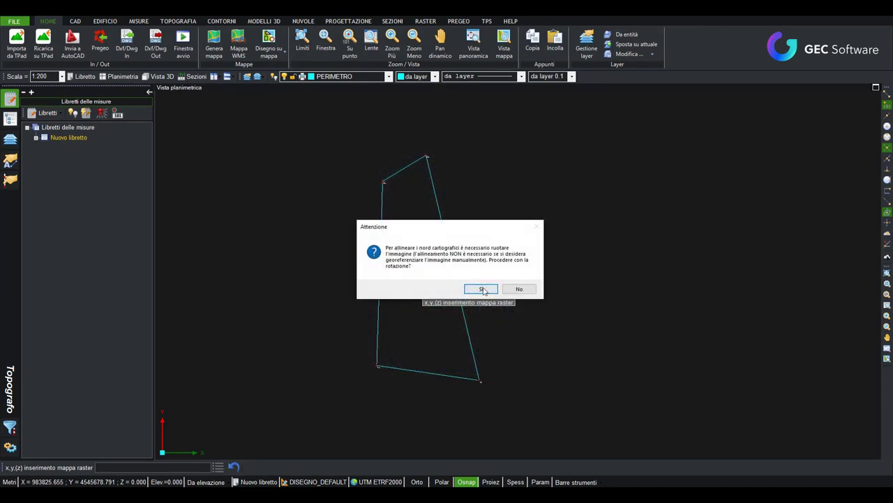
click(483, 289)
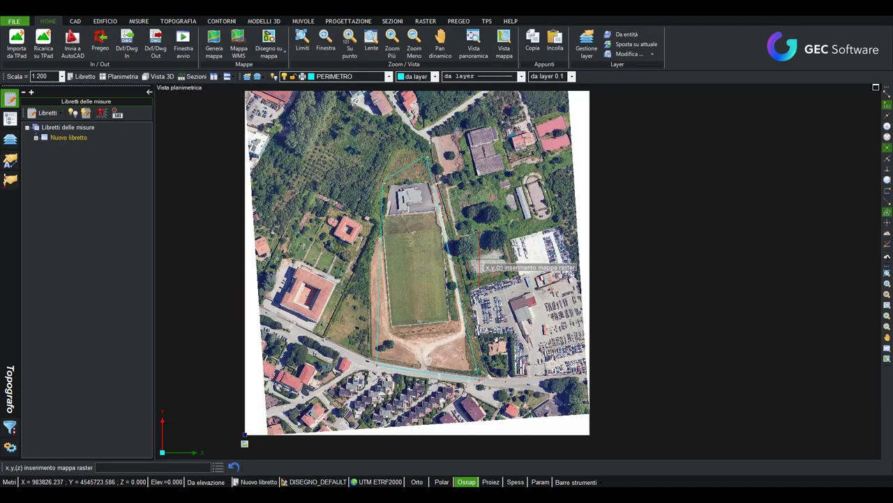
text(tab)
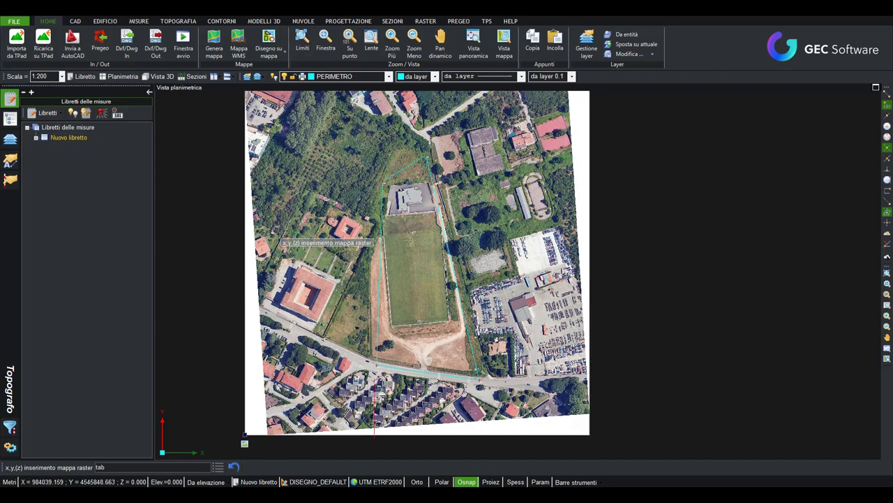
key(Return)
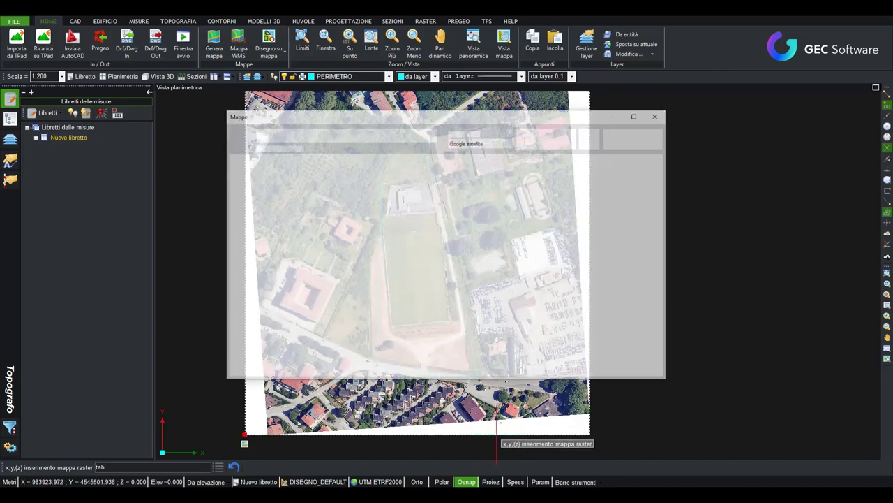
Step: Move the aerial raster onto a newly created layer named MAPPA
double_click(403, 429)
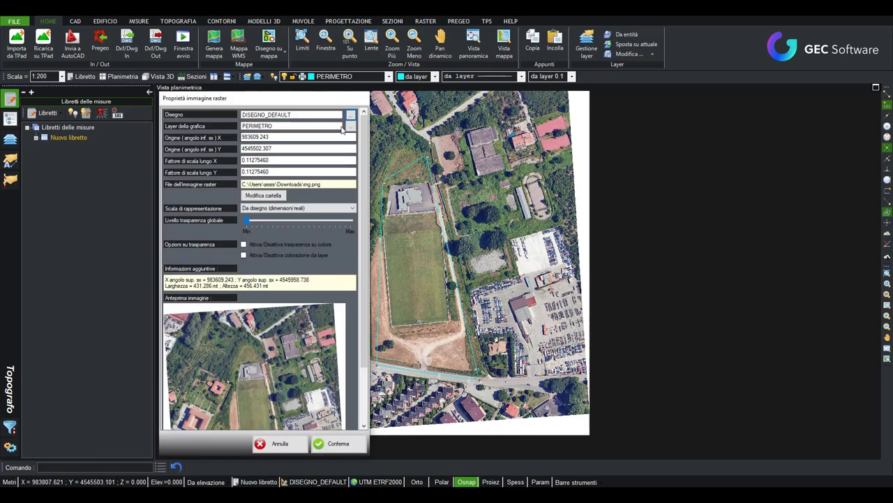
click(350, 127)
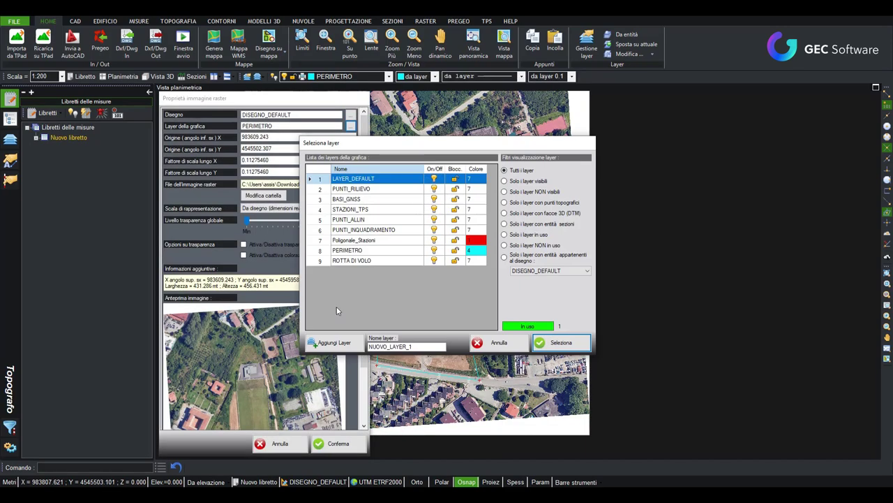
double_click(411, 346)
text(mappa)
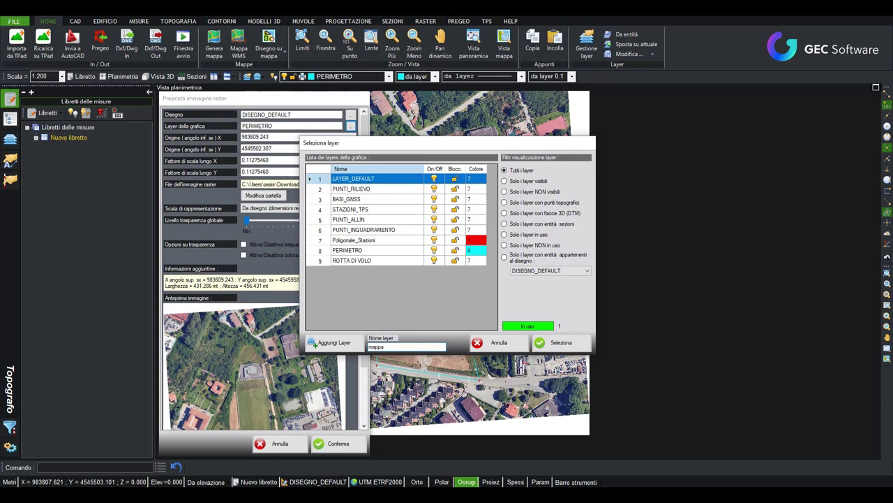
click(334, 342)
click(374, 276)
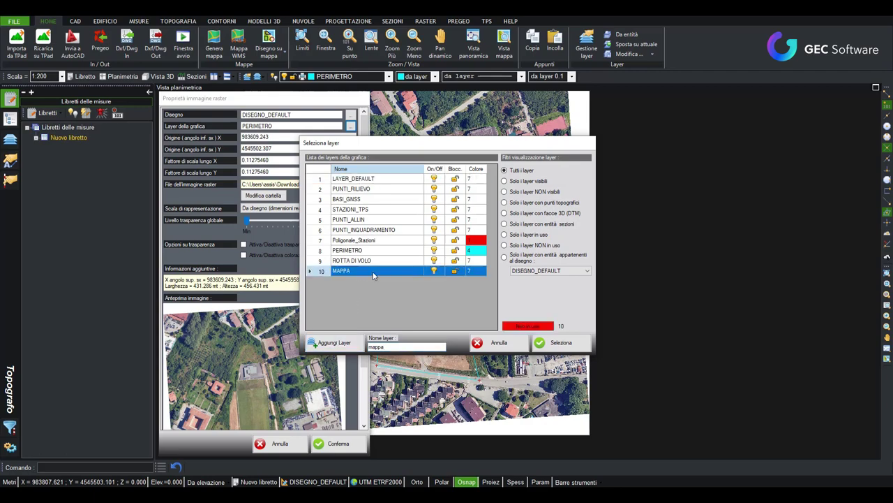
click(562, 343)
click(336, 443)
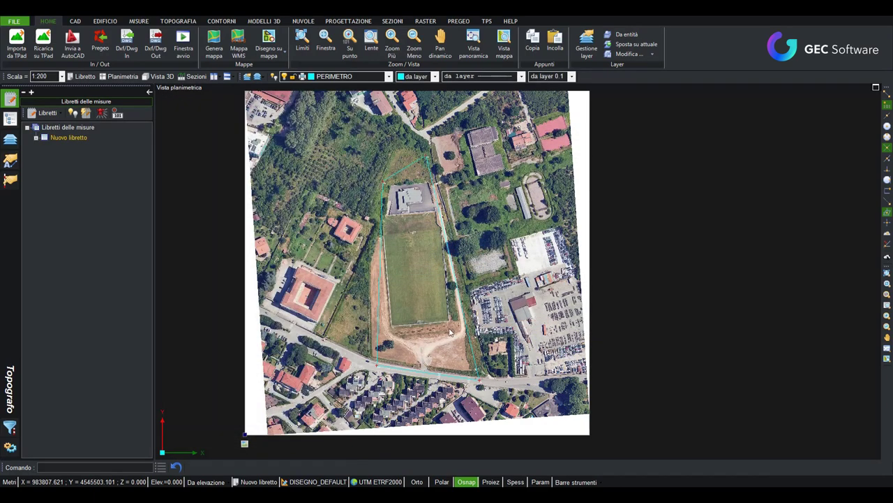
Step: Make ROTTA DI VOLO the current layer and set its colour to red
scroll(419, 279, up, 1)
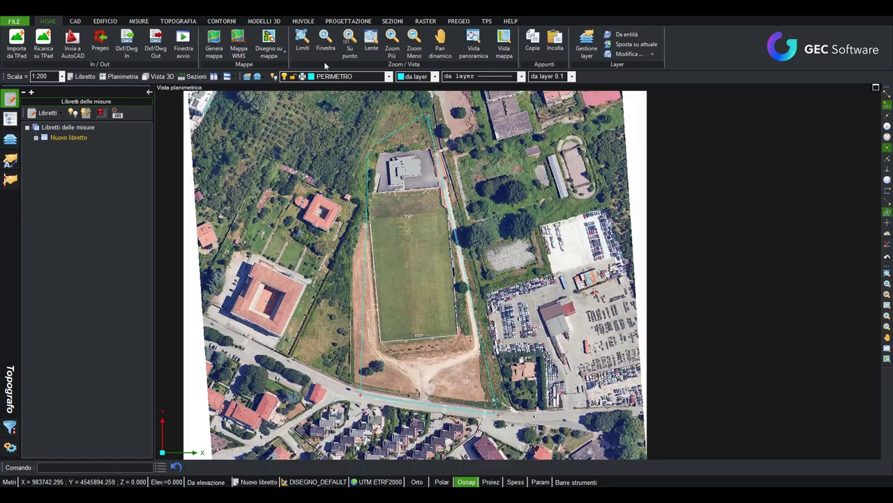
click(389, 77)
click(346, 134)
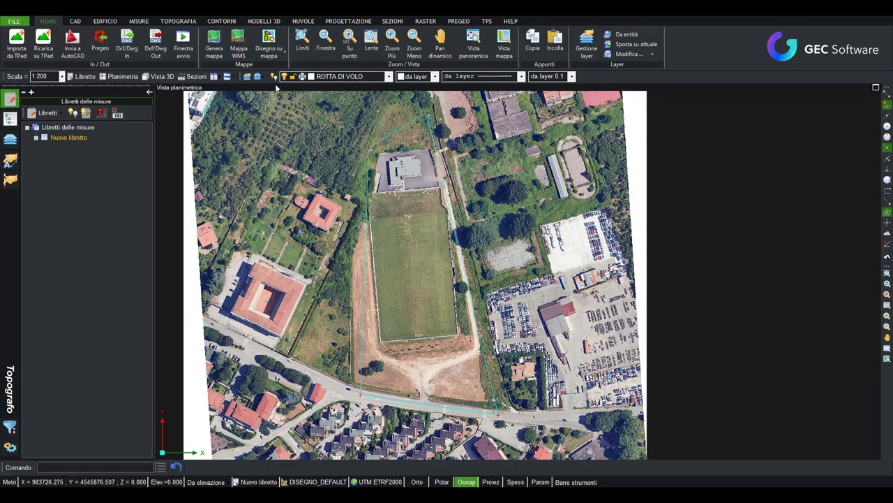
click(247, 77)
click(433, 249)
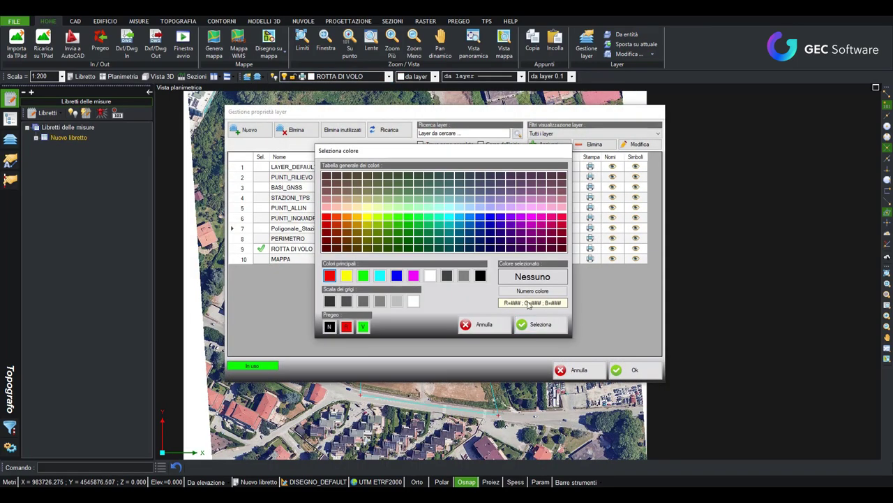
click(329, 276)
click(538, 324)
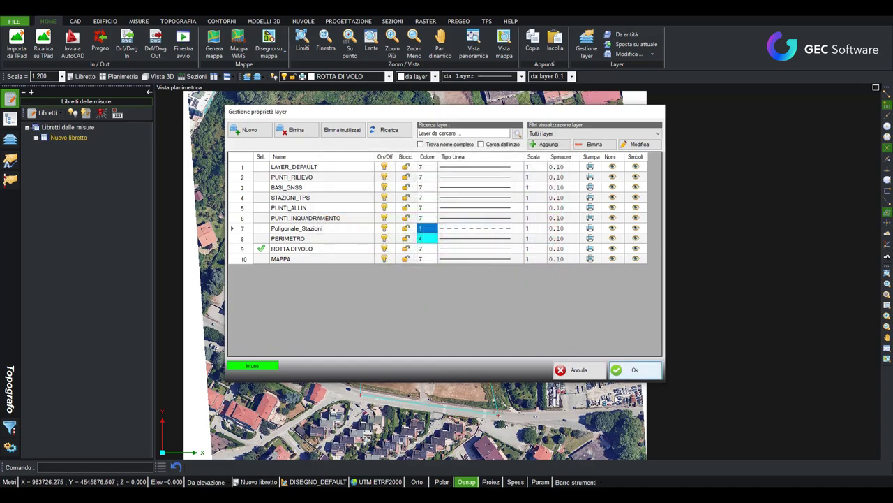
click(630, 369)
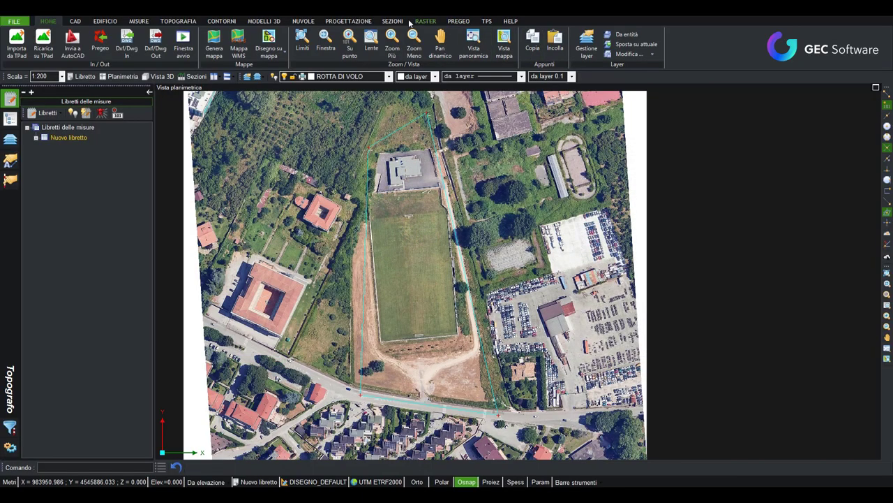
Step: Start Missione su superficie con strisciate on the perimeter, with strips from the bottom-left corner to the top
click(300, 21)
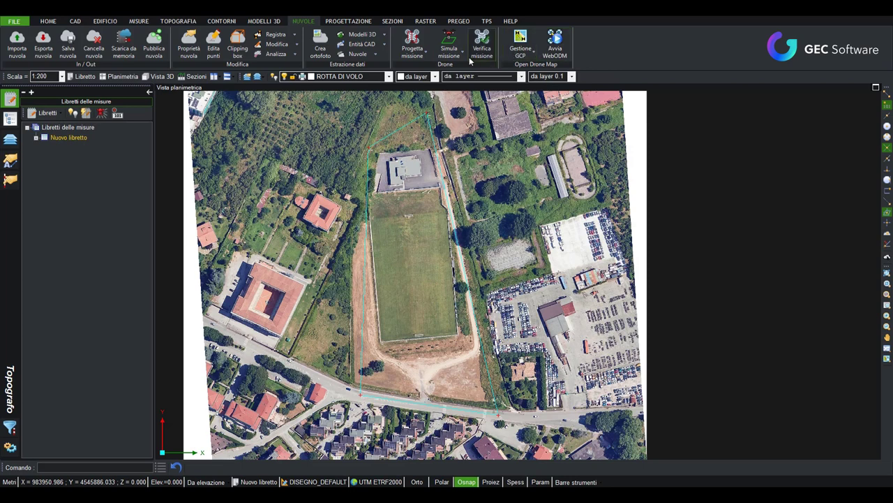
click(425, 60)
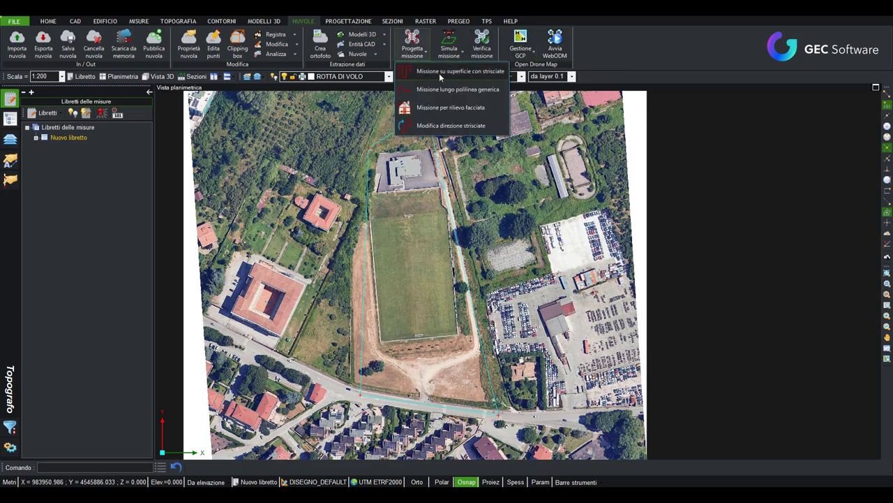
click(439, 72)
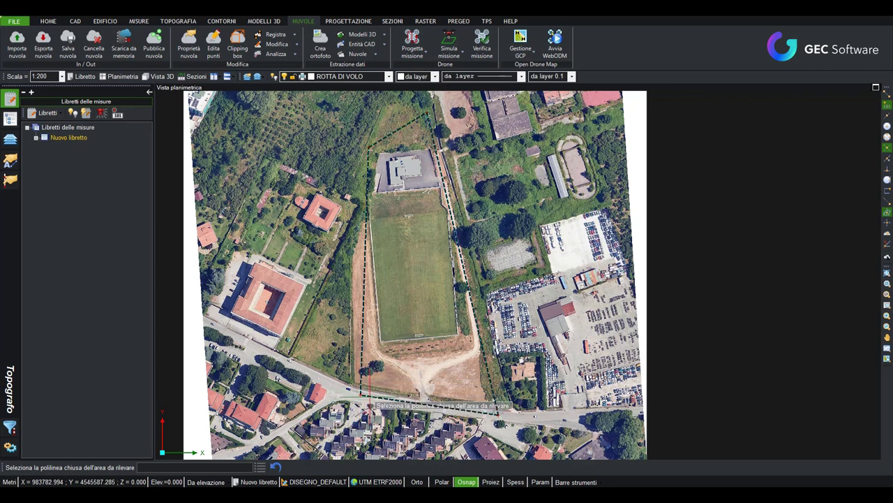
click(369, 399)
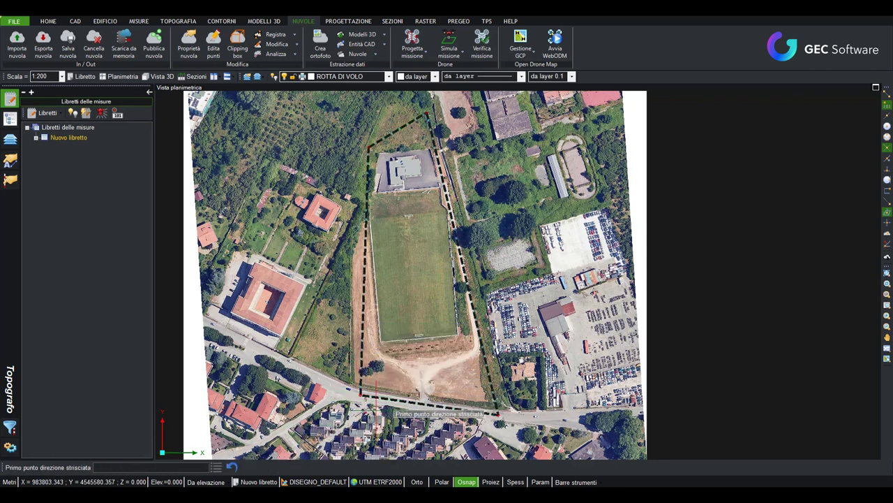
scroll(374, 409, up, 3)
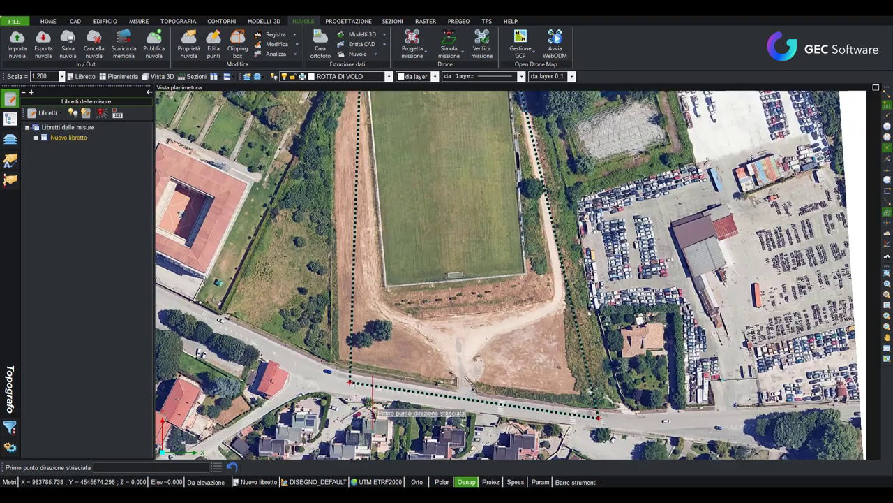
click(588, 418)
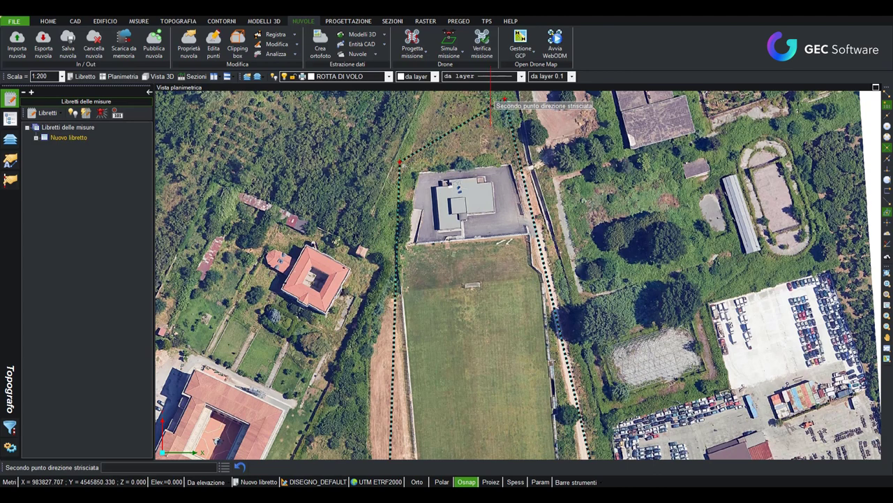
click(499, 141)
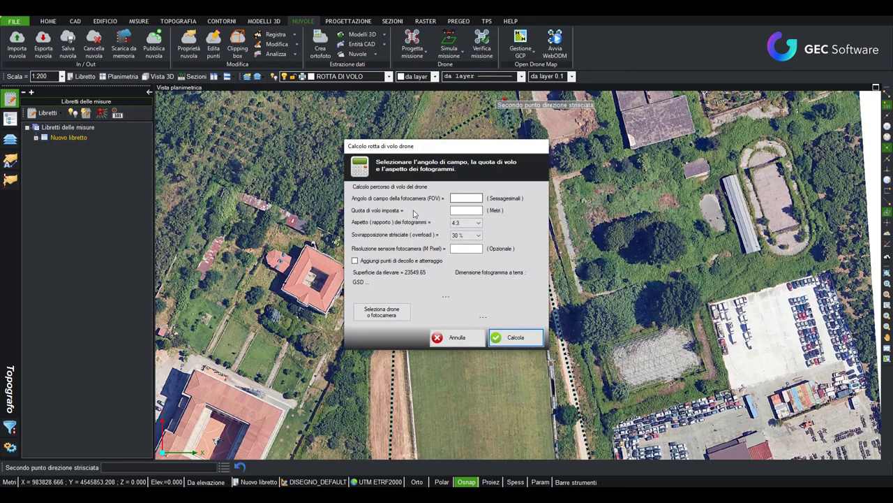
Step: Select the DJI Mavic Mini 2 Camera as the mission drone
click(373, 314)
scroll(412, 187, down, 1)
scroll(416, 221, down, 1)
scroll(399, 276, down, 1)
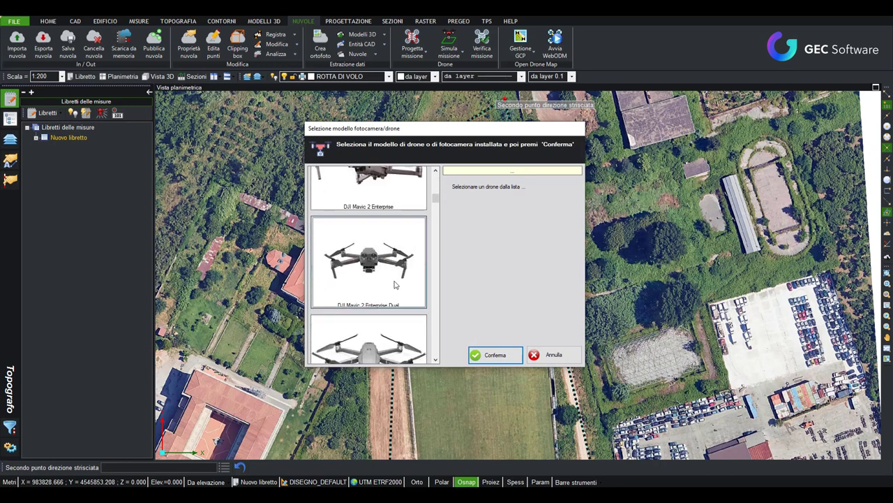
scroll(394, 284, down, 1)
scroll(391, 305, down, 1)
scroll(390, 304, down, 1)
scroll(384, 305, down, 1)
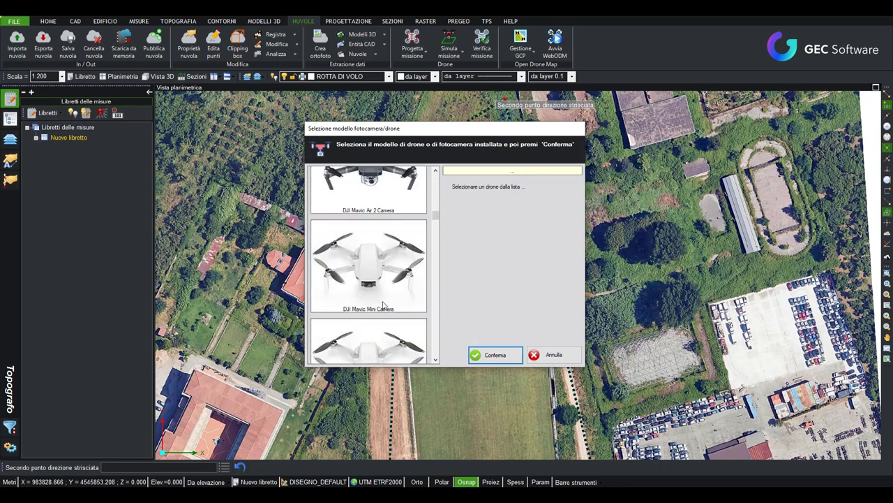
scroll(383, 305, down, 1)
click(388, 285)
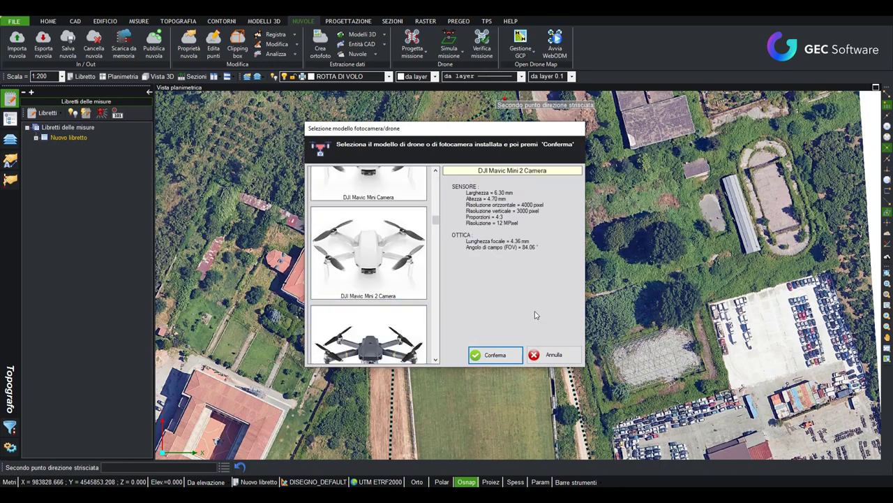
click(509, 356)
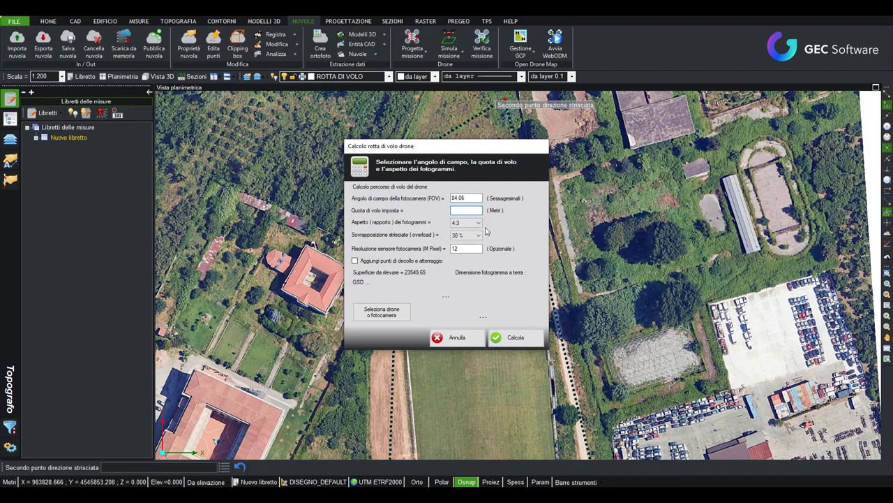
Step: Set flight altitude to 35 m and overlap to 80 %, then calculate the flight strips
text(35)
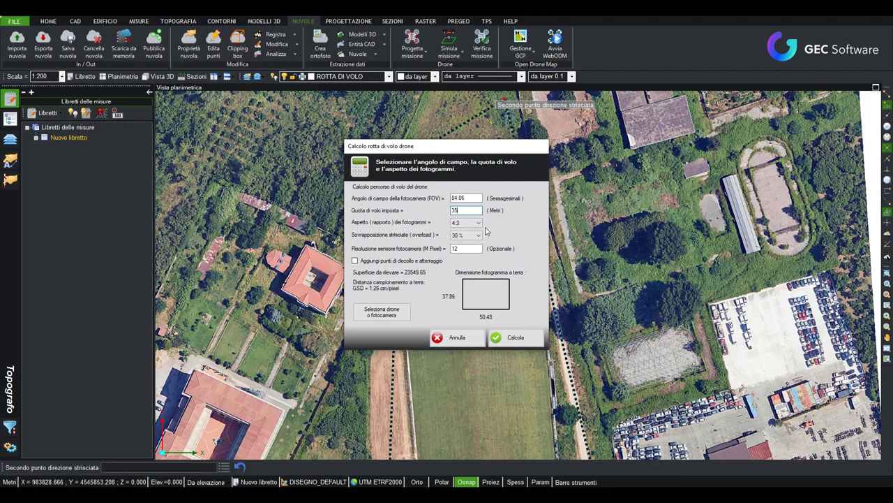
click(479, 235)
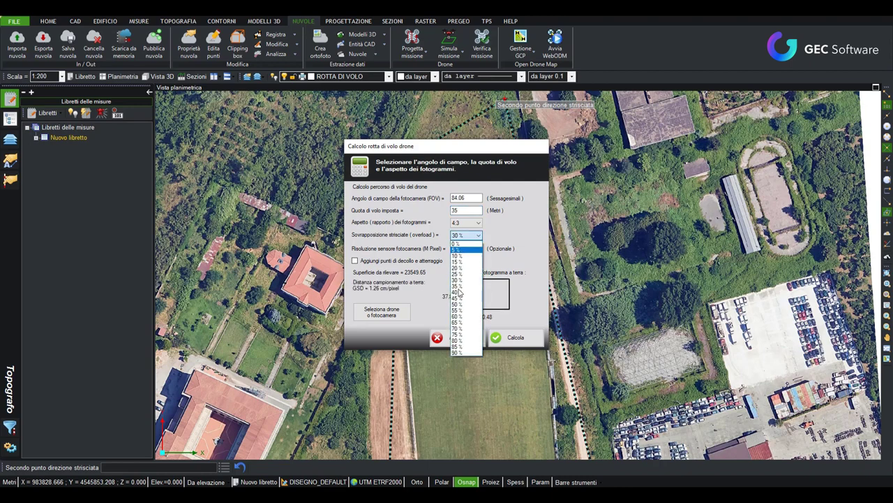
click(464, 341)
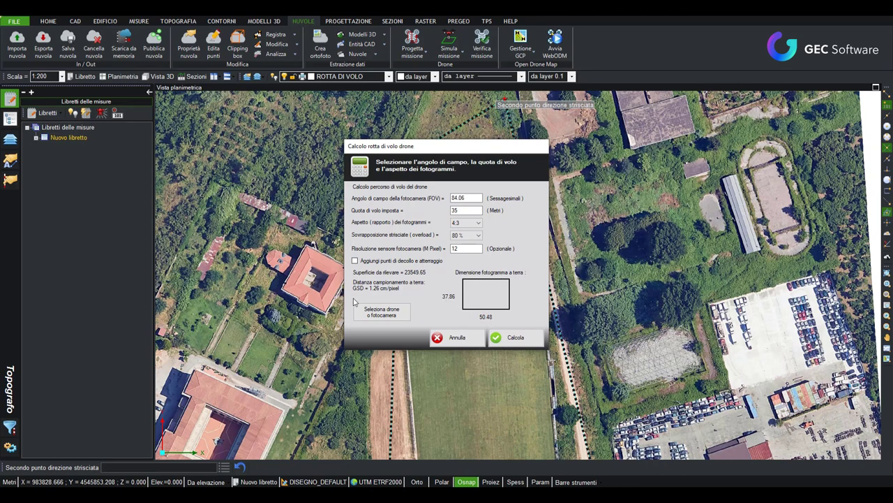
click(514, 338)
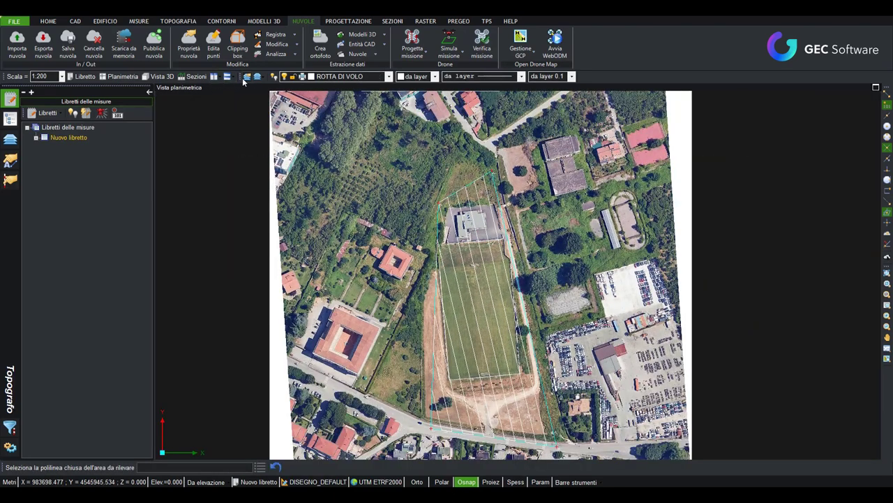
Step: Colour the ROTTA DI VOLO layer red
click(243, 80)
click(422, 248)
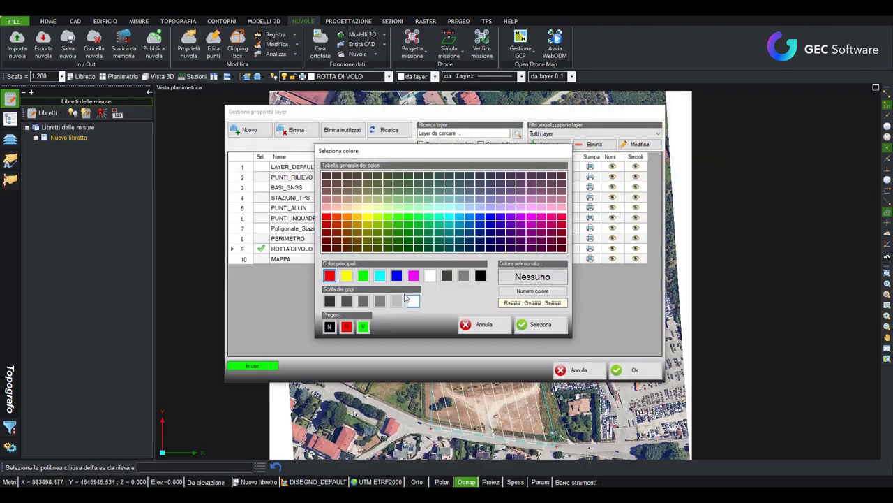
click(328, 276)
click(538, 324)
click(631, 370)
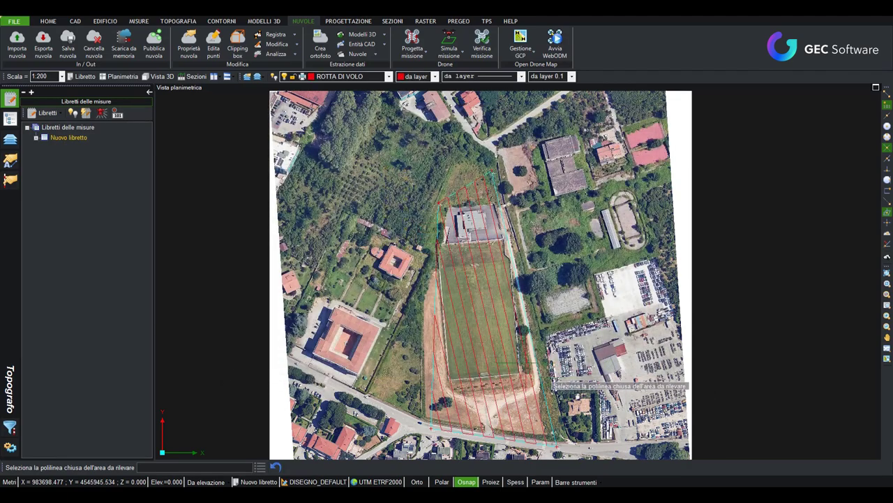
scroll(496, 303, up, 3)
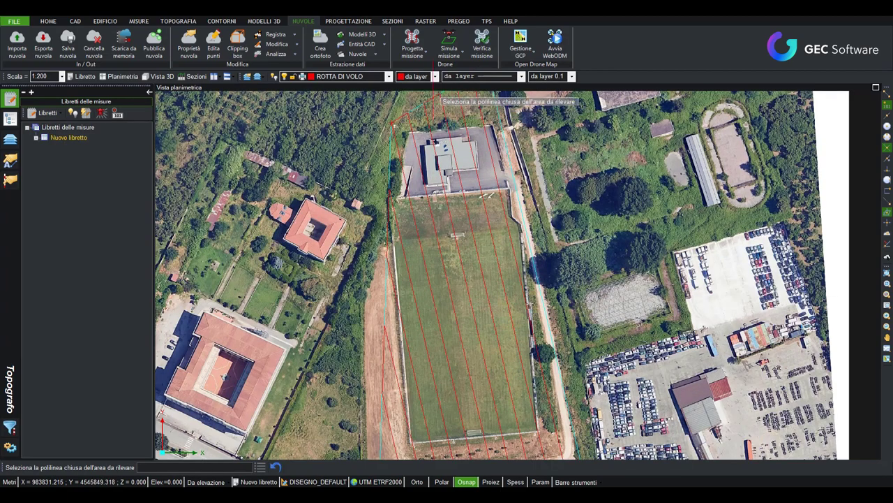
Step: Keep ROTTA DI VOLO's solid line type, set PERIMETRO thickness to 0.30, and show line thicknesses
click(248, 77)
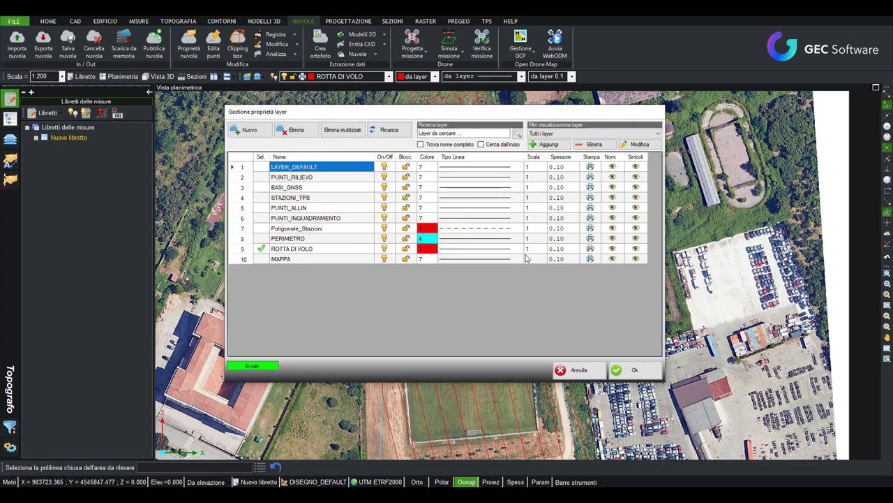
click(514, 250)
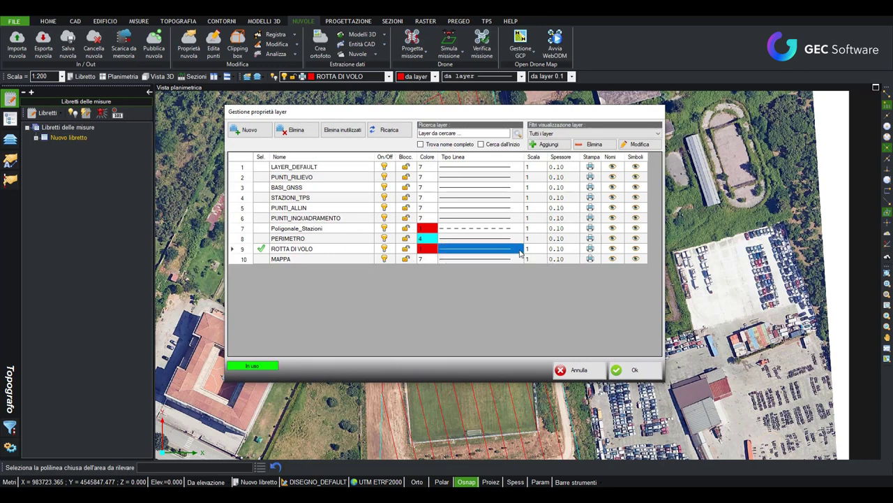
click(520, 251)
click(529, 241)
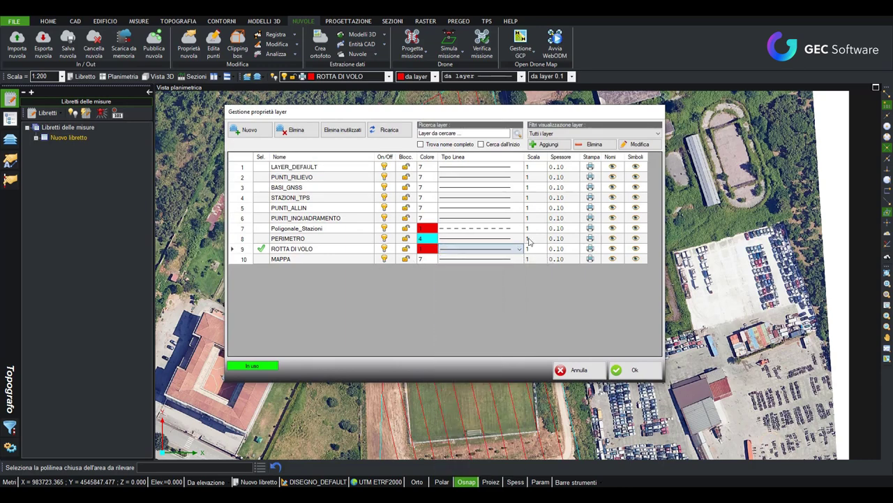
click(562, 239)
click(571, 239)
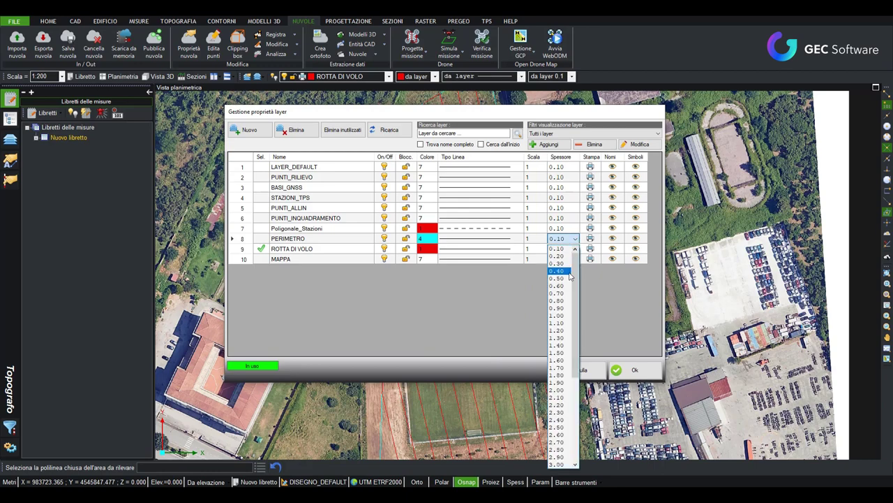
click(563, 270)
click(632, 370)
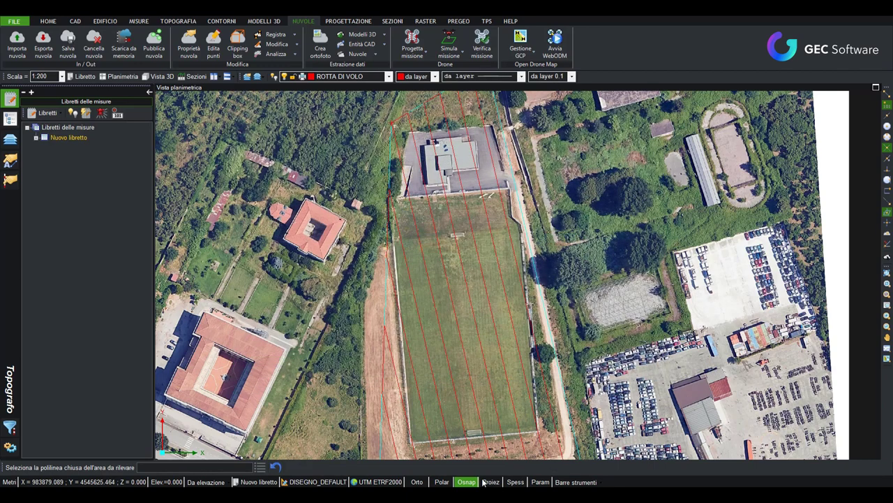
click(516, 483)
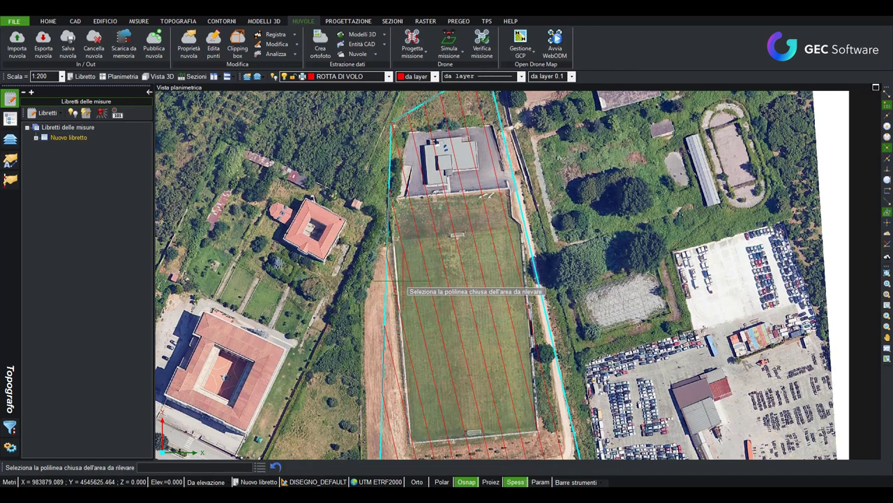
Step: Set the ROTTA DI VOLO layer thickness to 0.40
double_click(407, 271)
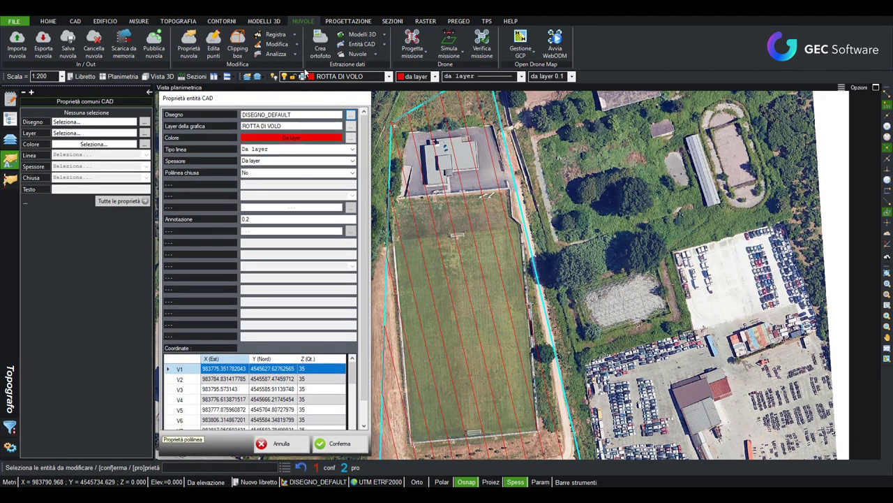
click(280, 444)
click(247, 77)
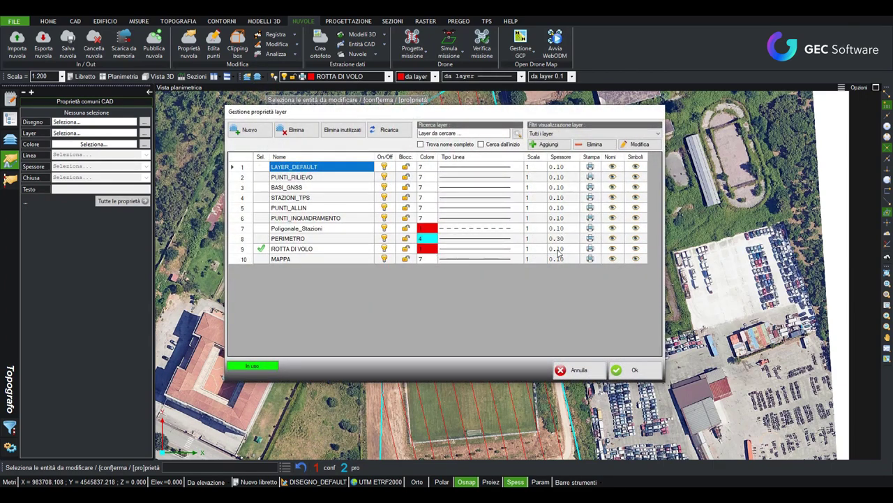
click(564, 250)
click(564, 250)
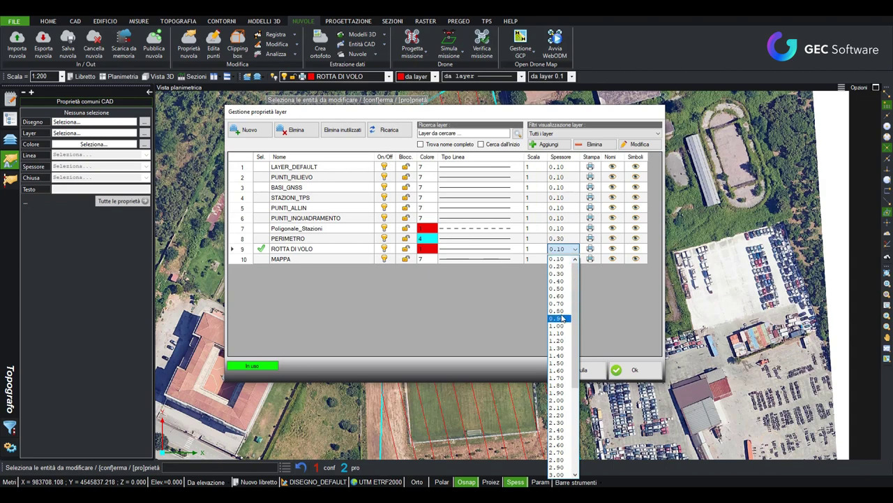
click(560, 281)
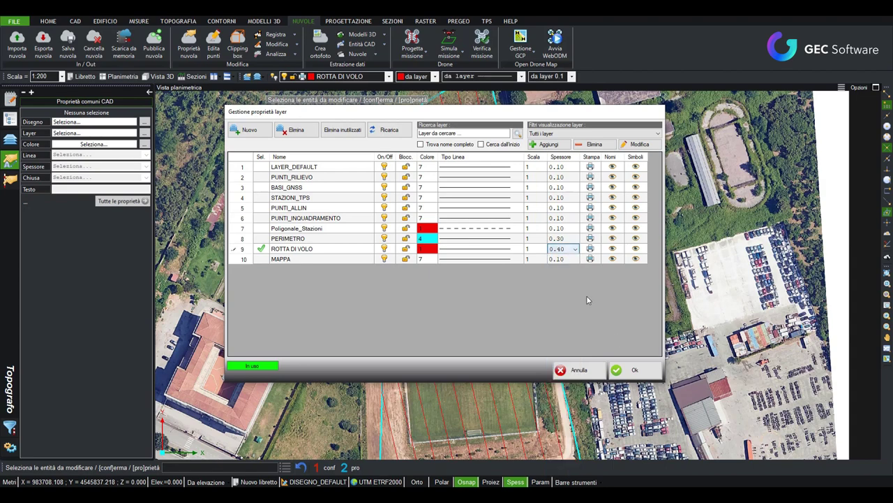
click(617, 370)
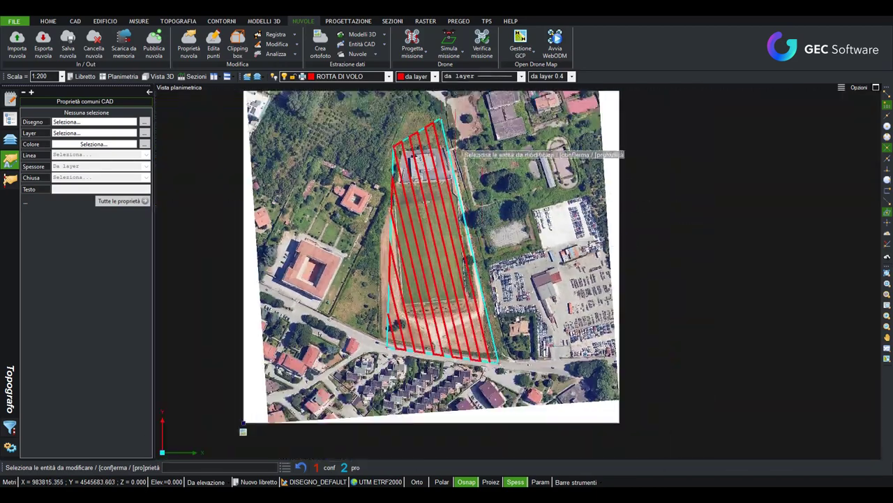
Step: Cancel the DTM download and start the Missione su terreno piano simulation instead
click(448, 48)
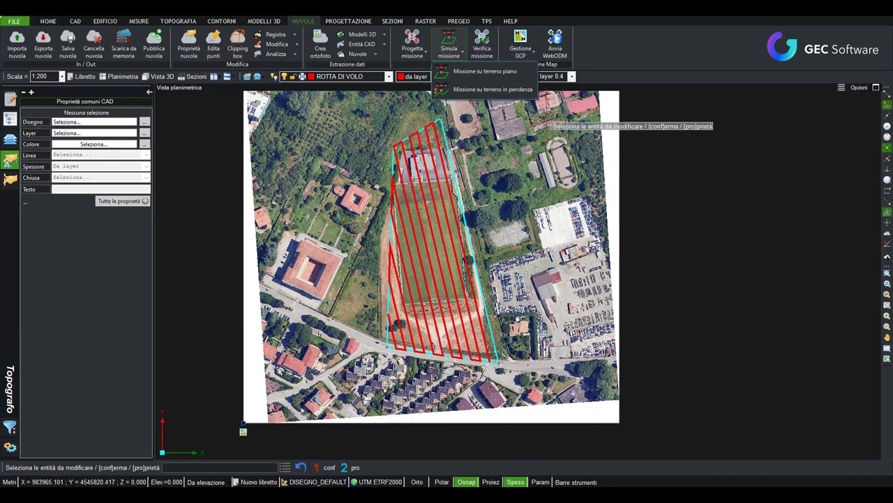
click(639, 59)
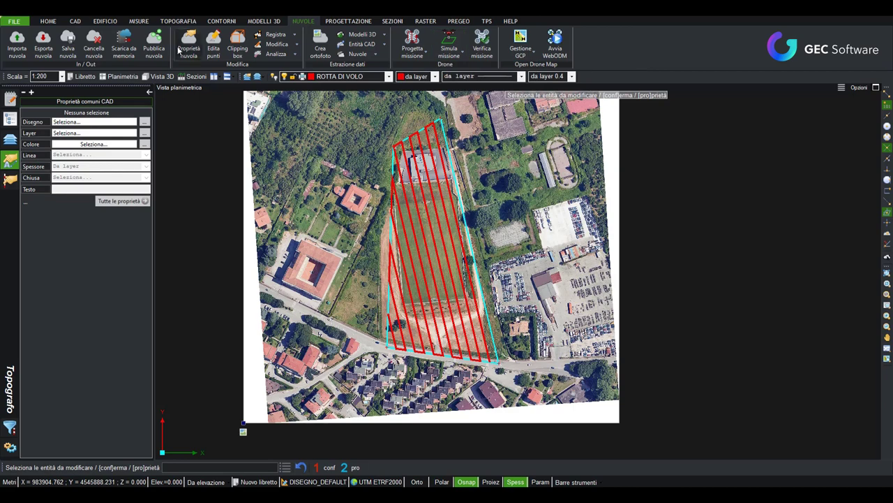
click(259, 23)
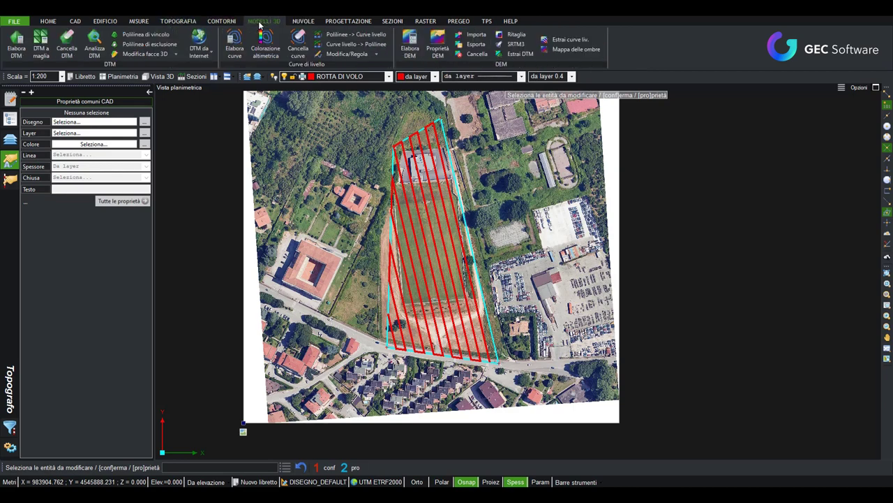
click(202, 47)
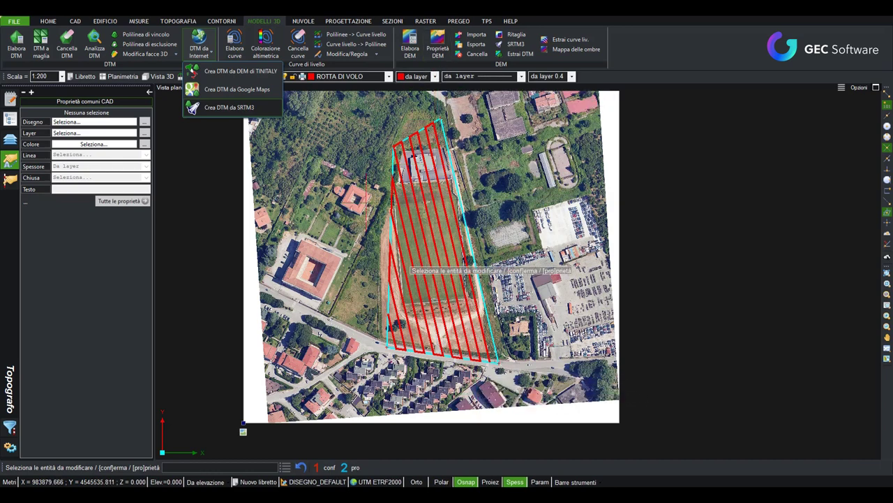
key(Escape)
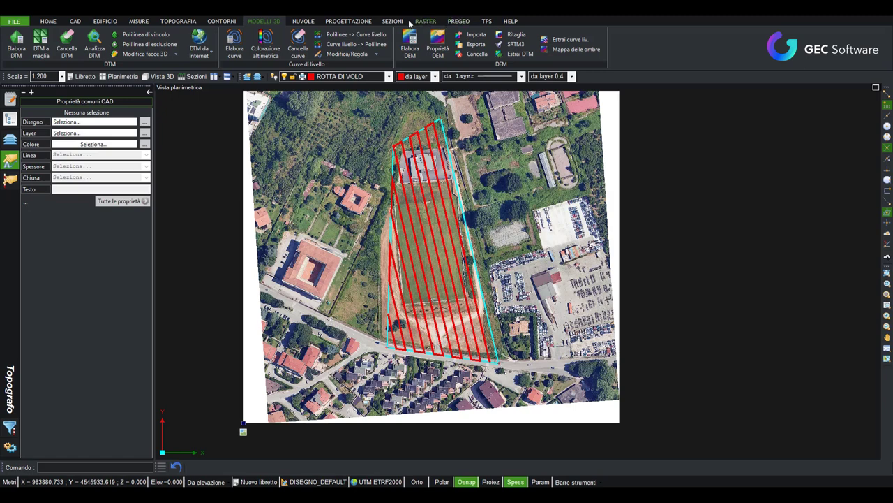
click(307, 22)
click(454, 50)
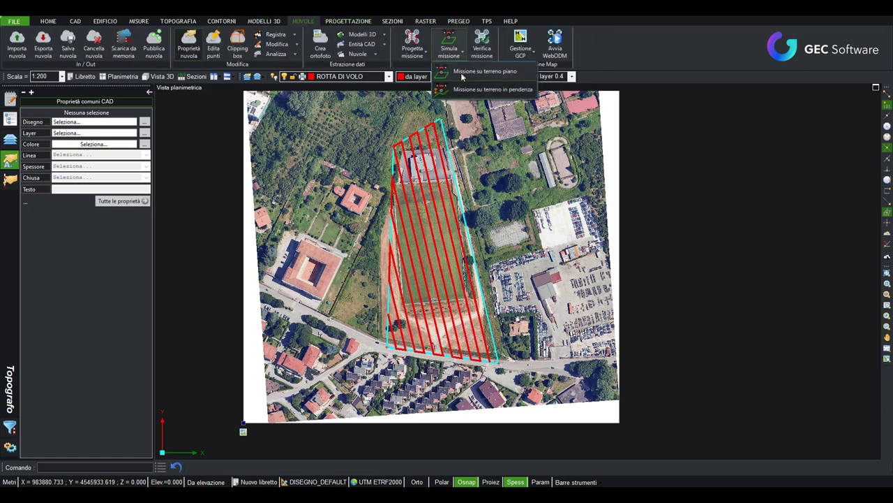
click(487, 74)
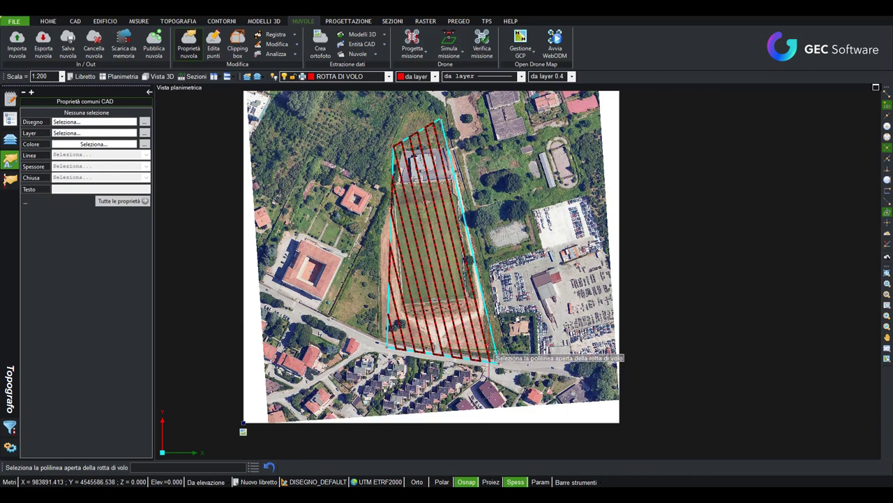
Step: Select the flight route, reverse its direction and preview the simulation at 2.0 m/s
click(489, 357)
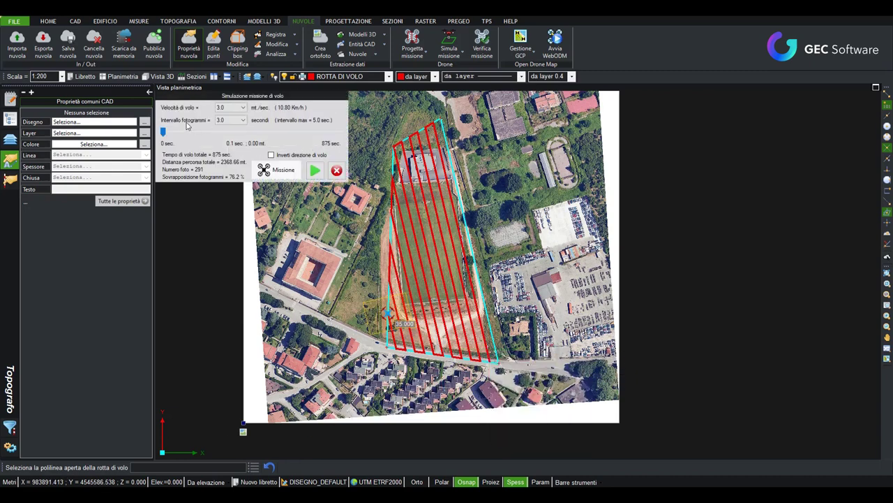
mouse_move(165, 137)
mouse_down()
mouse_move(156, 133)
mouse_move(309, 139)
mouse_up()
click(272, 155)
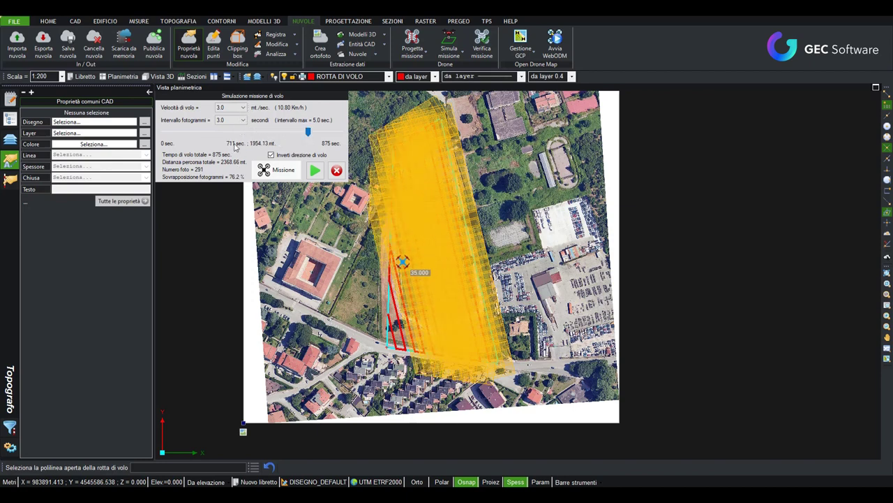
click(243, 109)
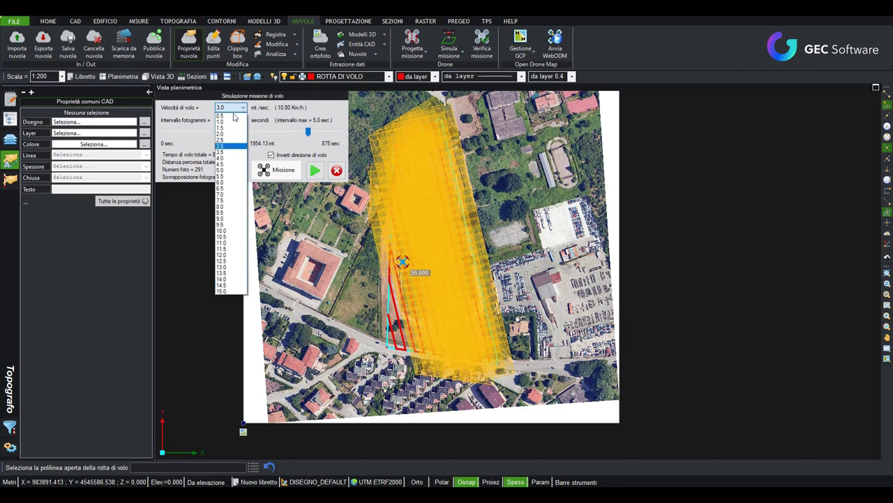
click(227, 129)
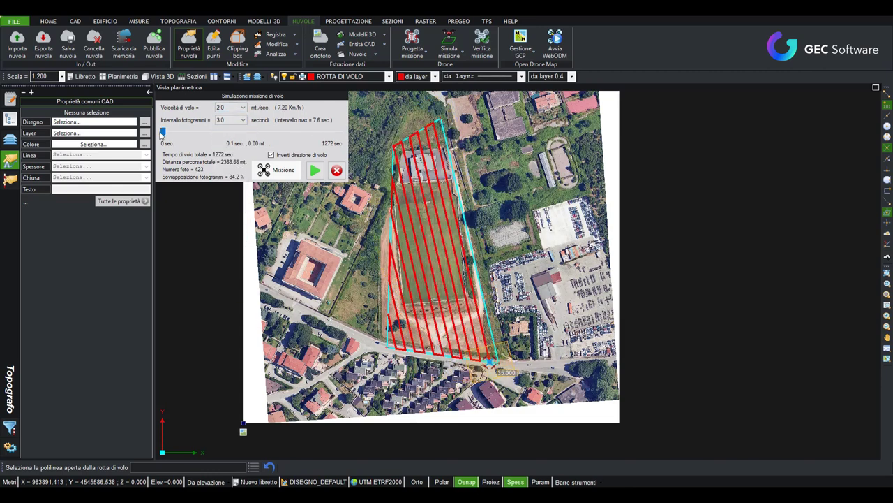
mouse_move(162, 133)
mouse_down()
mouse_move(279, 138)
mouse_move(185, 142)
mouse_move(217, 144)
mouse_up()
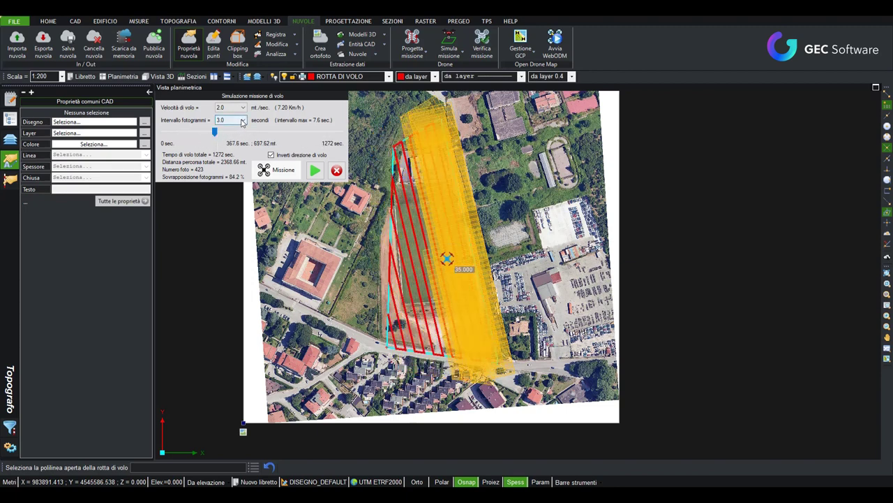
Step: Rerun the simulation at 5.0 m/s flight speed with a 1.0 s photo interval
click(243, 109)
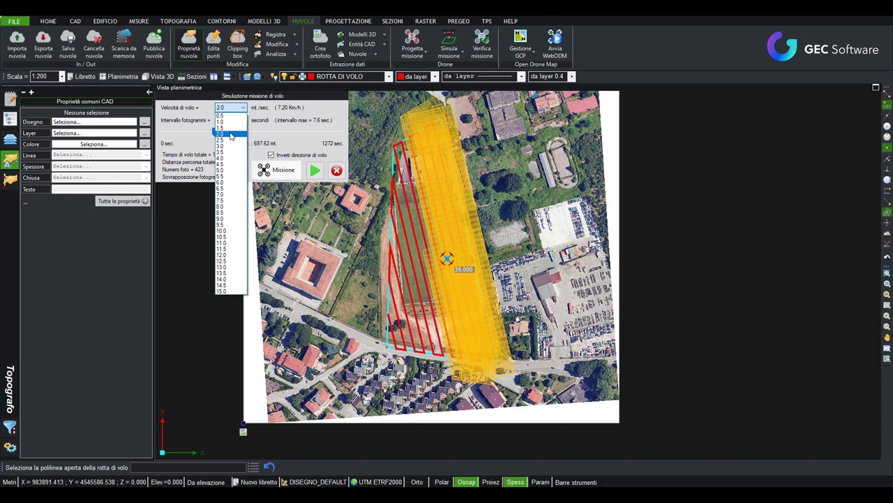
click(222, 171)
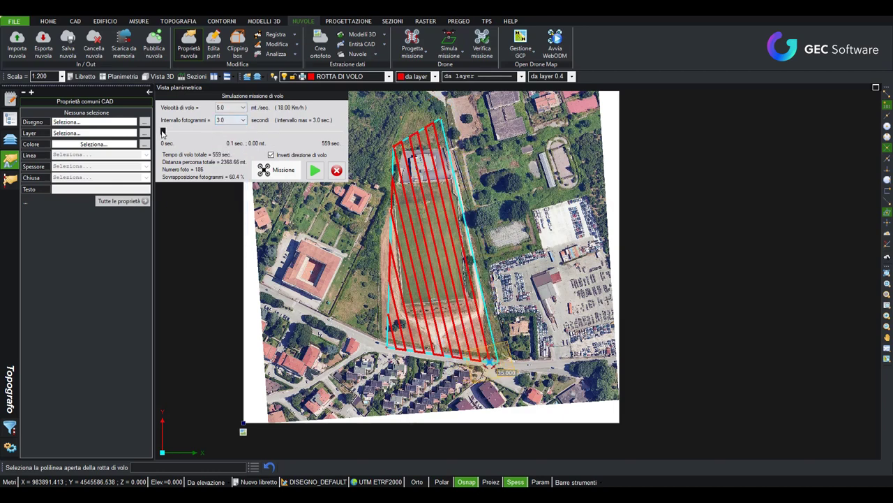
click(243, 122)
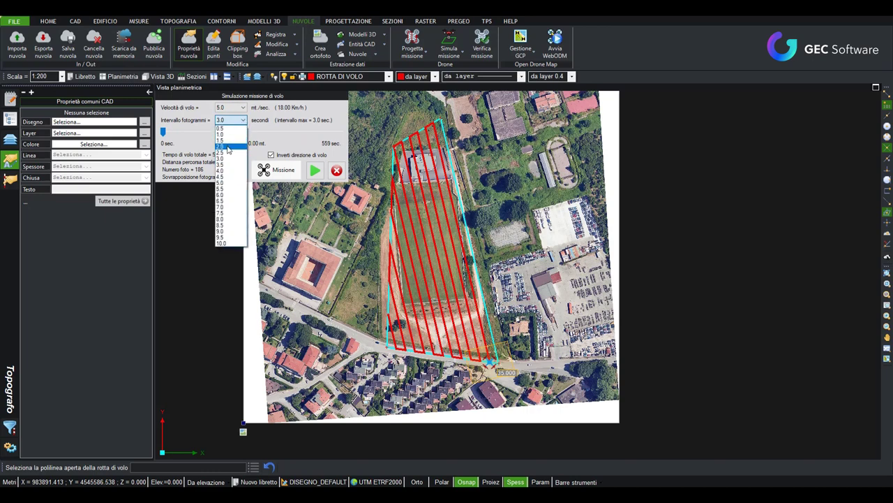
click(226, 134)
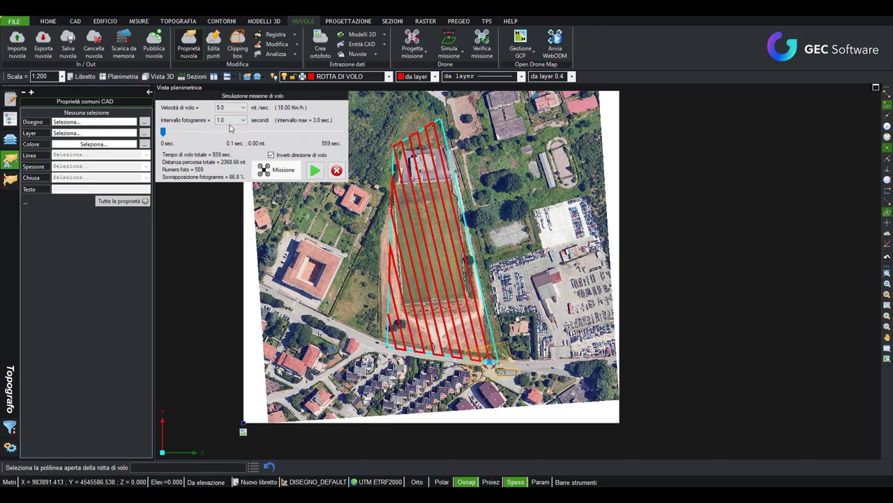
mouse_move(164, 134)
mouse_down()
mouse_move(234, 147)
mouse_move(349, 142)
mouse_move(159, 144)
mouse_move(284, 150)
mouse_up()
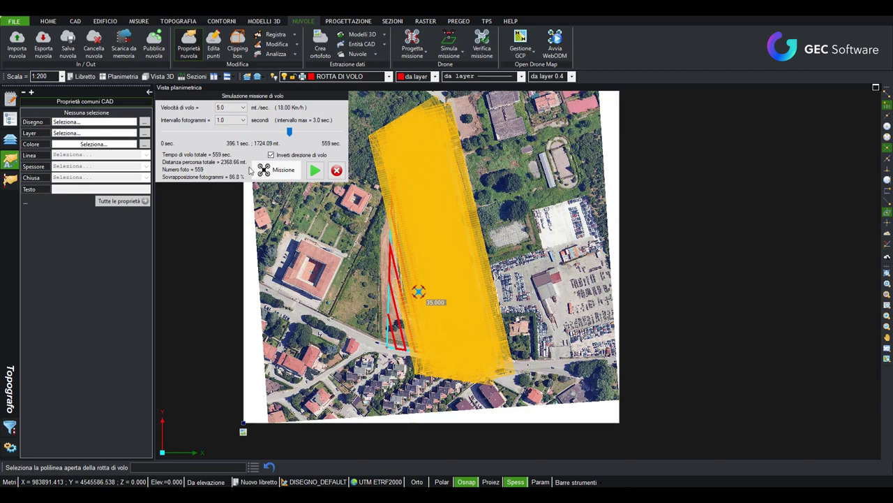
Step: Export the mission as a Missione per Litchi (mis) file
click(289, 174)
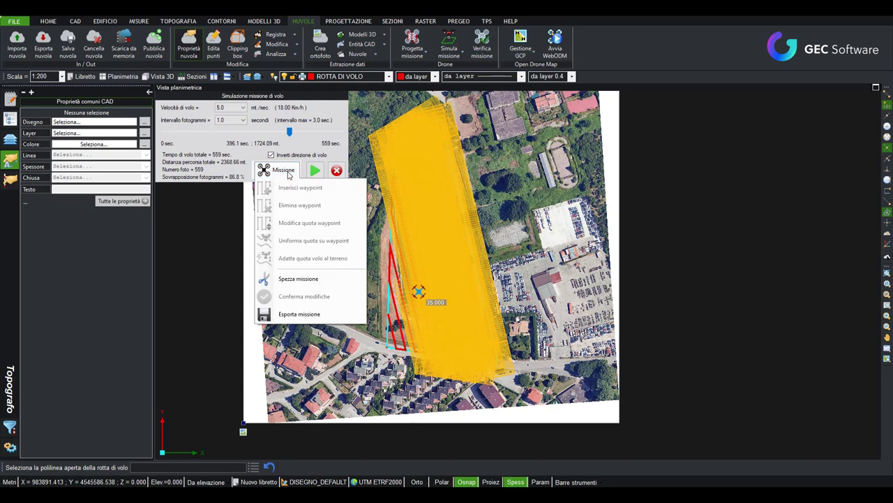
click(301, 315)
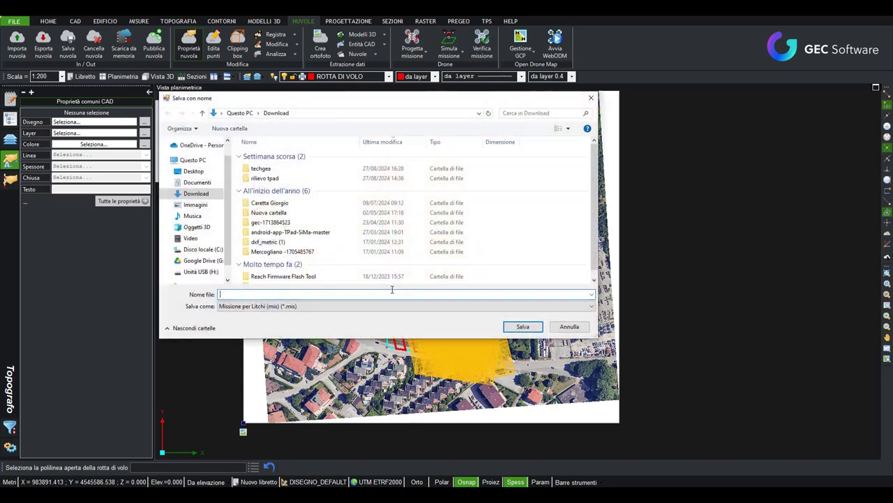
click(300, 306)
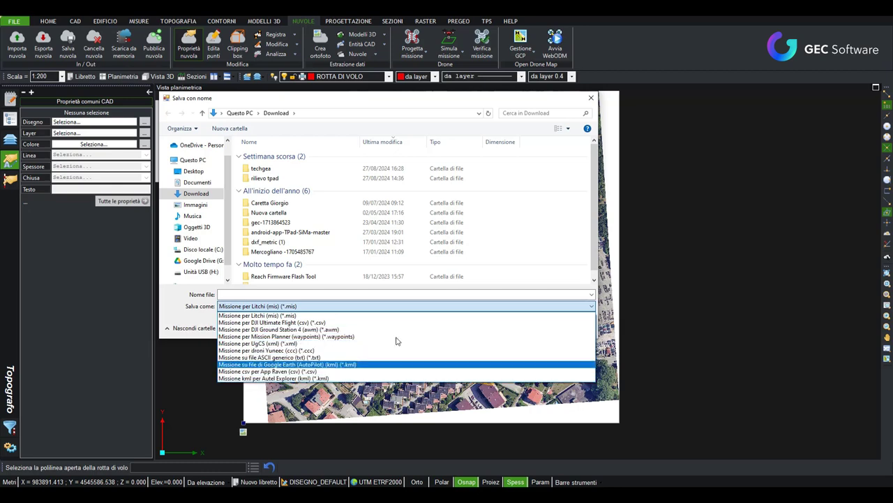
click(552, 131)
click(591, 98)
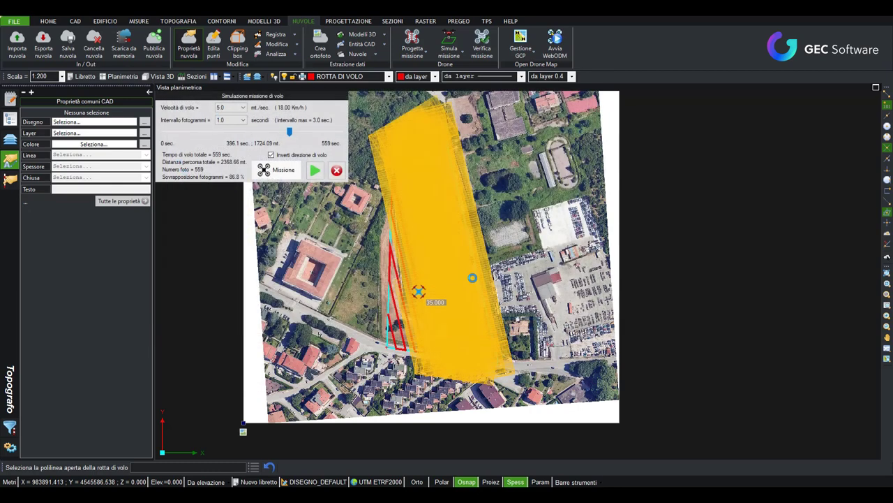
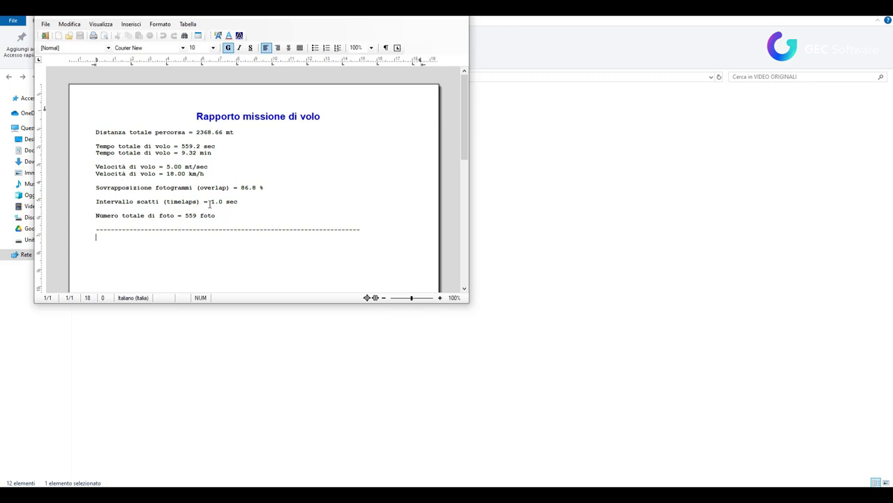
Step: Close the Rapporto missione and Simulazione missione panels, and show Libretti delle misure in the side panel
click(458, 19)
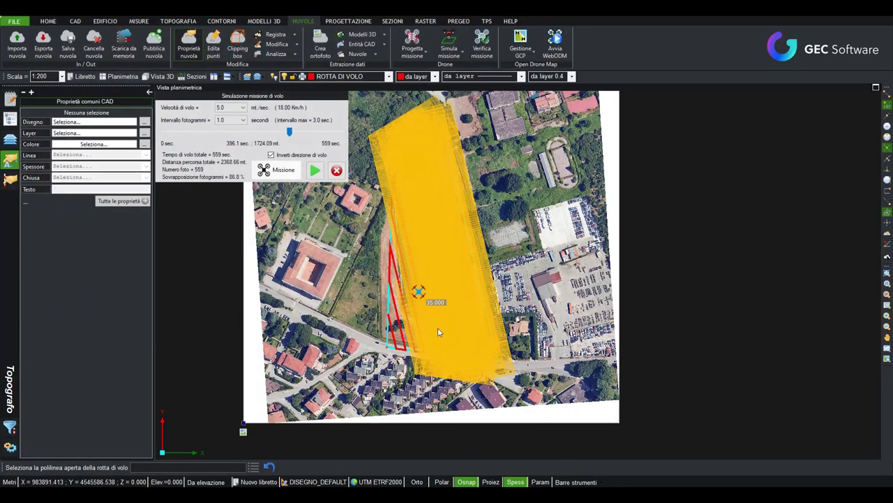
click(335, 171)
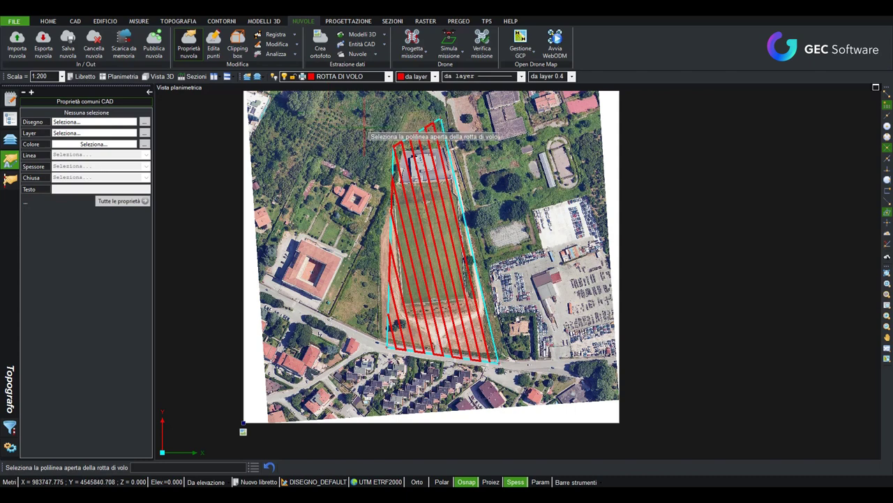
click(11, 102)
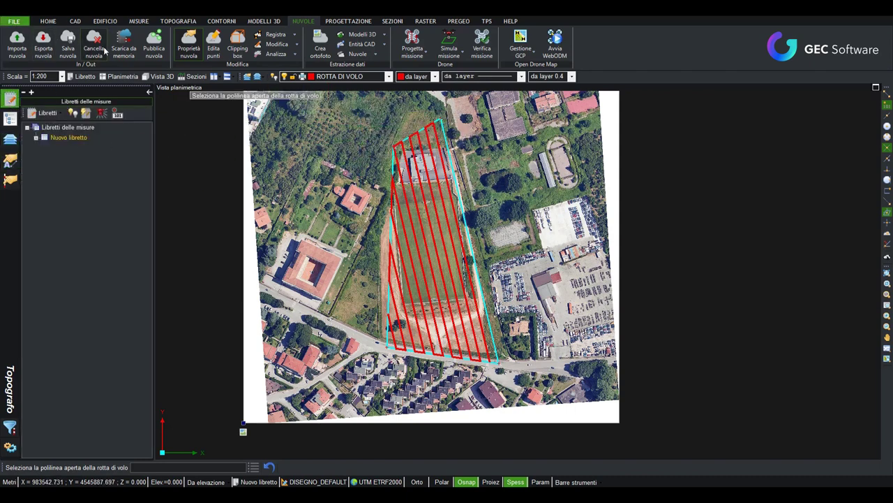
click(14, 21)
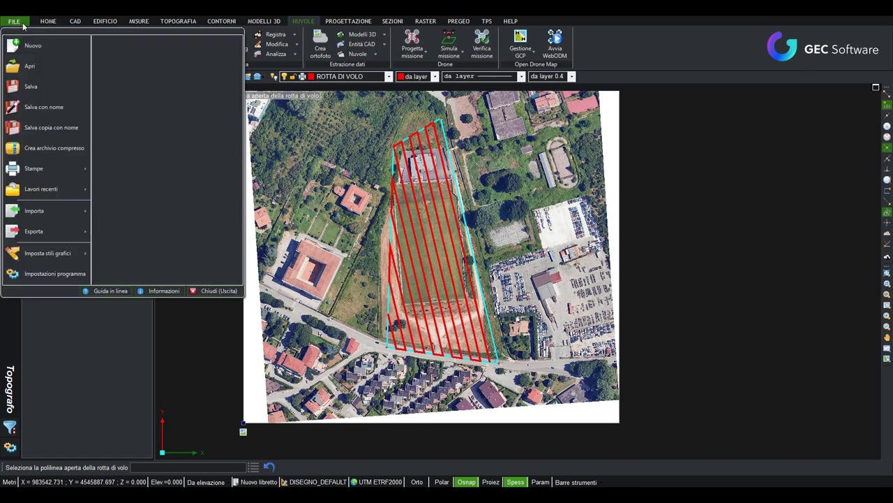
Step: Open a recent .thp job from Lavori recenti without saving the drone drawing, dismissing the Attenzione warning
click(32, 66)
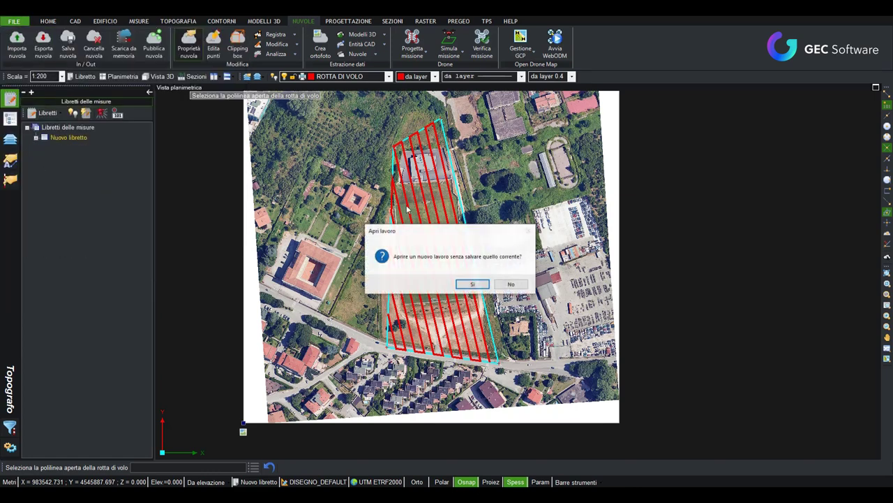
click(473, 283)
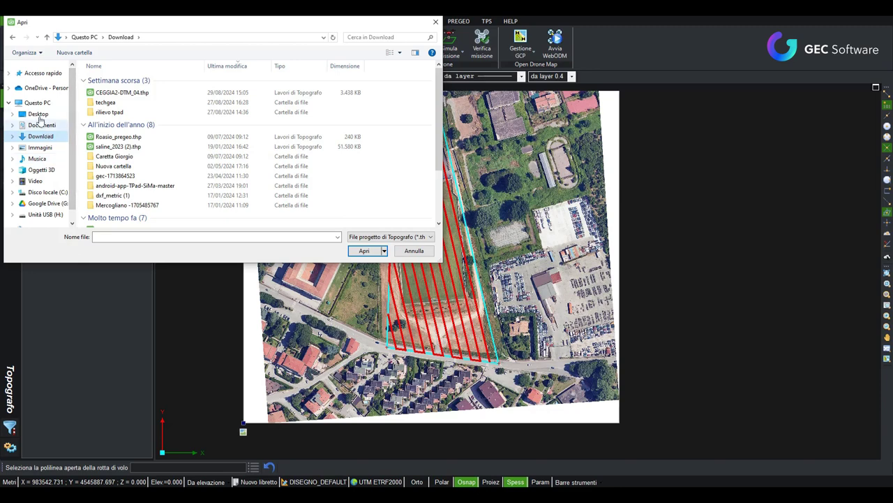
click(413, 250)
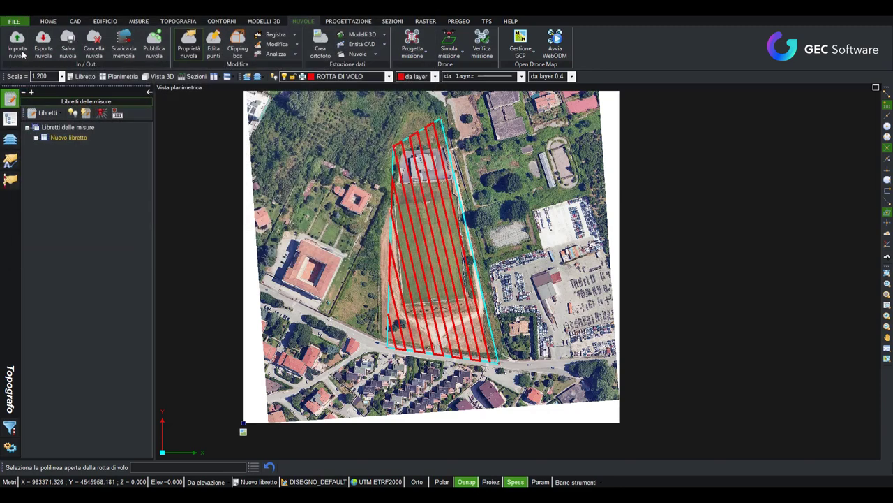
click(14, 21)
mouse_move(42, 188)
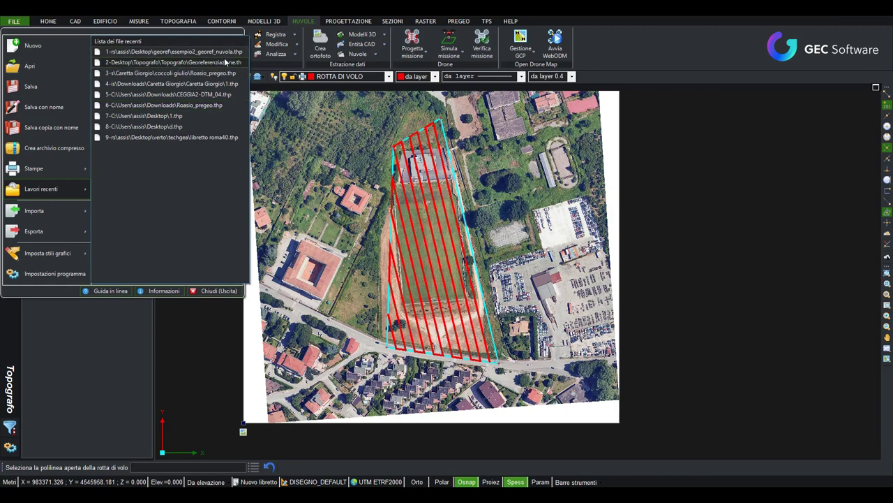
mouse_move(159, 51)
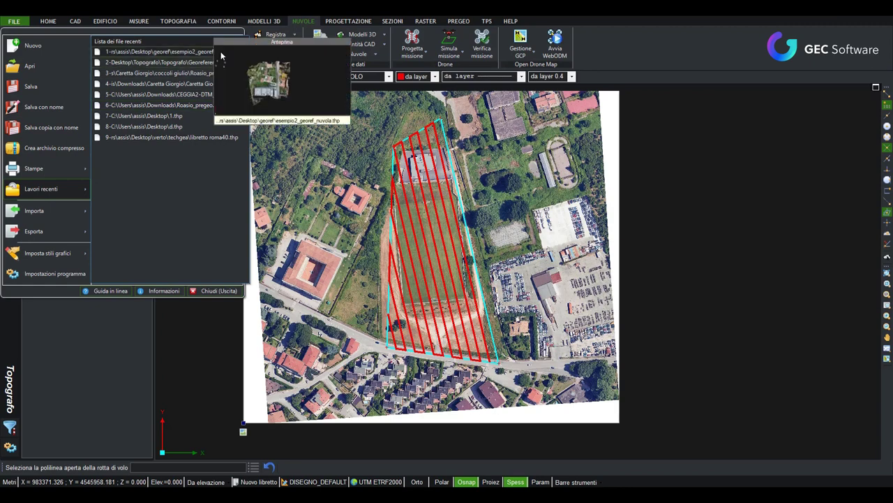
click(202, 53)
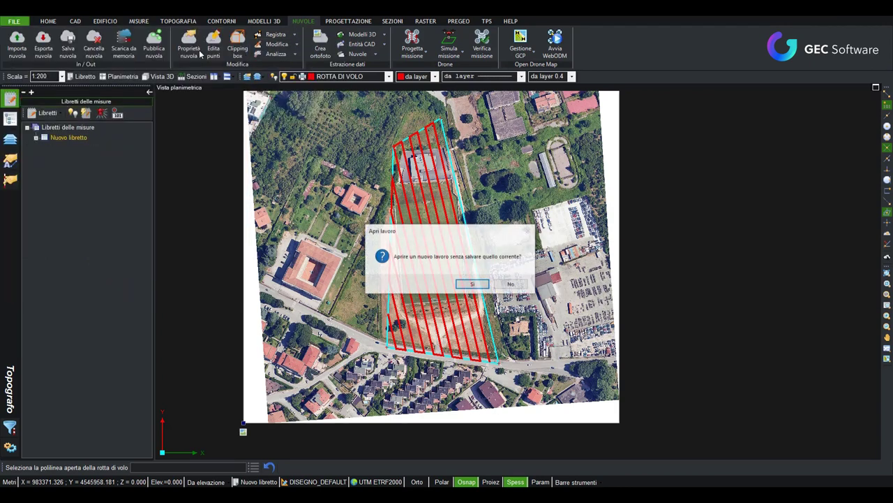
click(471, 284)
click(523, 286)
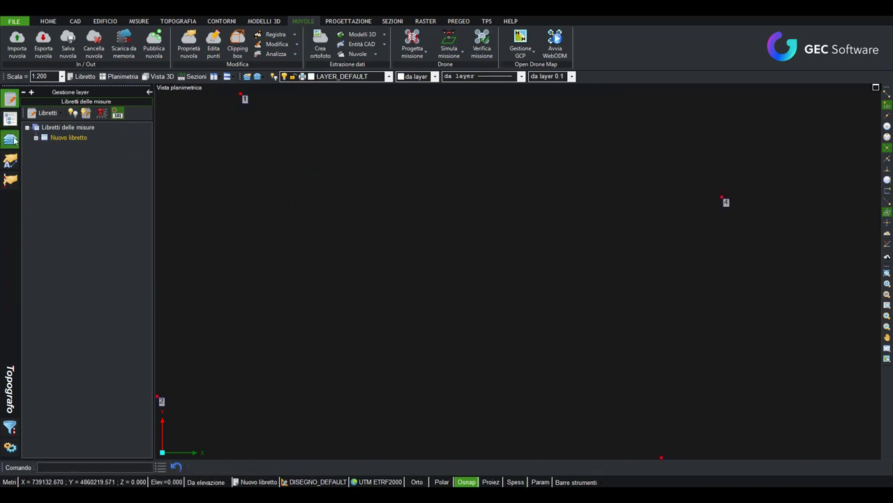
Step: Load point cloud B via Gestione progetto's Nuvole di punti and centre the view on the house and lawn
click(10, 139)
click(10, 119)
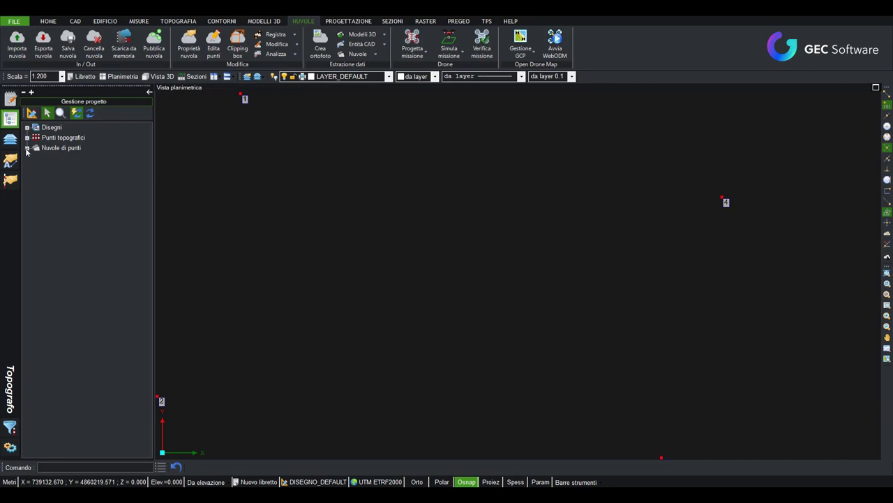
double_click(52, 160)
click(475, 282)
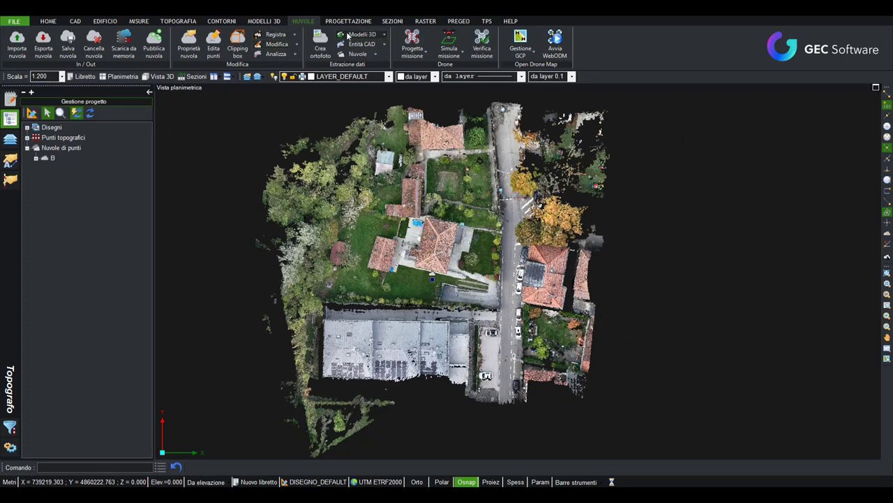
click(384, 34)
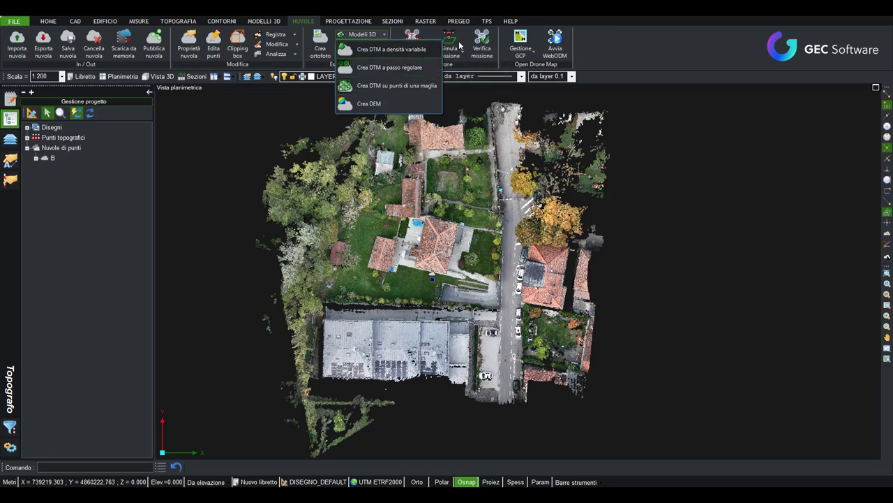
key(Escape)
click(382, 46)
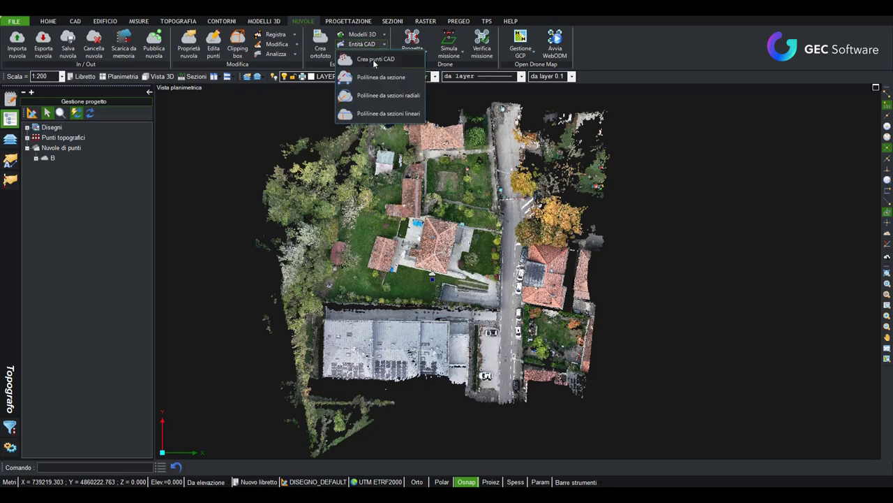
scroll(369, 288, up, 3)
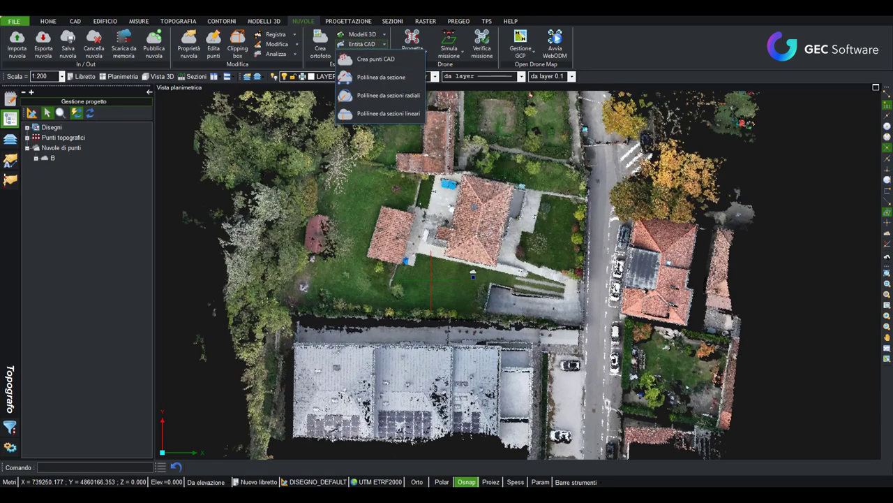
middle_drag(368, 288, 299, 316)
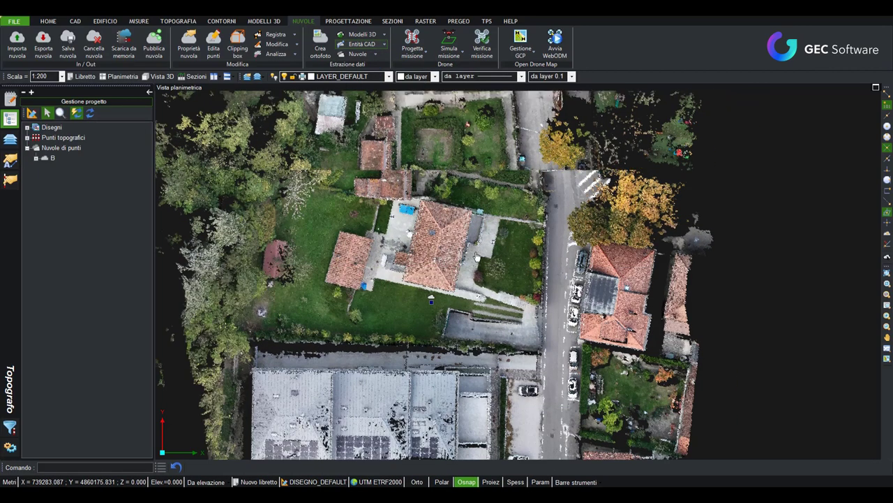
Step: Start a polyline and create layer NUOVO_LAYER_1 in cyan (colour 4), set as current
click(76, 21)
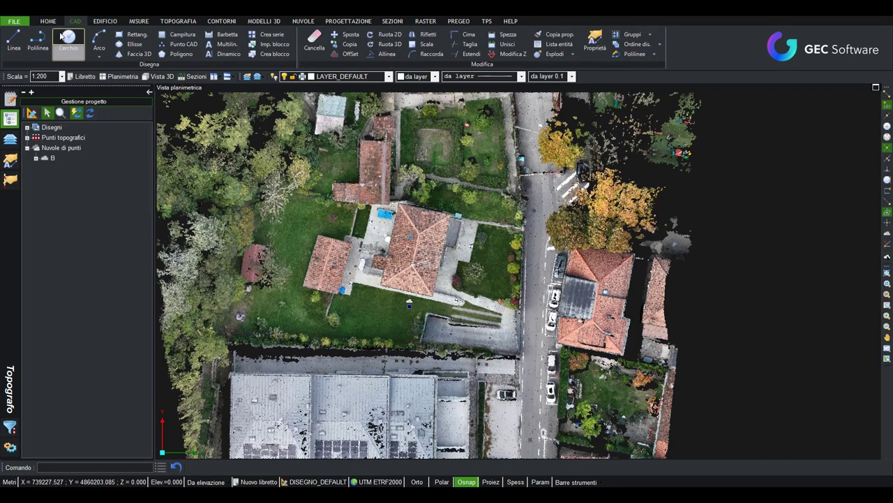
click(37, 41)
click(246, 77)
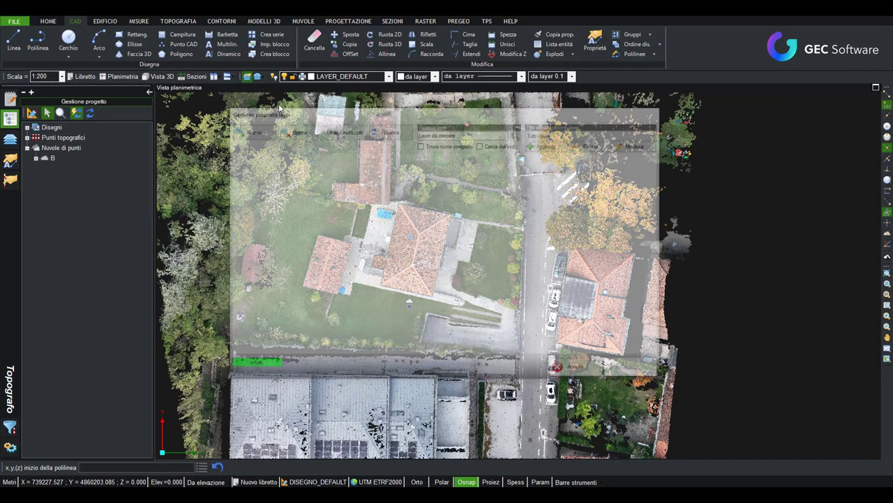
click(249, 130)
click(427, 249)
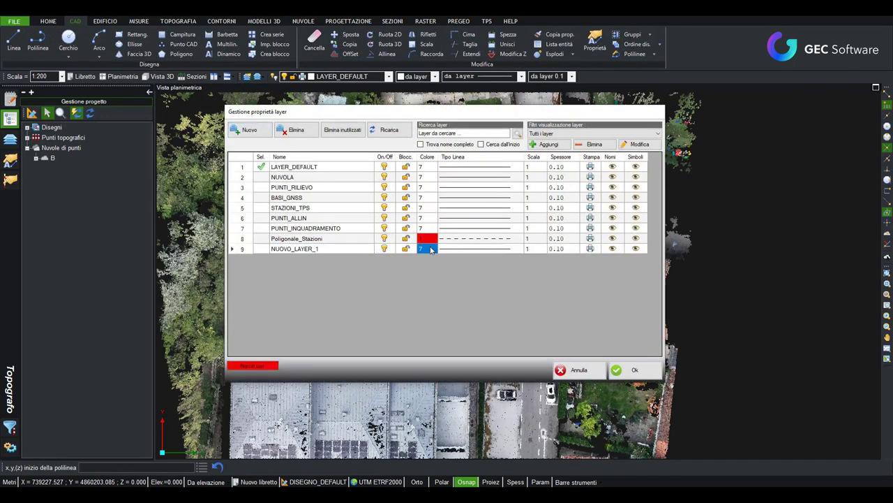
click(380, 276)
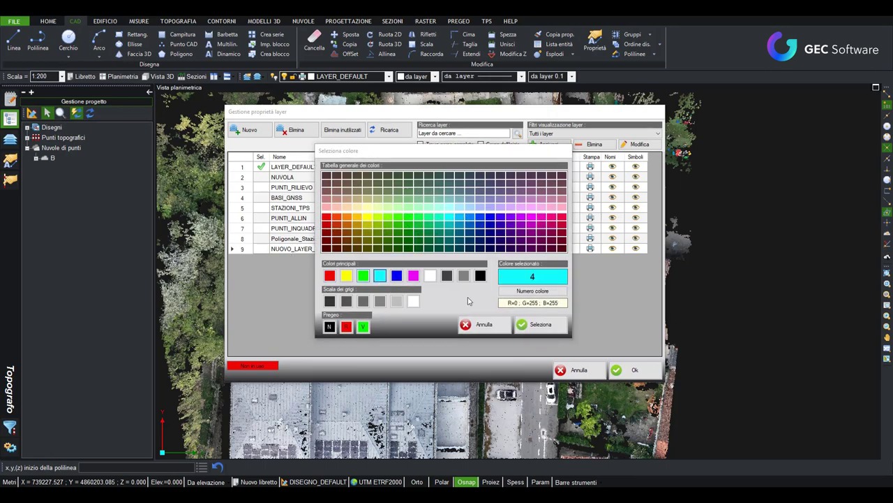
click(538, 324)
click(261, 249)
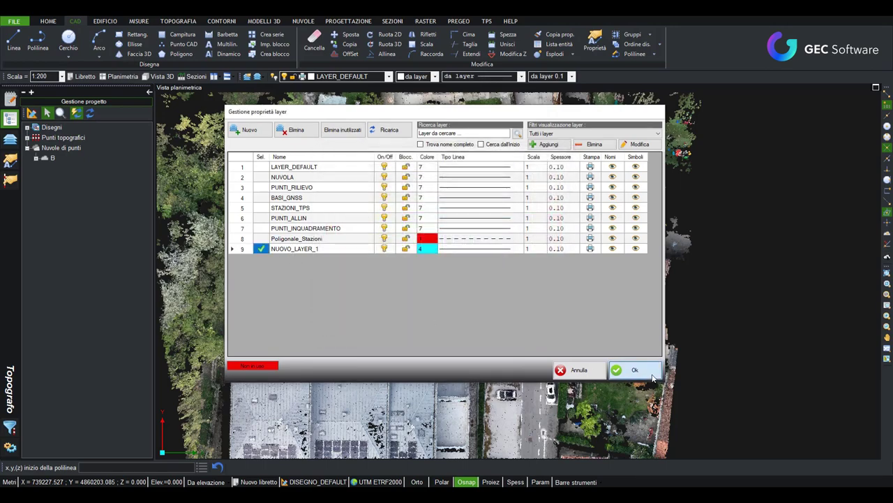
click(632, 370)
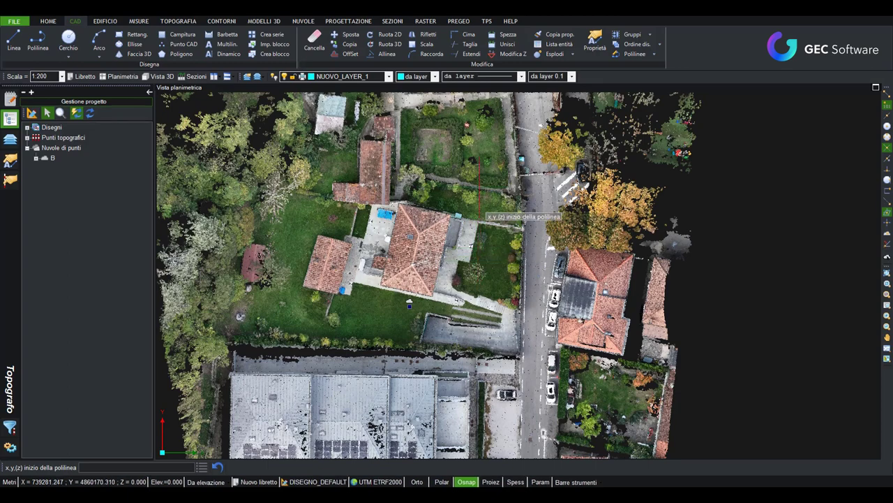
Step: Confirm the point-cloud snap settings and zoom in on the garden
click(888, 258)
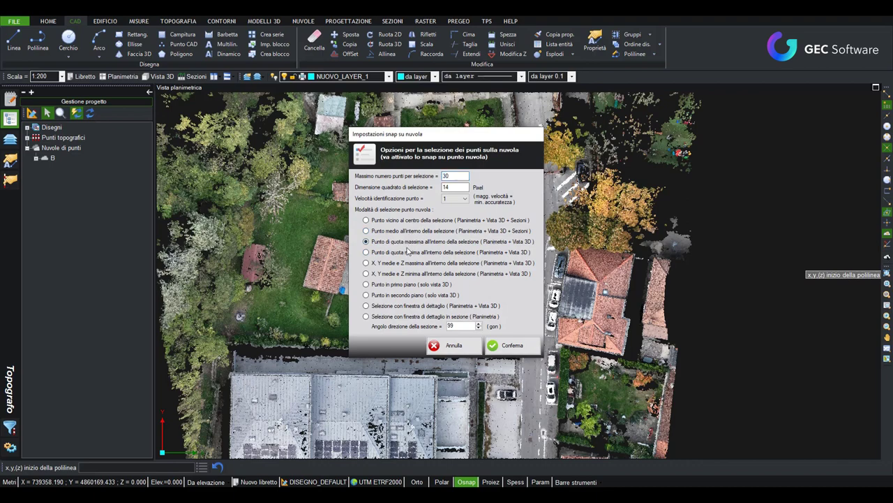
click(512, 345)
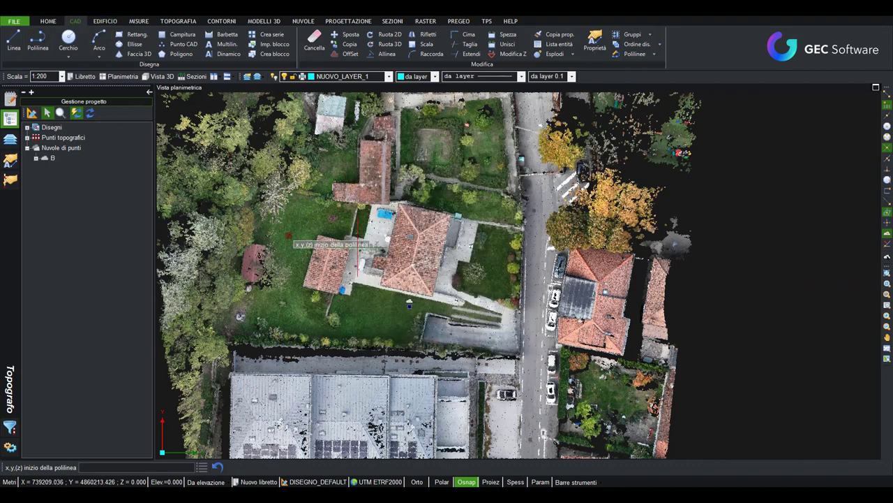
scroll(472, 230, up, 2)
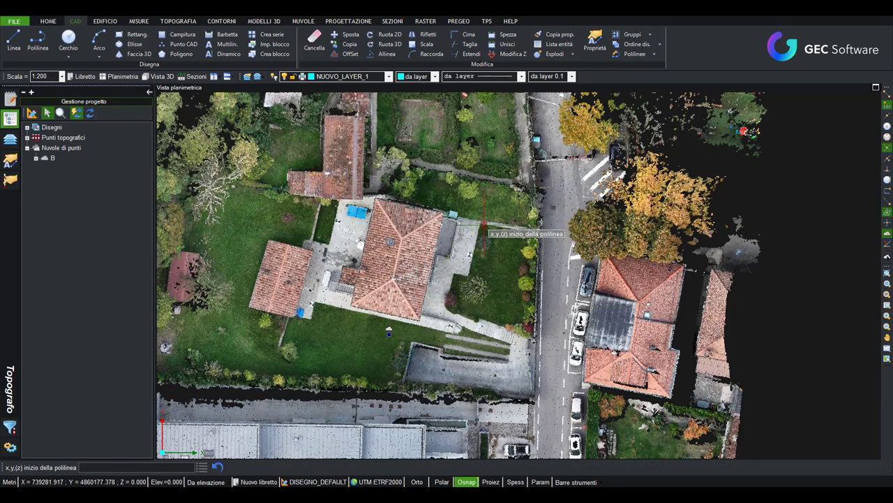
Step: Trace the lawn outline with seven vertices and close the polyline
click(484, 229)
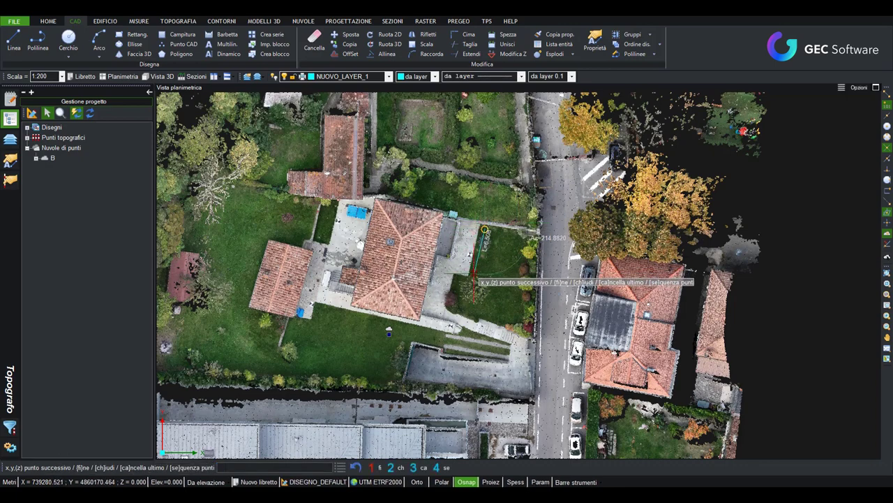
click(472, 275)
click(457, 272)
click(441, 306)
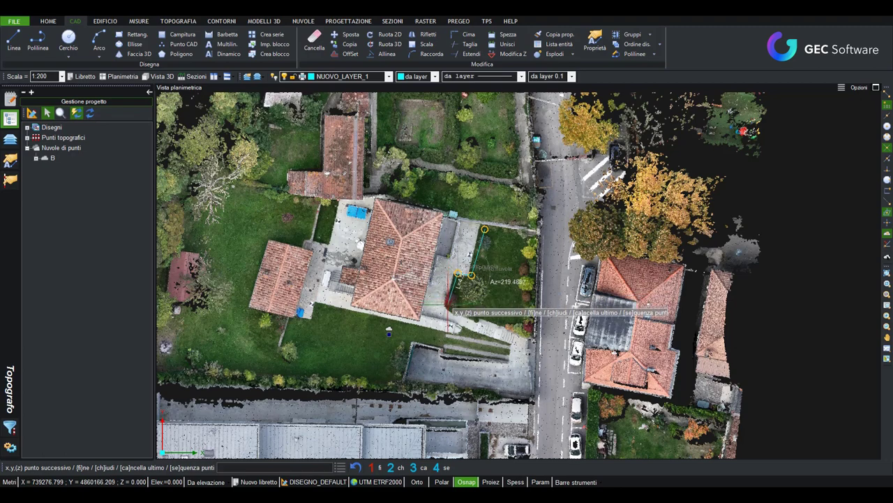
click(517, 322)
click(517, 303)
click(520, 261)
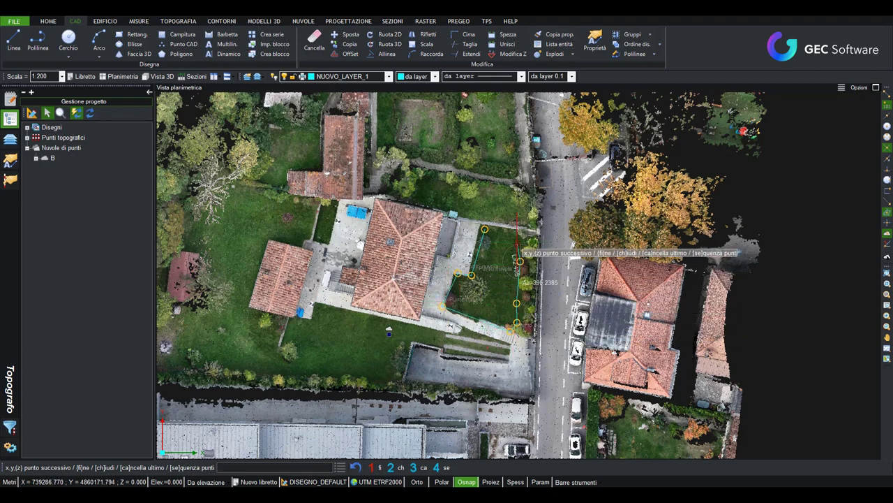
key(2)
scroll(544, 269, up, 2)
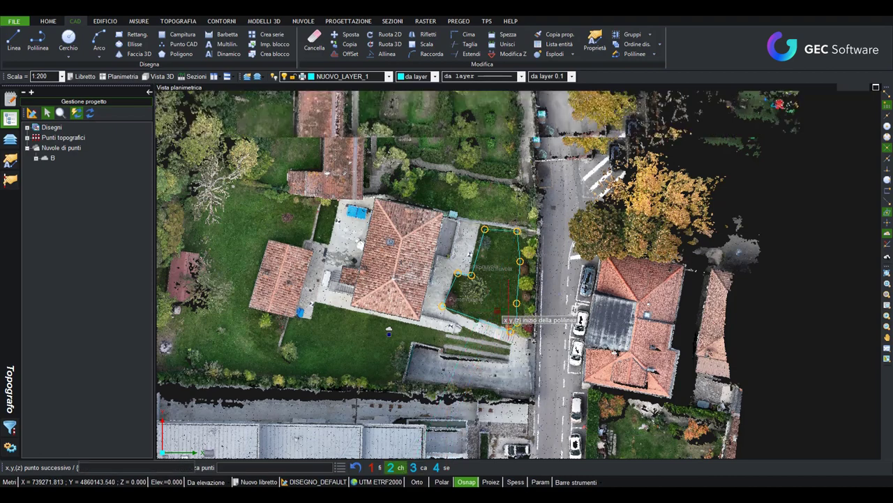
scroll(551, 268, up, 2)
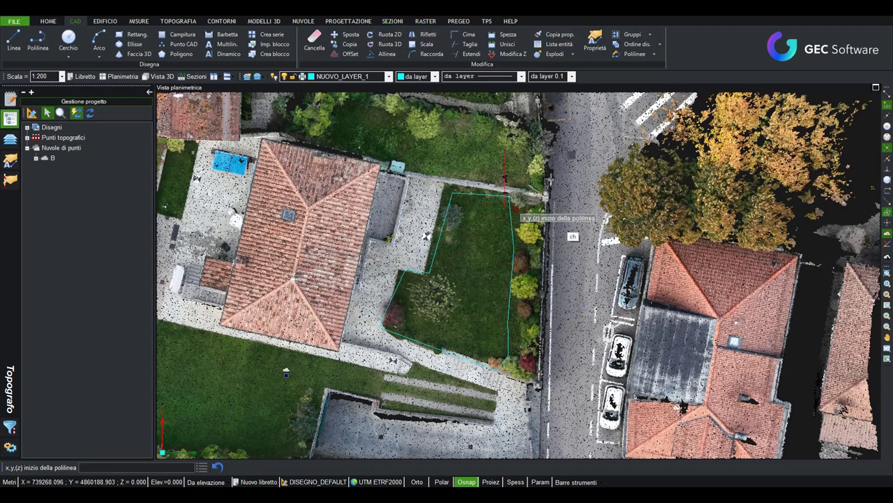
Step: Start Crea punti CAD from the Nuvole > Entità CAD commands
click(295, 20)
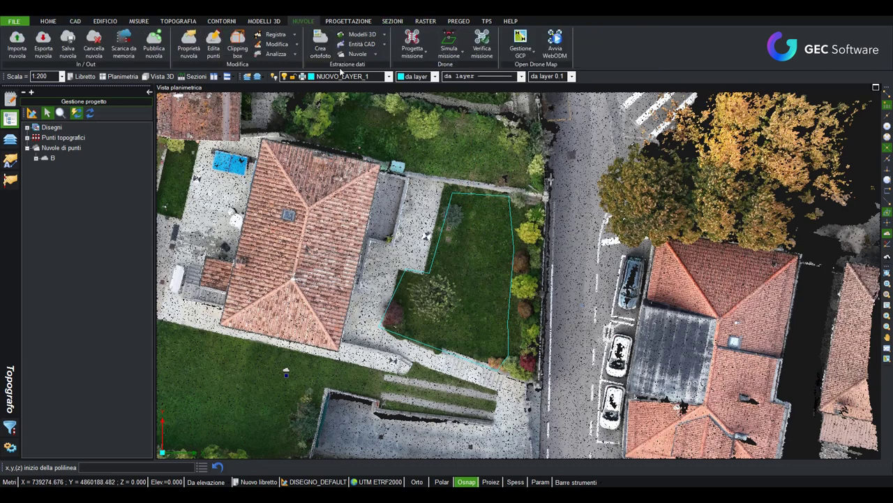
click(373, 35)
click(375, 54)
click(375, 54)
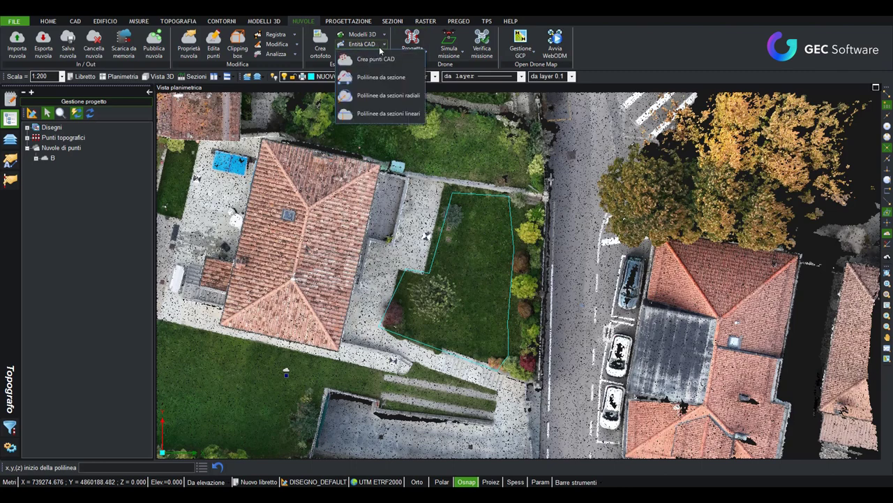
click(377, 67)
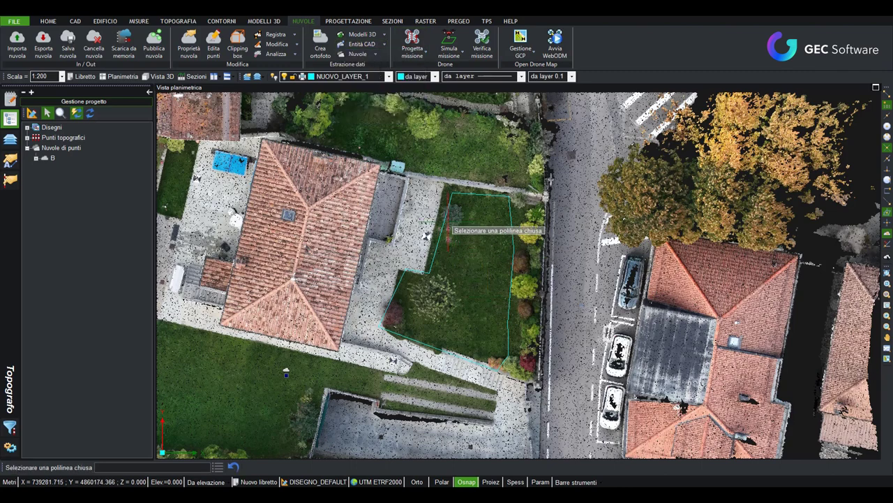
Step: Add a blue layer named PUNTI and make it the current layer
click(247, 76)
click(249, 130)
text(punt)
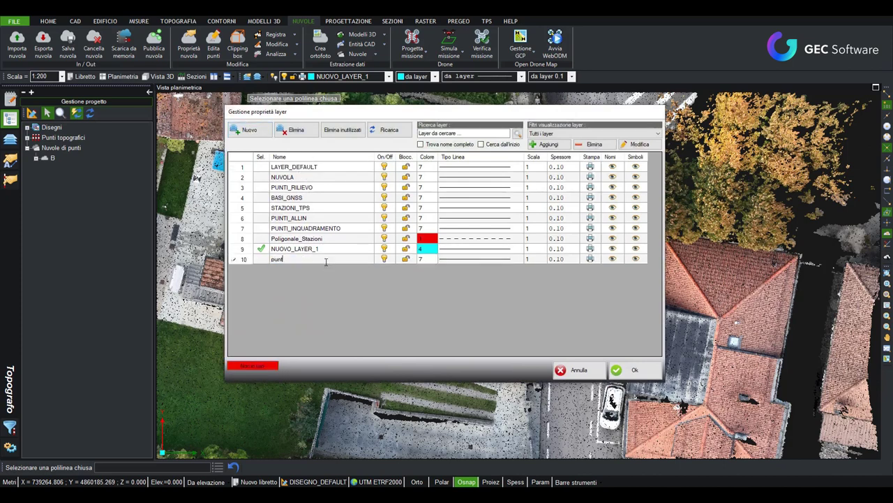
text(i)
key(Return)
click(432, 257)
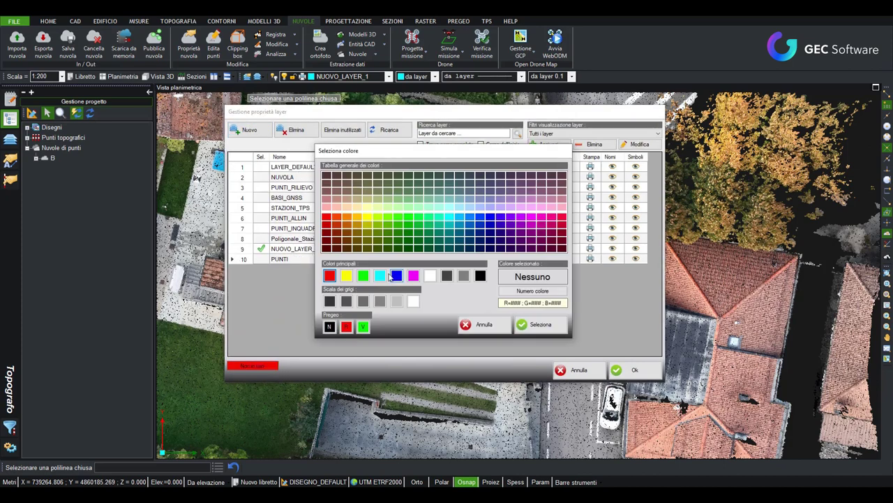
click(397, 276)
click(540, 323)
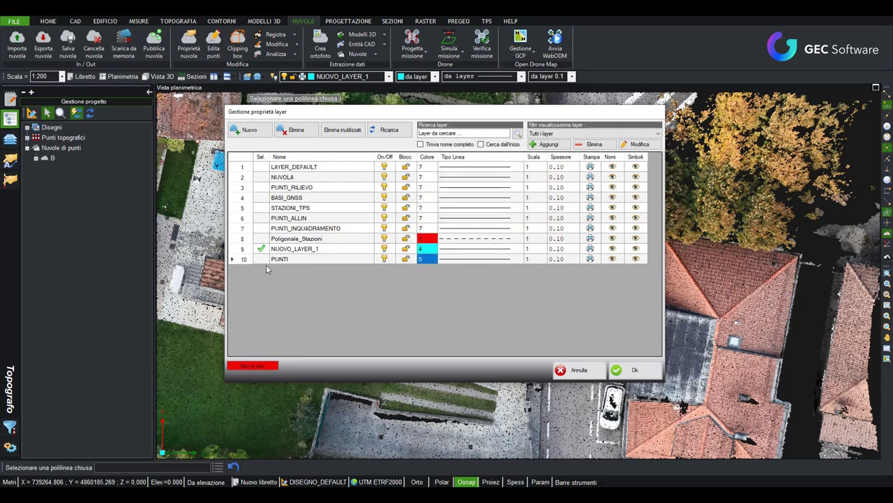
click(634, 370)
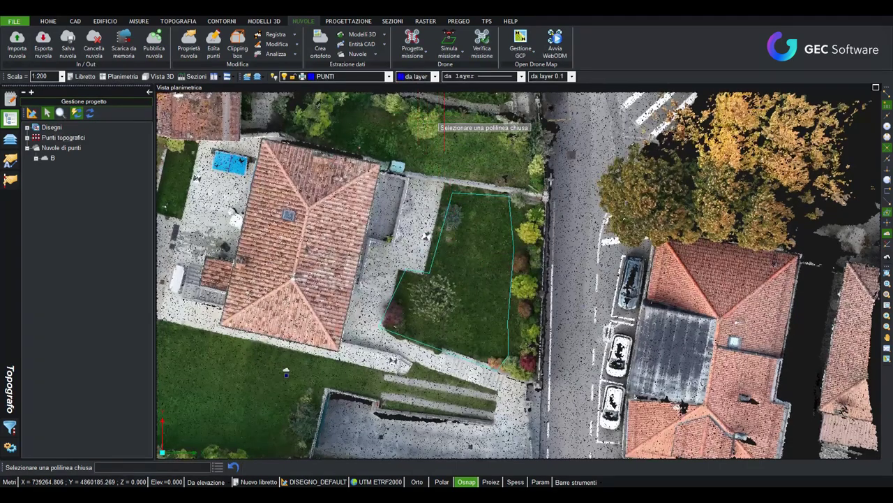
Step: Pick the garden polyline as boundary and accept the density to extract CAD points
click(426, 236)
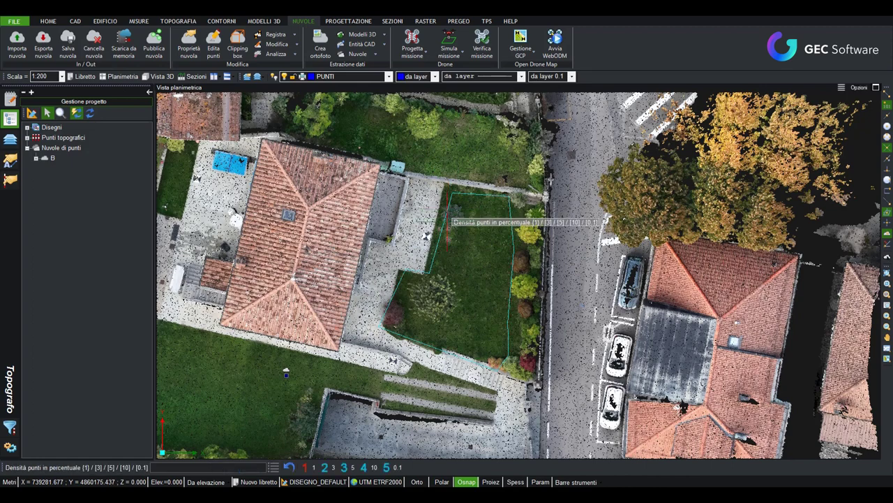
click(304, 468)
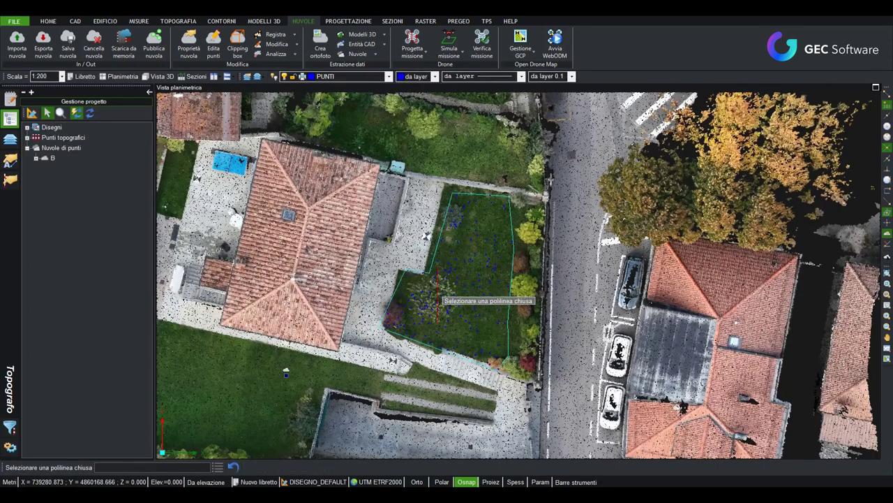
scroll(438, 293, up, 1)
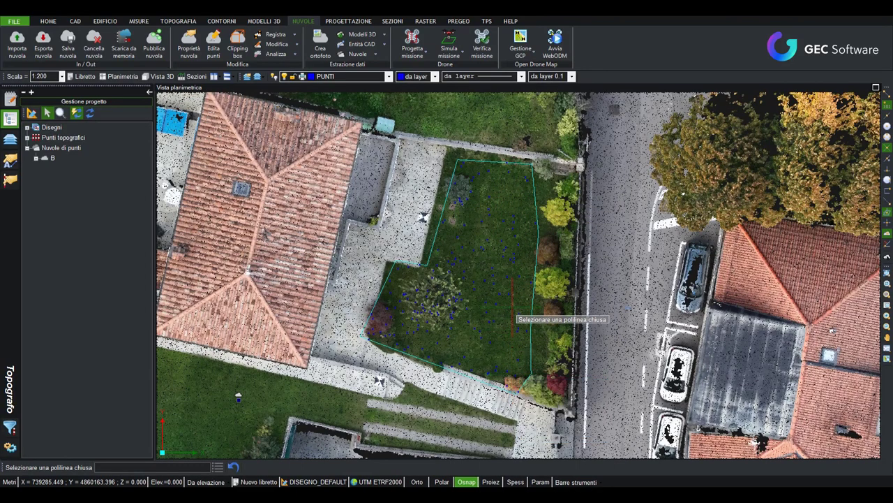
click(178, 20)
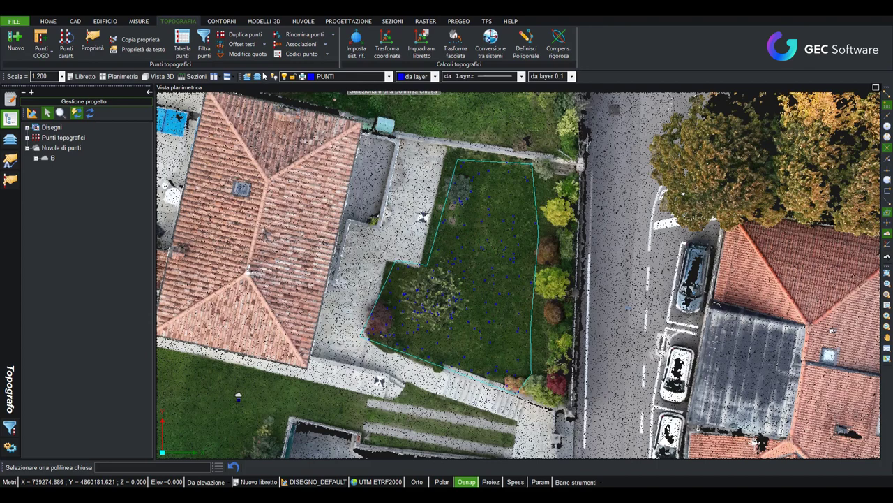
Step: Add a yellow layer named DTM in the layer properties manager
click(247, 76)
key(Down)
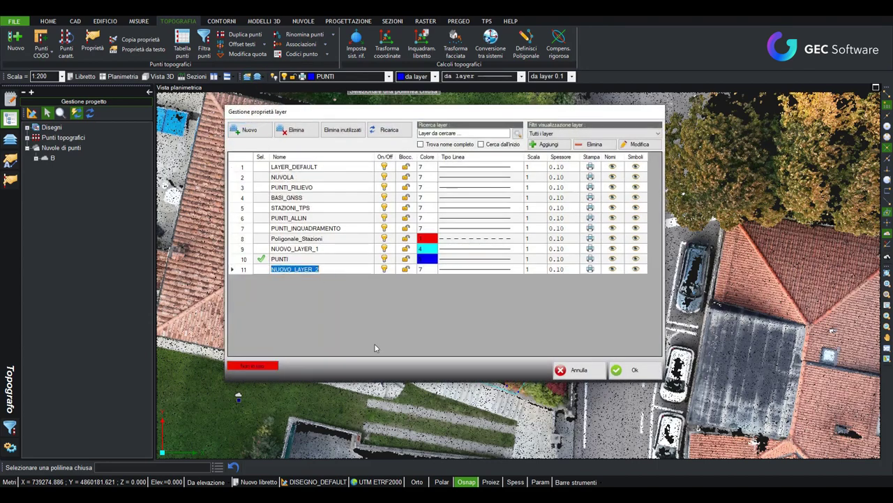
text(dTM)
key(Return)
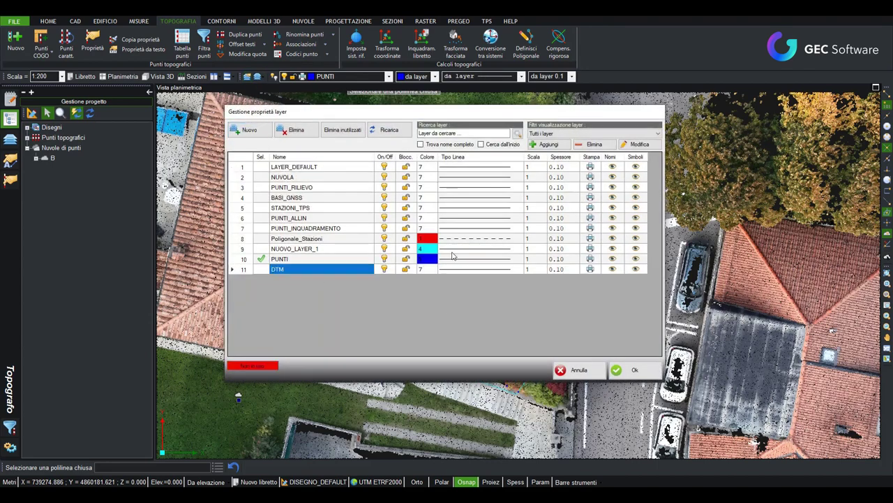
click(436, 269)
click(435, 271)
click(355, 272)
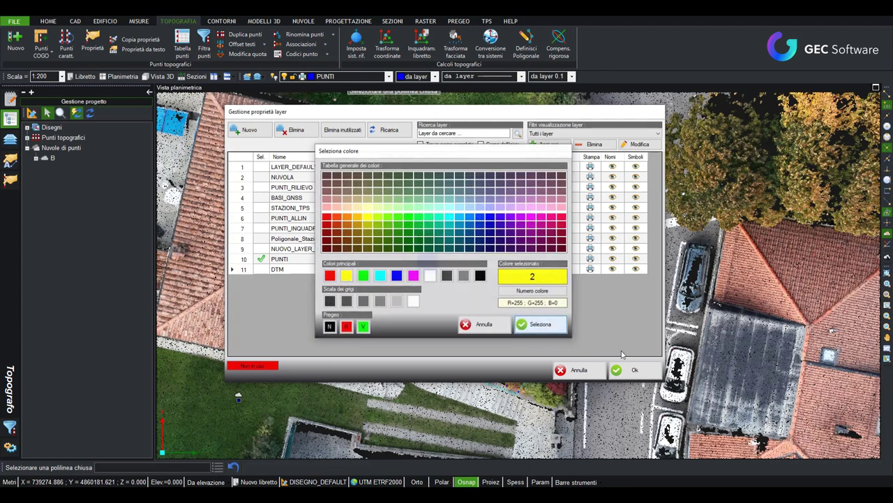
click(534, 323)
click(634, 369)
Step: Generate a DTM from the cloud inside the garden polyline onto layer DTM, including CAD entities
click(303, 21)
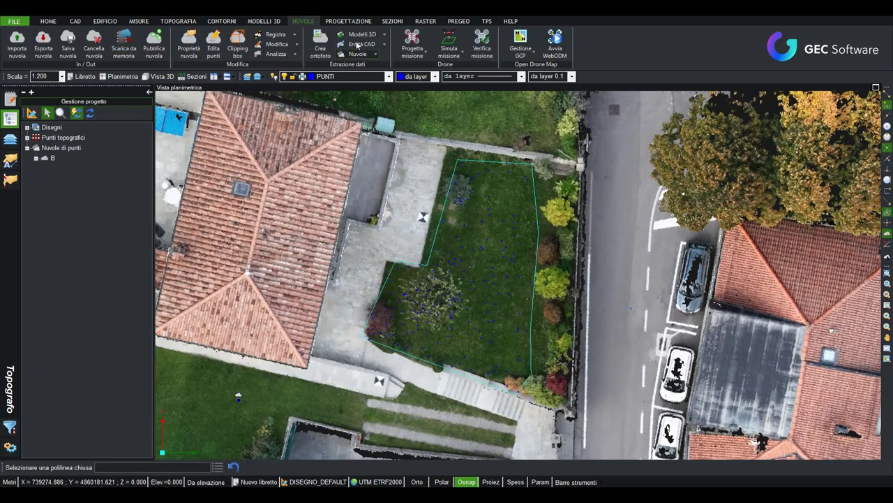
click(377, 34)
click(391, 49)
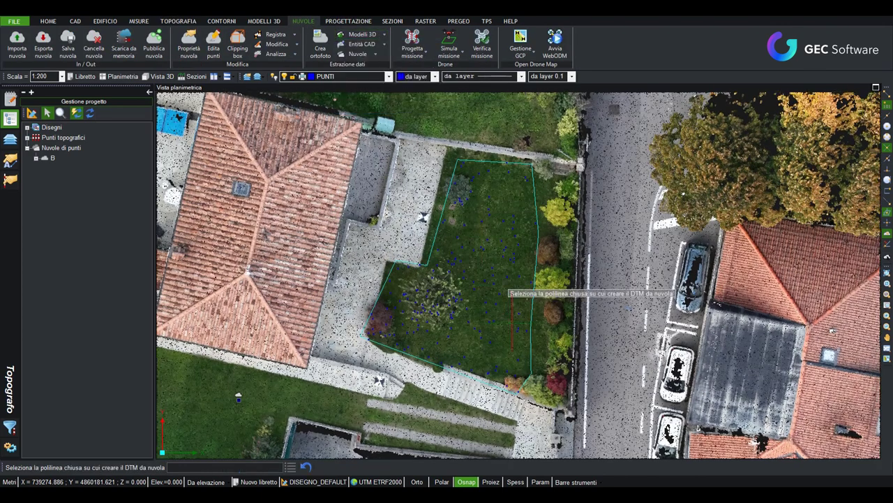
click(455, 178)
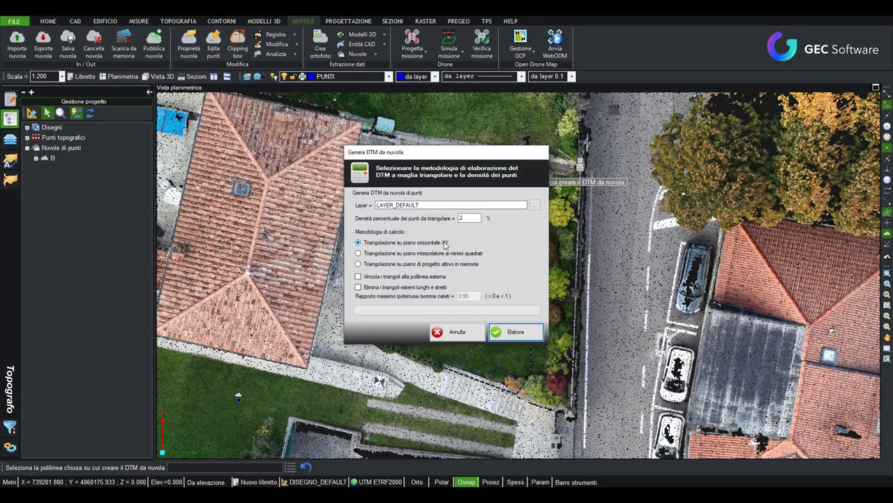
click(534, 206)
click(377, 280)
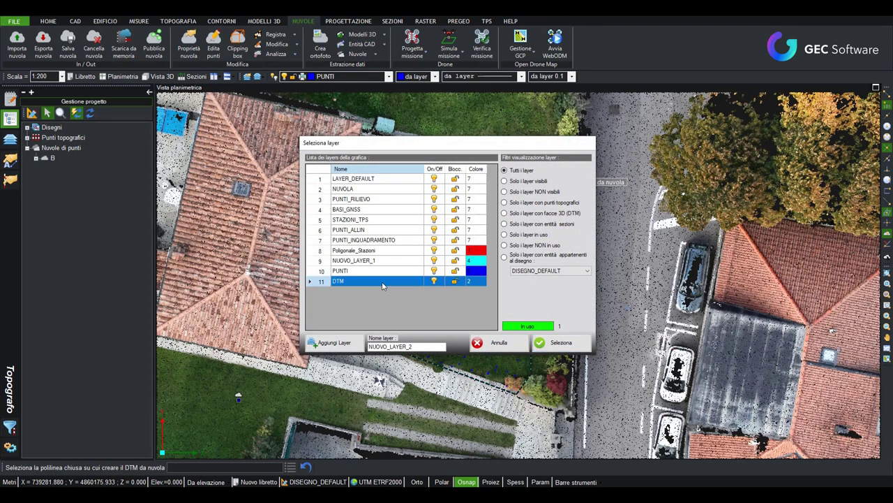
click(586, 344)
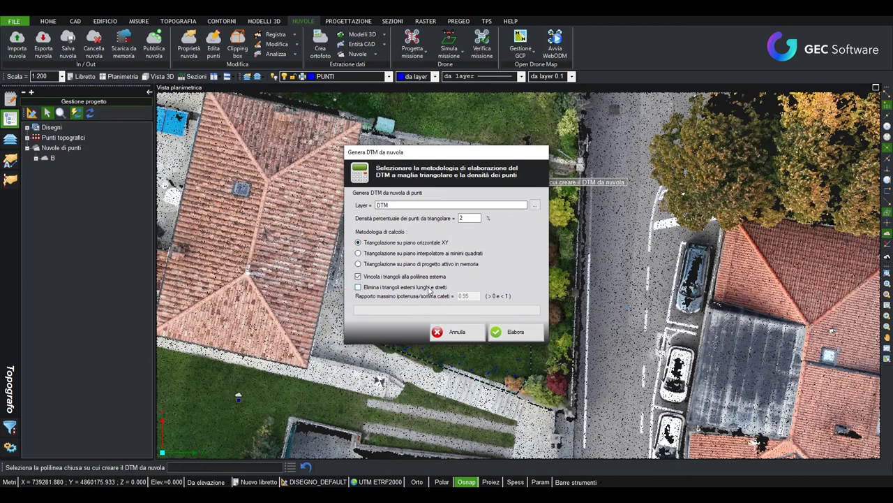
click(515, 333)
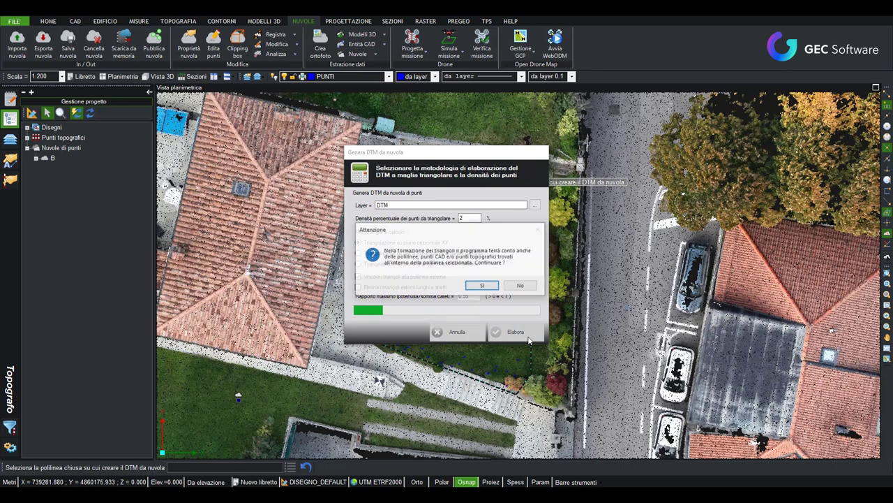
click(482, 287)
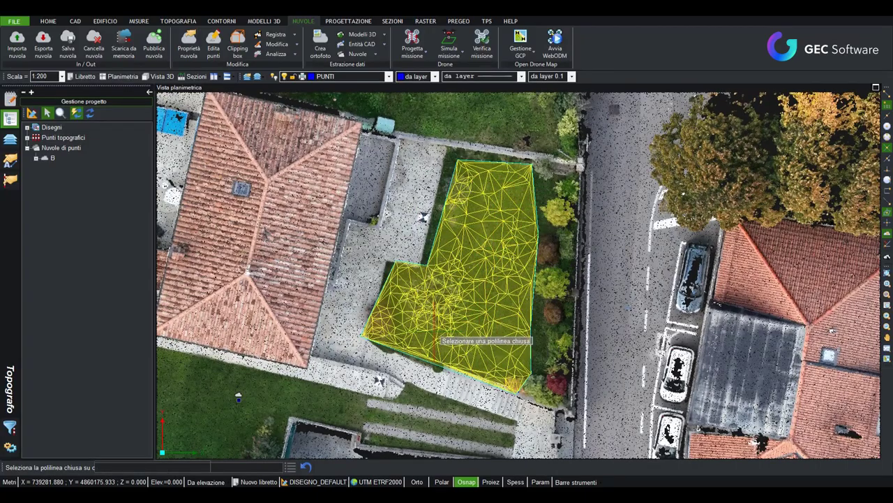
click(164, 78)
scroll(525, 281, up, 3)
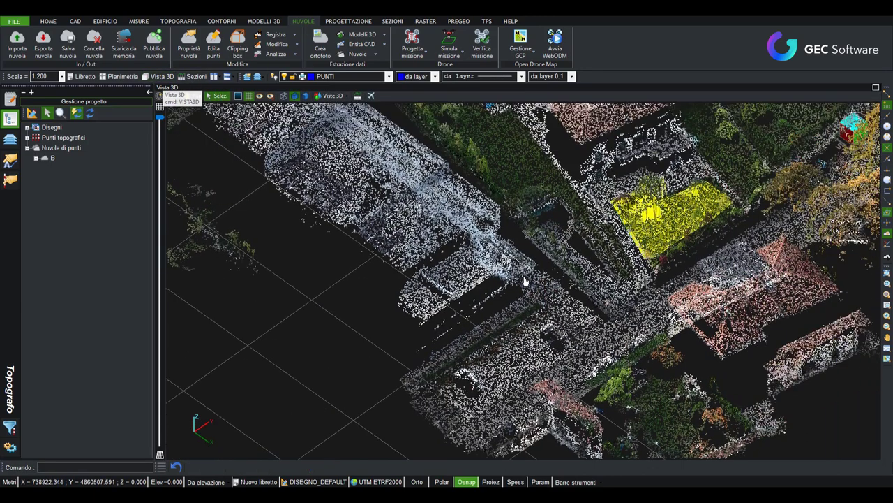
scroll(525, 281, up, 1)
scroll(525, 281, up, 1)
scroll(525, 281, up, 1)
scroll(525, 281, up, 1)
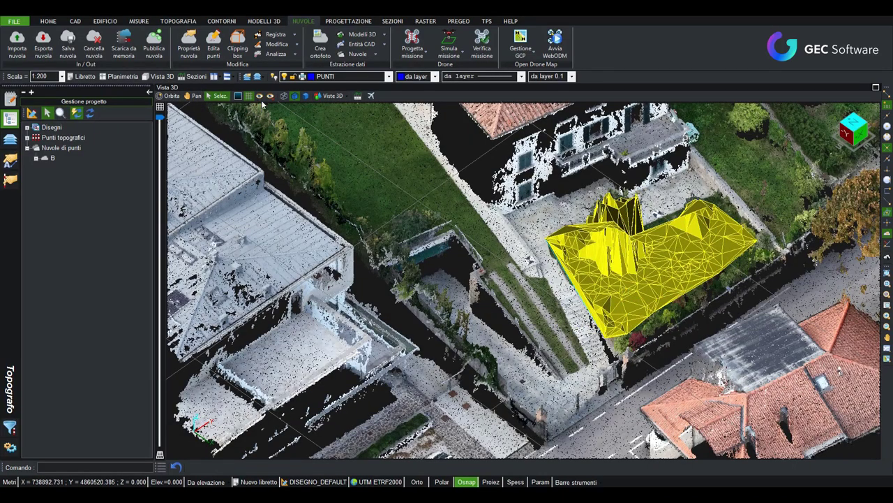
click(305, 96)
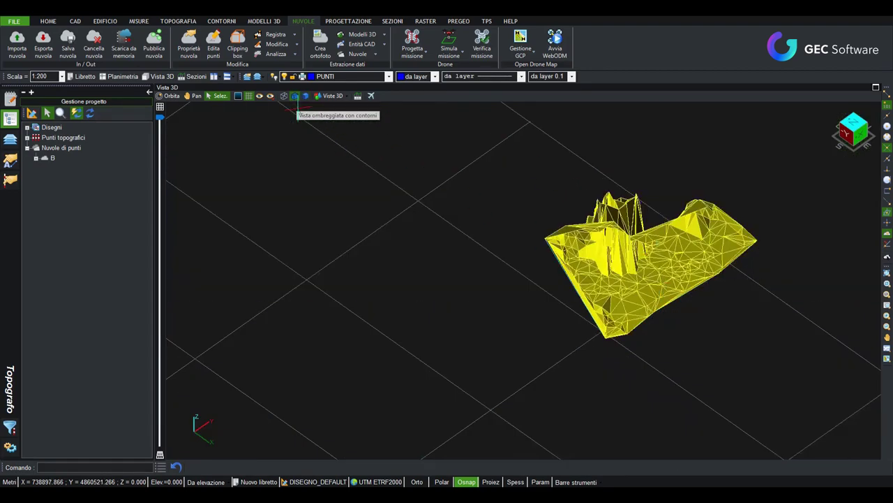
click(119, 76)
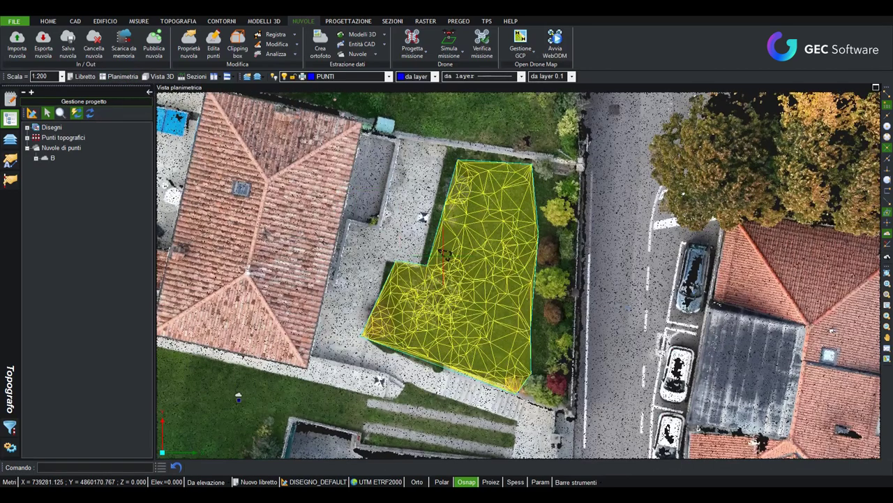